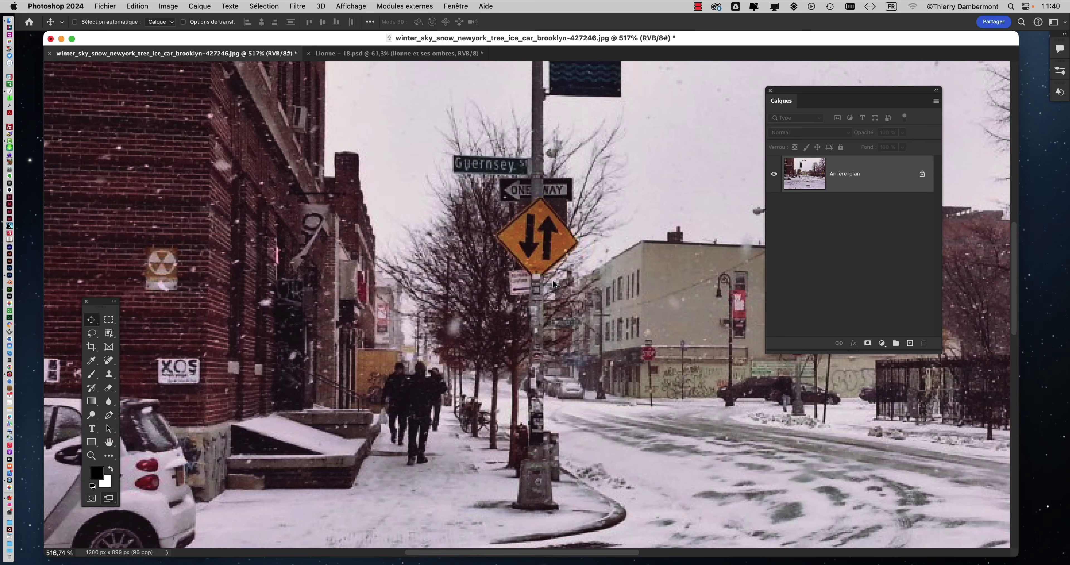
# - Examine the snowy street photo close up around the road signs, pedestrians and beige building, and in its full extent
pyautogui.scroll(-4, 551, 278)
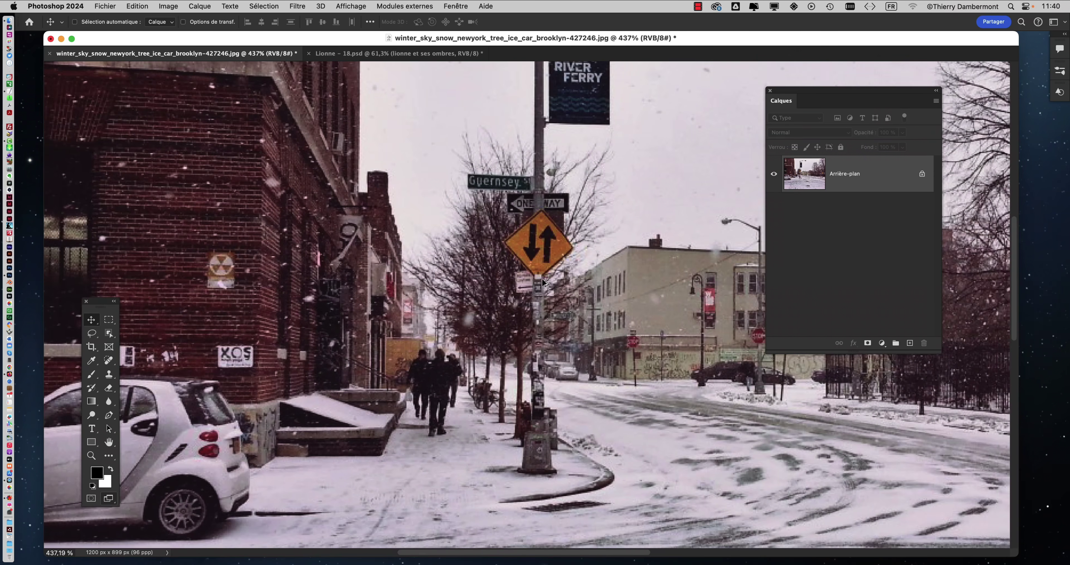
pyautogui.hscroll(5, 544, 282)
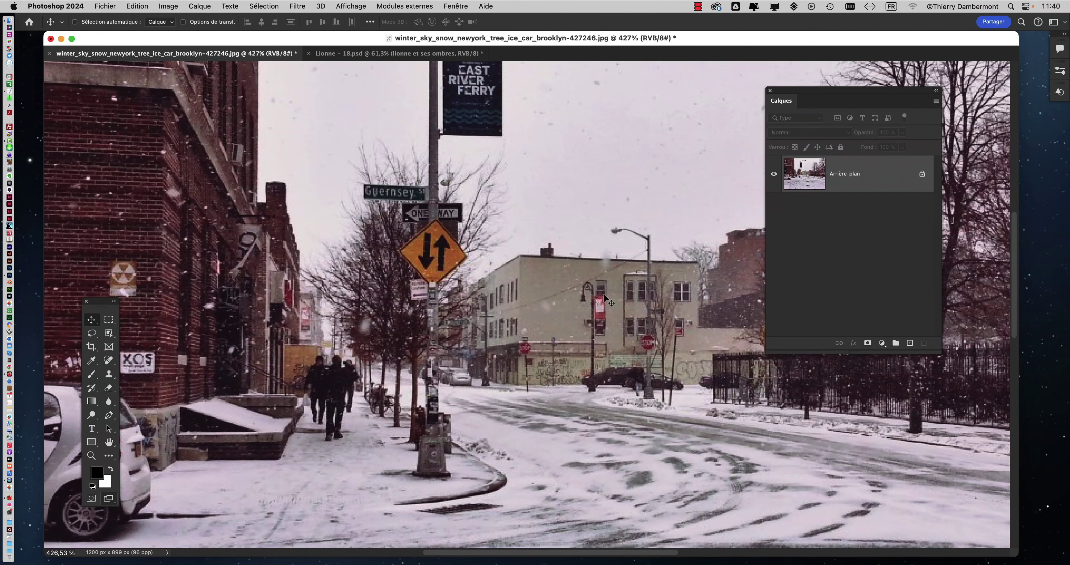
pyautogui.scroll(10, 602, 312)
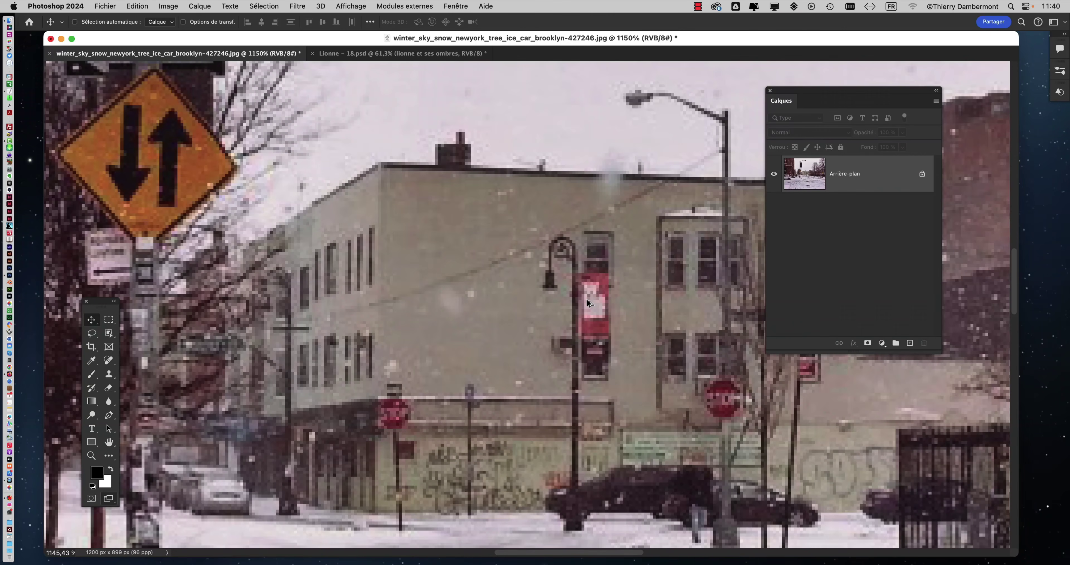
pyautogui.scroll(-12, 587, 301)
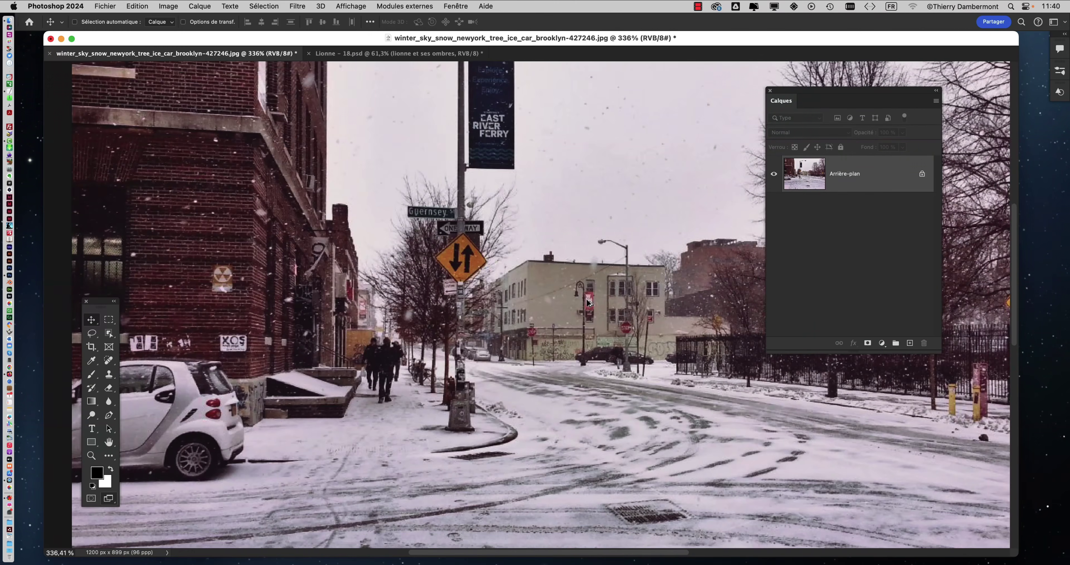
pyautogui.scroll(-6, 587, 301)
pyautogui.moveTo(460, 301); pyautogui.dragTo(298, 294)
pyautogui.scroll(3, 297, 294)
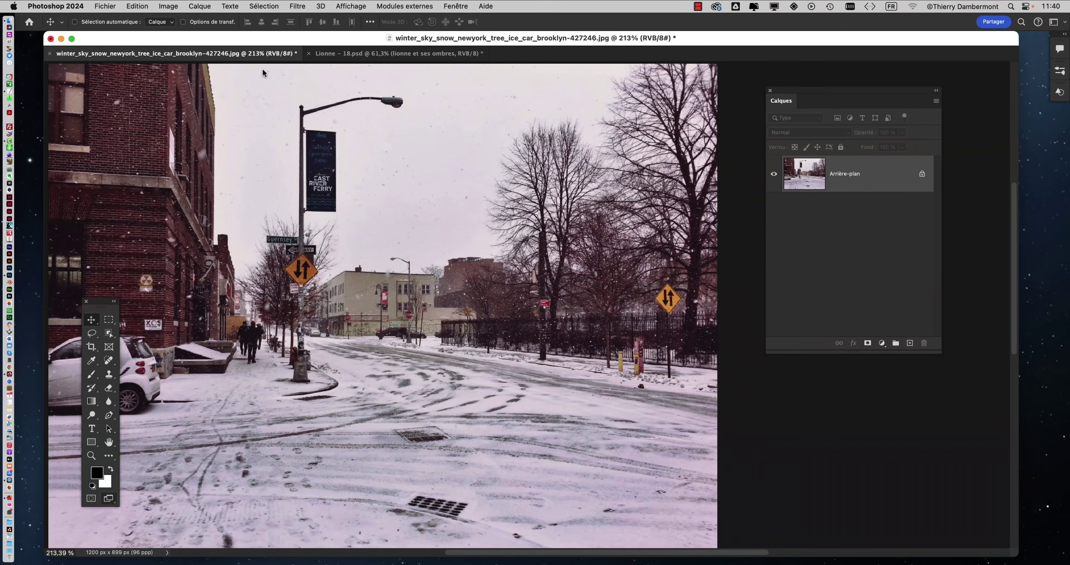
# - Review the resampling methods offered in the Image Size settings and cancel the resize
pyautogui.click(159, 5)
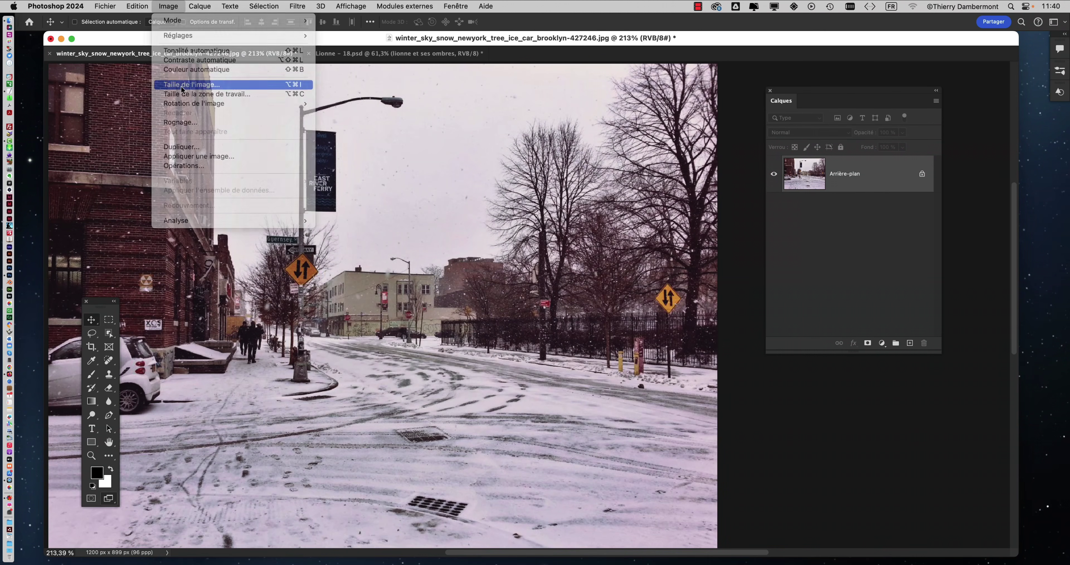
pyautogui.click(182, 85)
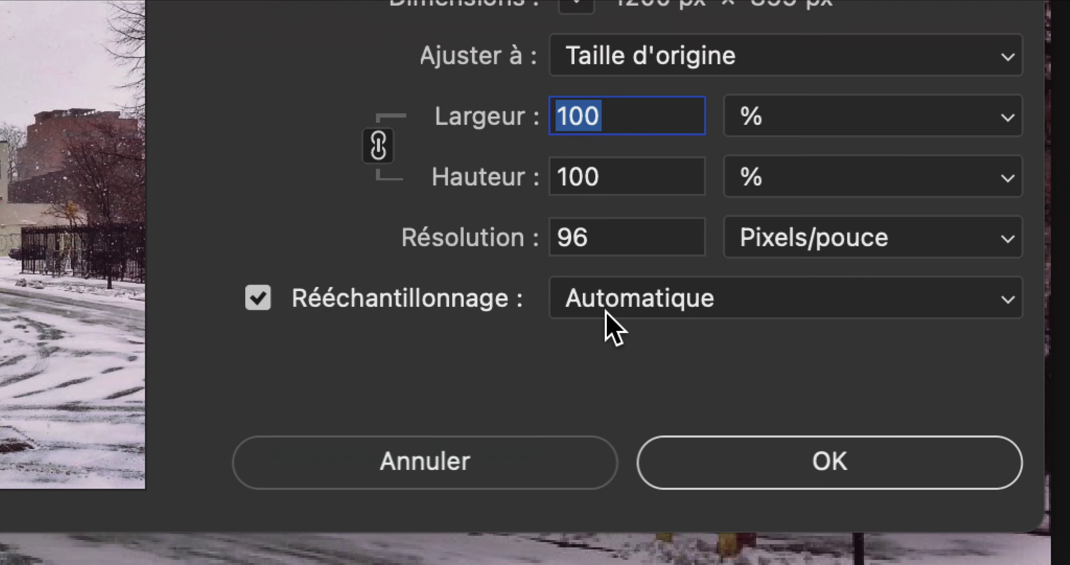
pyautogui.click(607, 314)
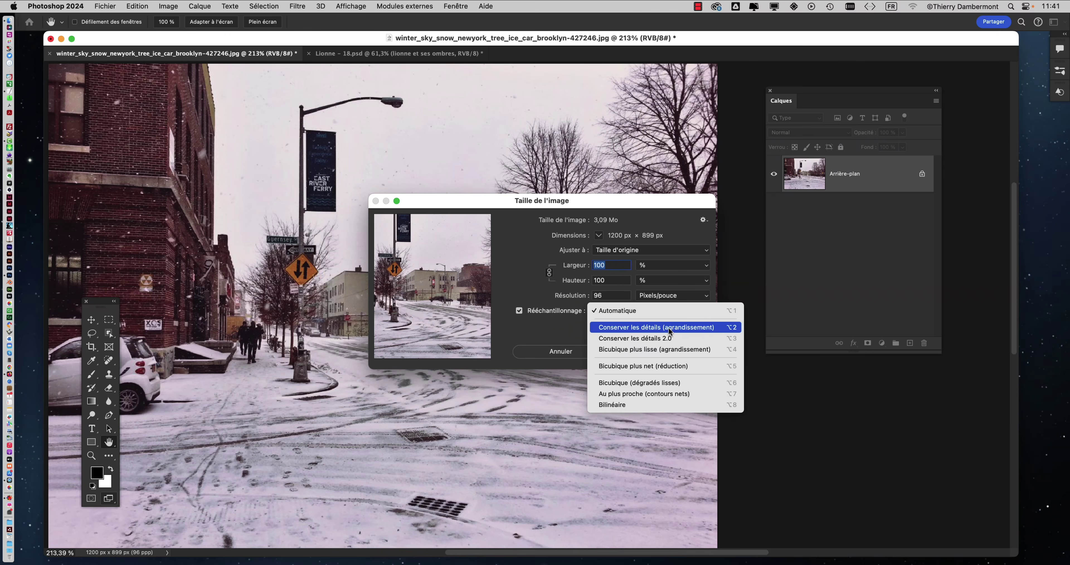
pyautogui.press('Escape')
pyautogui.click(565, 353)
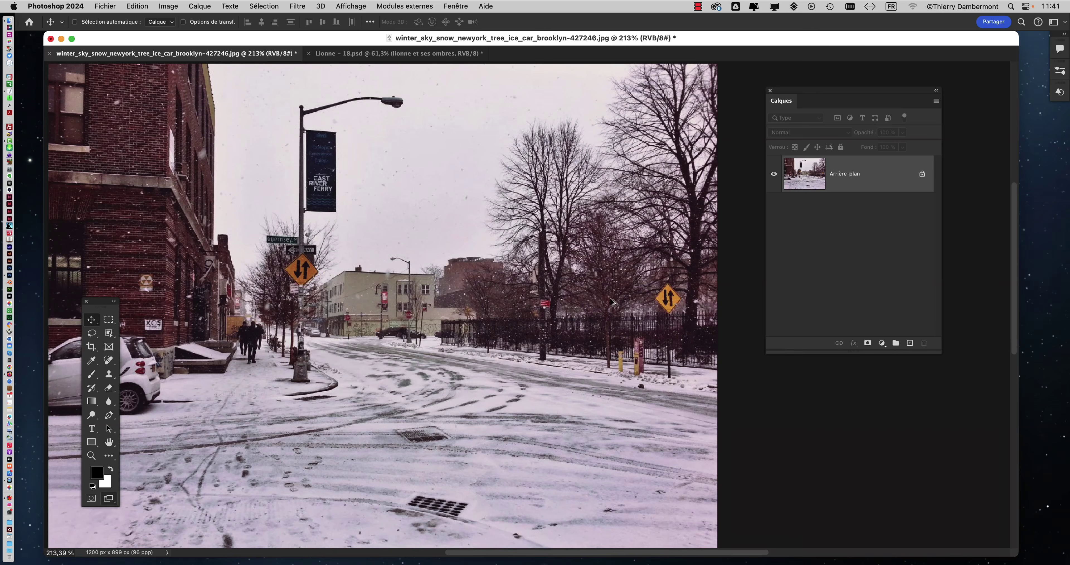
# - Open Neural Filters for the street photo and enable the Super zoom filter
pyautogui.scroll(-2, 439, 309)
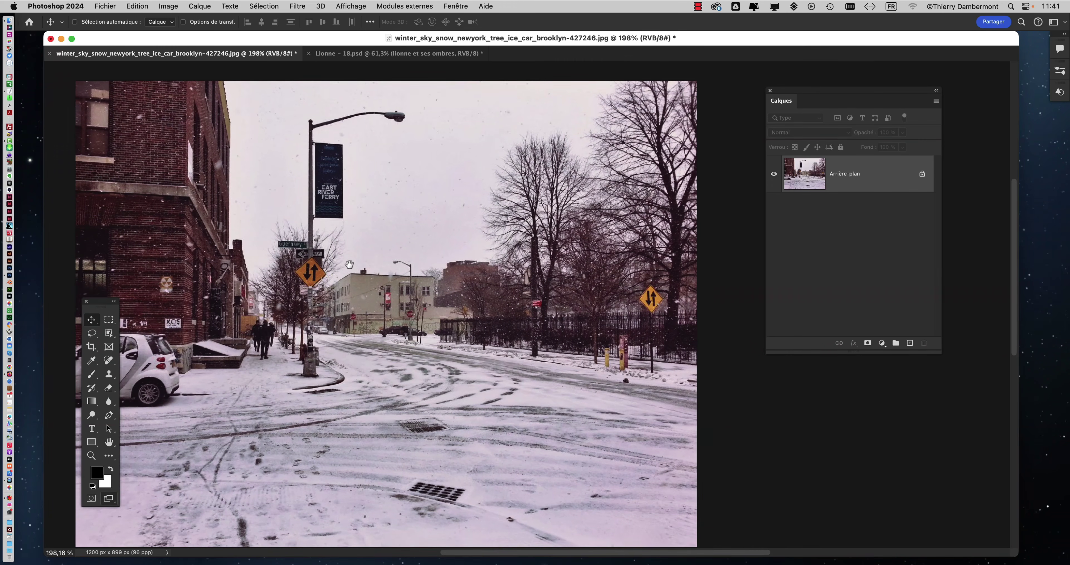
pyautogui.scroll(-2, 438, 309)
pyautogui.click(298, 6)
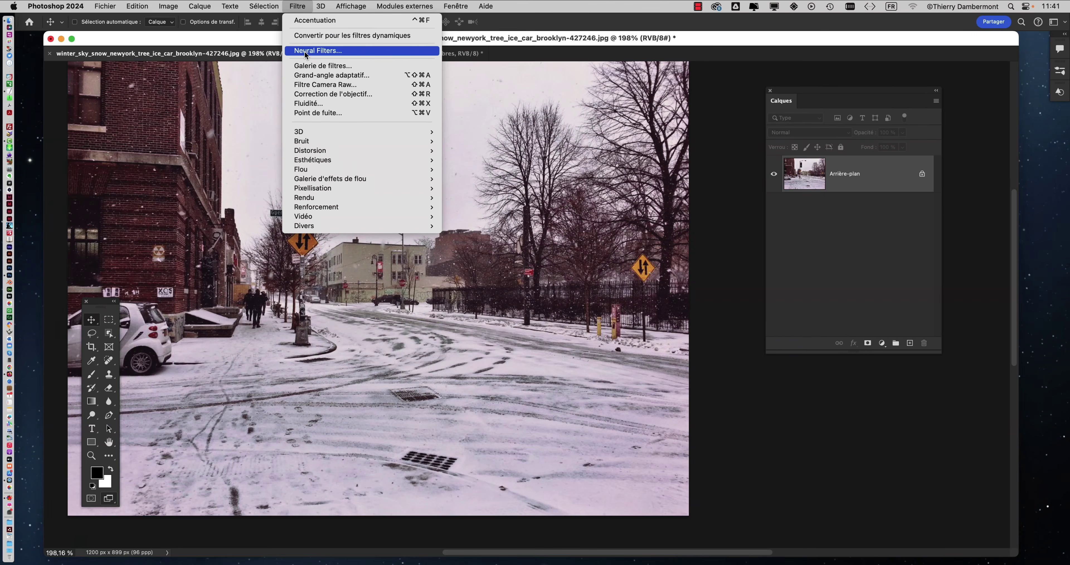
pyautogui.click(306, 50)
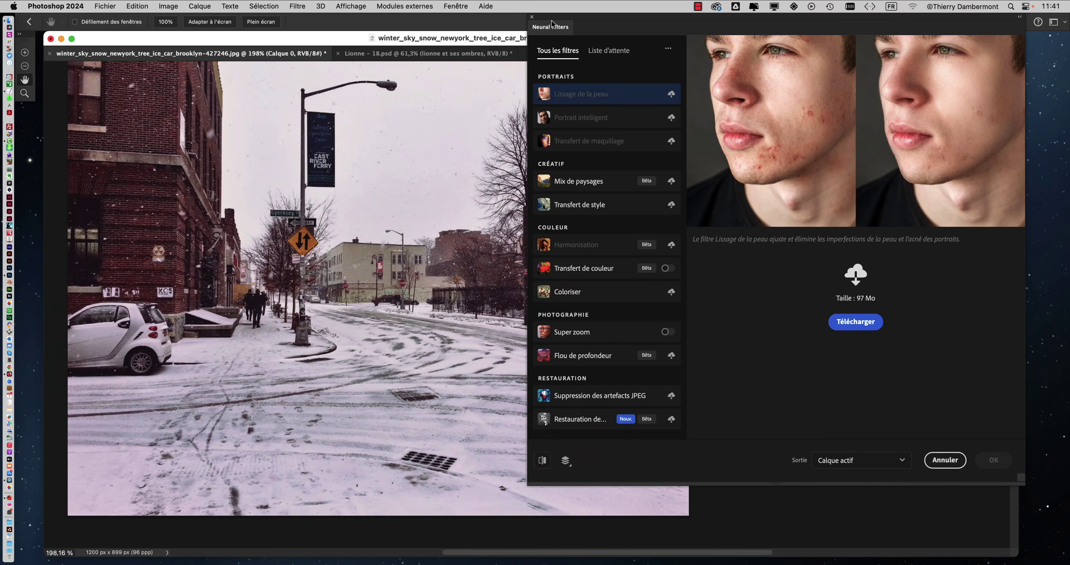
pyautogui.moveTo(552, 23); pyautogui.dragTo(519, 41)
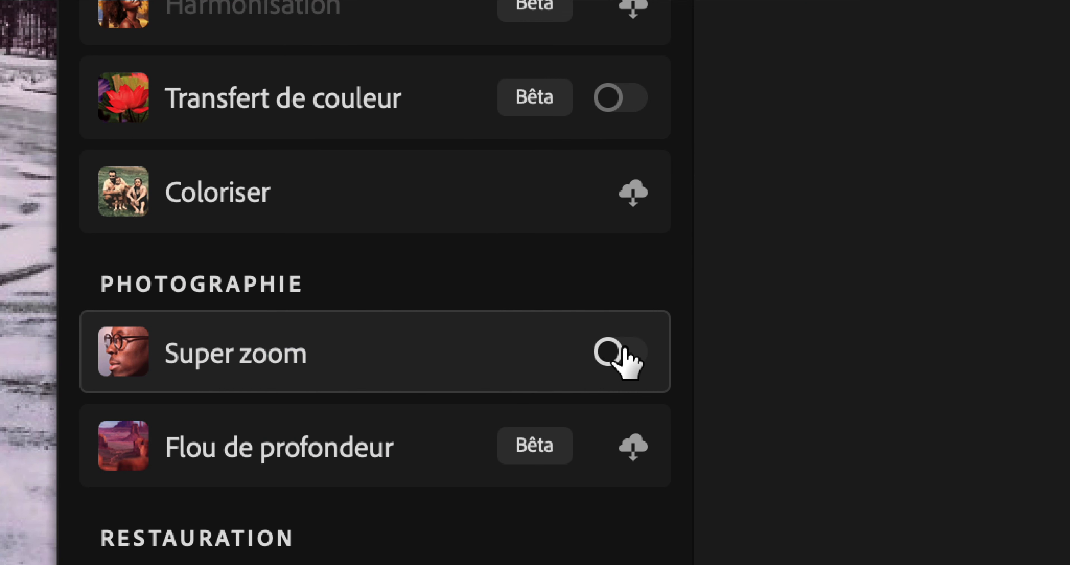
pyautogui.click(836, 349)
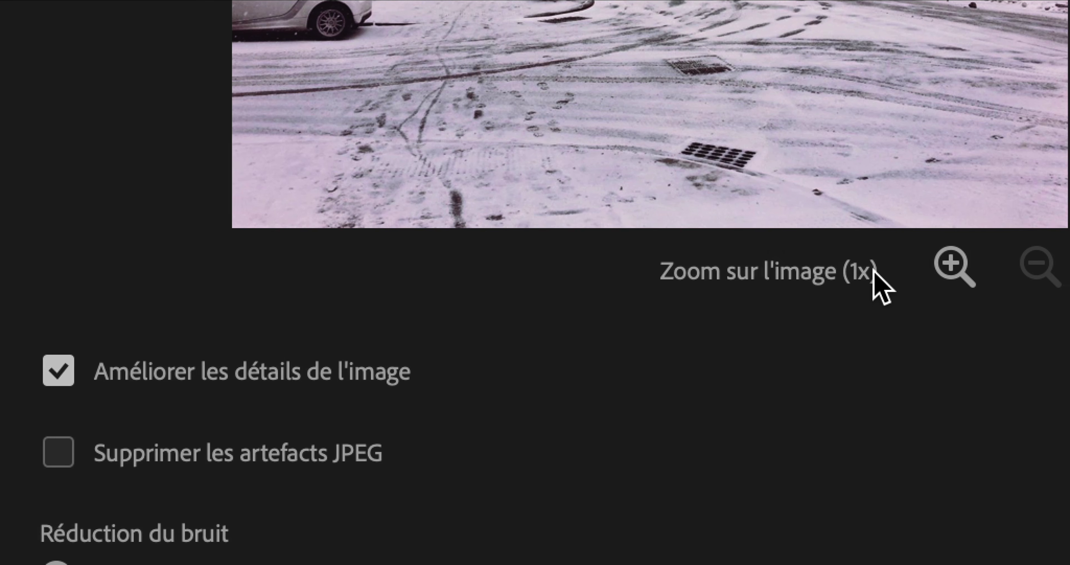
# - Set the Super zoom image magnification to 4x and inspect the enlarged area around the yellow arrow sign
pyautogui.click(890, 270)
pyautogui.click(889, 269)
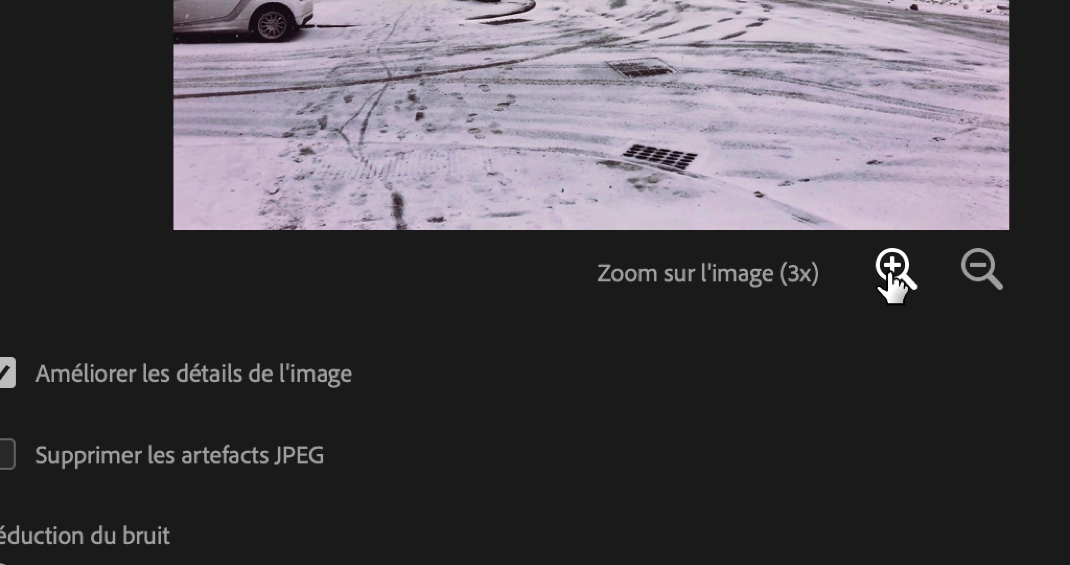
pyautogui.click(891, 270)
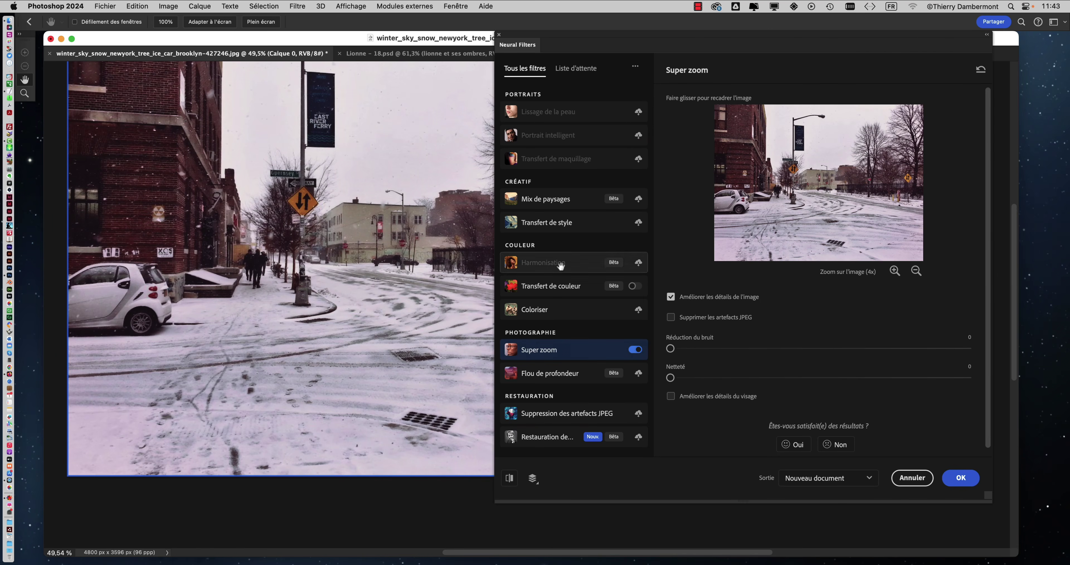
pyautogui.scroll(5, 290, 220)
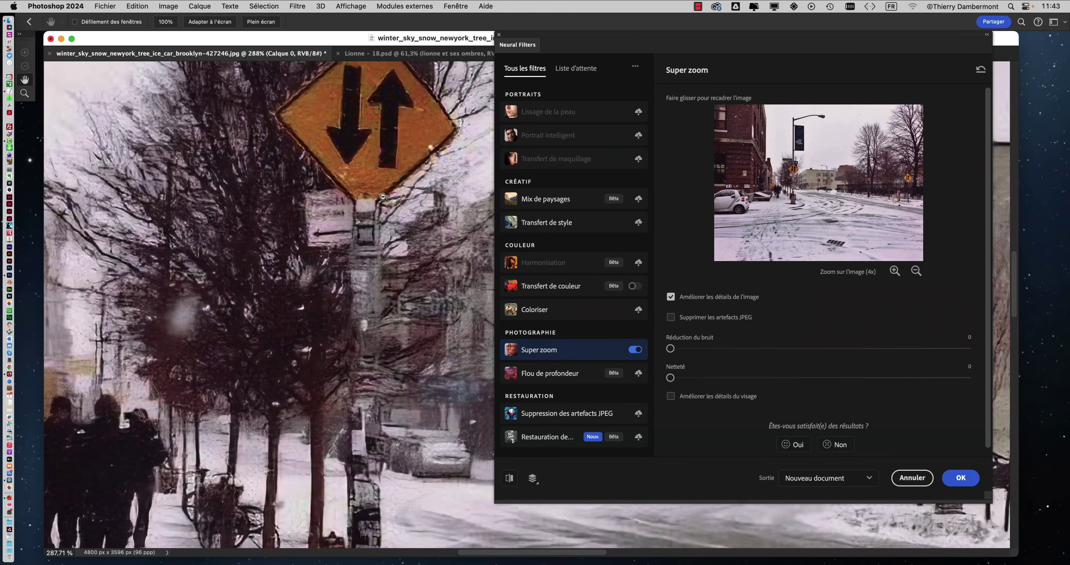
pyautogui.scroll(-1, 383, 198)
# - Raise the Super zoom magnification to the maximum of 16x and enable Supprimer les artefacts JPEG
pyautogui.click(895, 271)
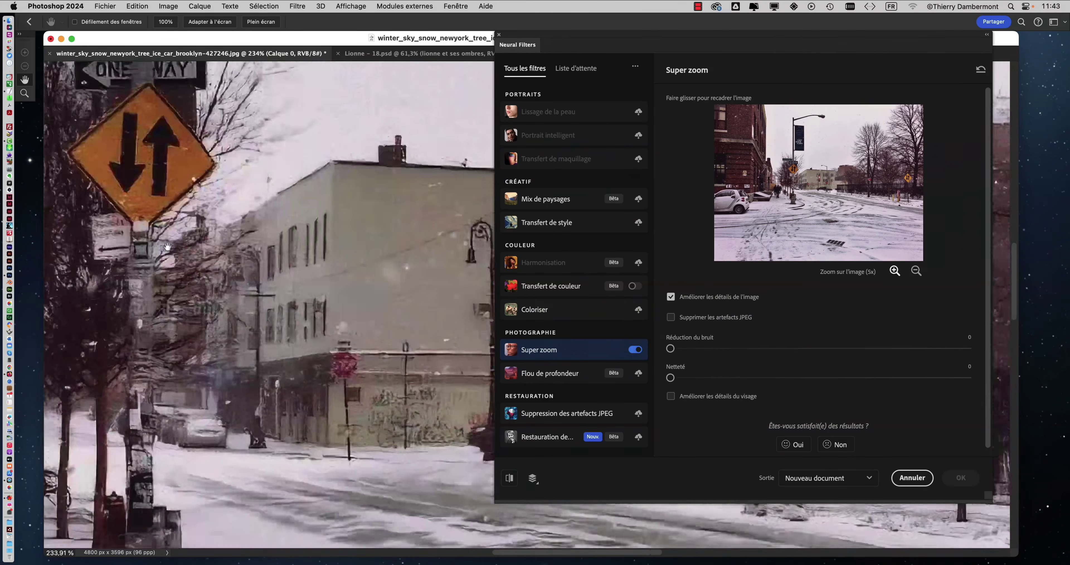
pyautogui.scroll(1, 303, 203)
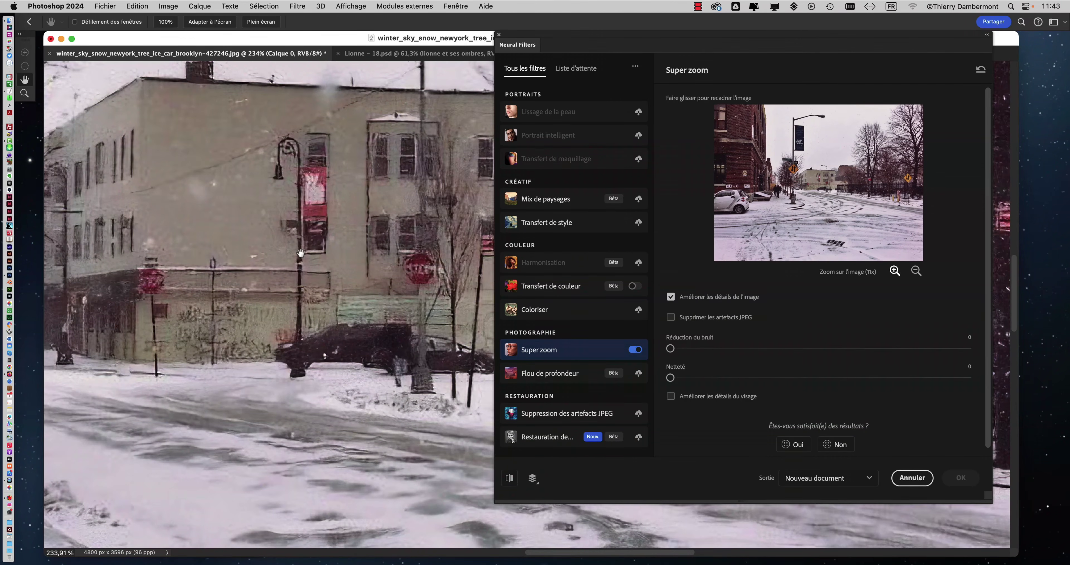
pyautogui.scroll(1, 303, 188)
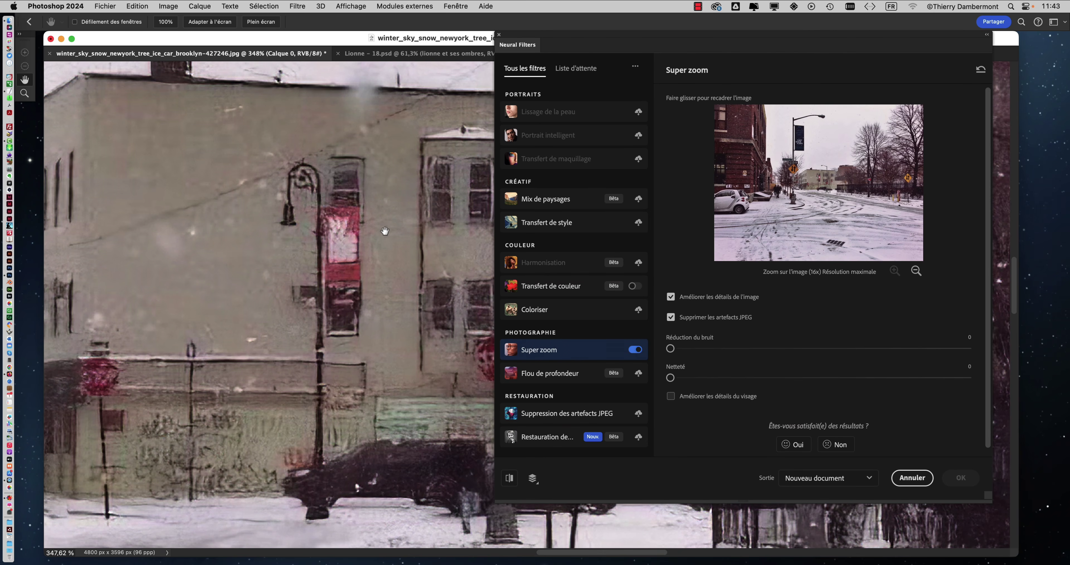
# - Try a Super zoom noise reduction (Réduction du bruit) of 21
pyautogui.moveTo(691, 348); pyautogui.dragTo(755, 354)
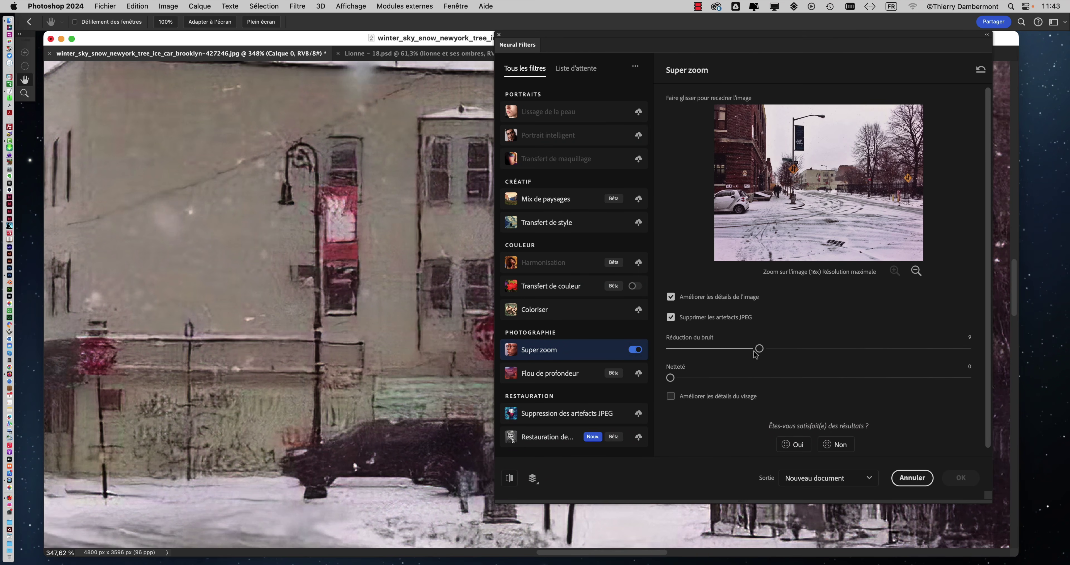
pyautogui.click(808, 348)
pyautogui.click(879, 348)
# - Examine the preview at different magnifications, from the surrounding street to the red banner and lamp post on the beige building
pyautogui.scroll(-5, 358, 289)
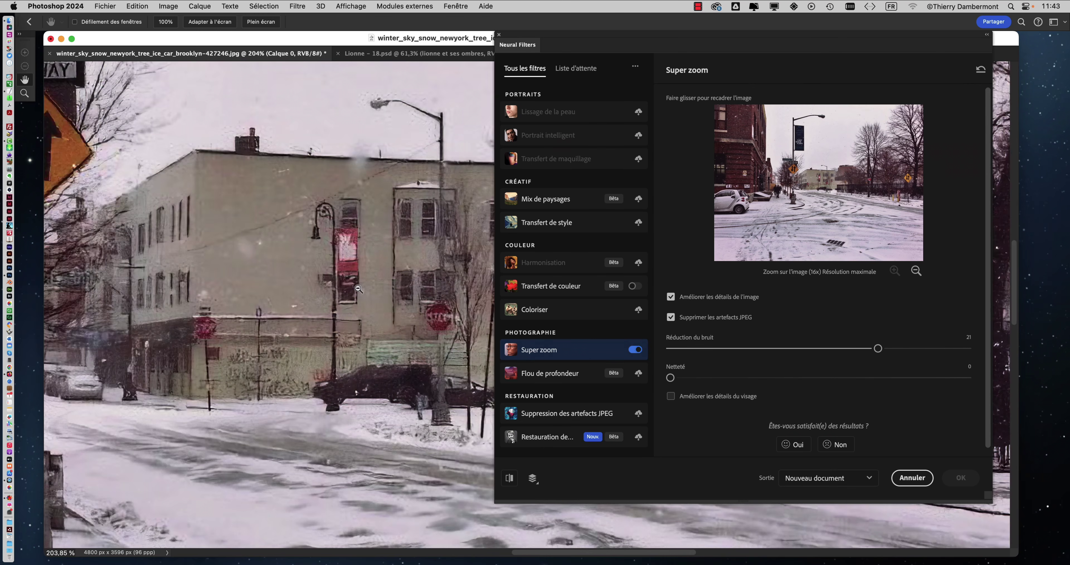
pyautogui.scroll(-2, 358, 289)
pyautogui.moveTo(235, 342); pyautogui.dragTo(393, 245)
pyautogui.scroll(5, 392, 245)
pyautogui.hscroll(10, 392, 245)
pyautogui.hscroll(10, 379, 317)
pyautogui.scroll(-5, 267, 340)
pyautogui.scroll(3, 198, 326)
pyautogui.hscroll(5, 197, 326)
pyautogui.scroll(2, 198, 326)
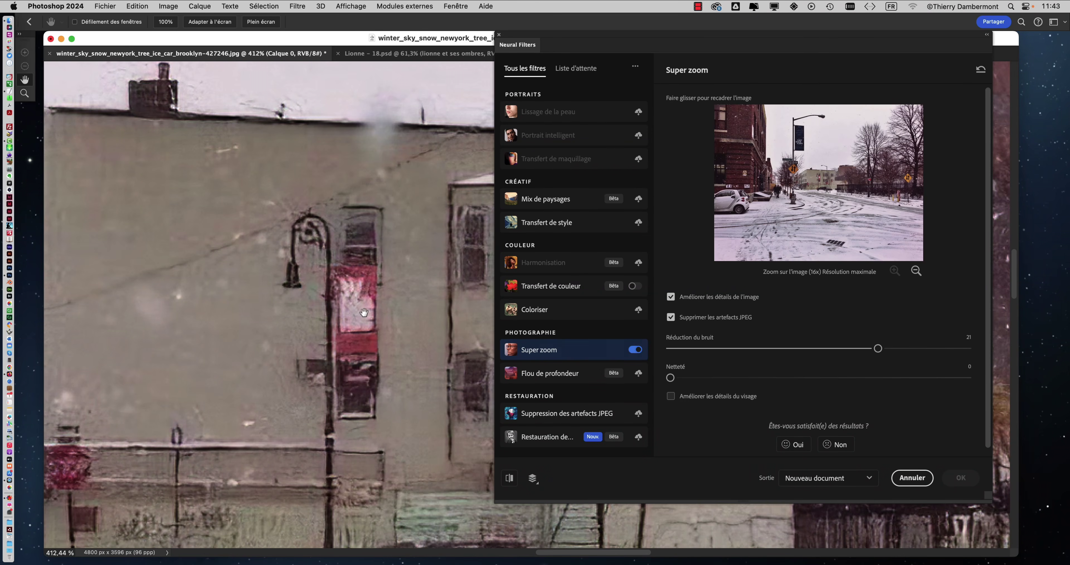
# - Try a noise reduction of 14 and inspect the upscaled pedestrians, yellow sign and beige building
pyautogui.click(808, 349)
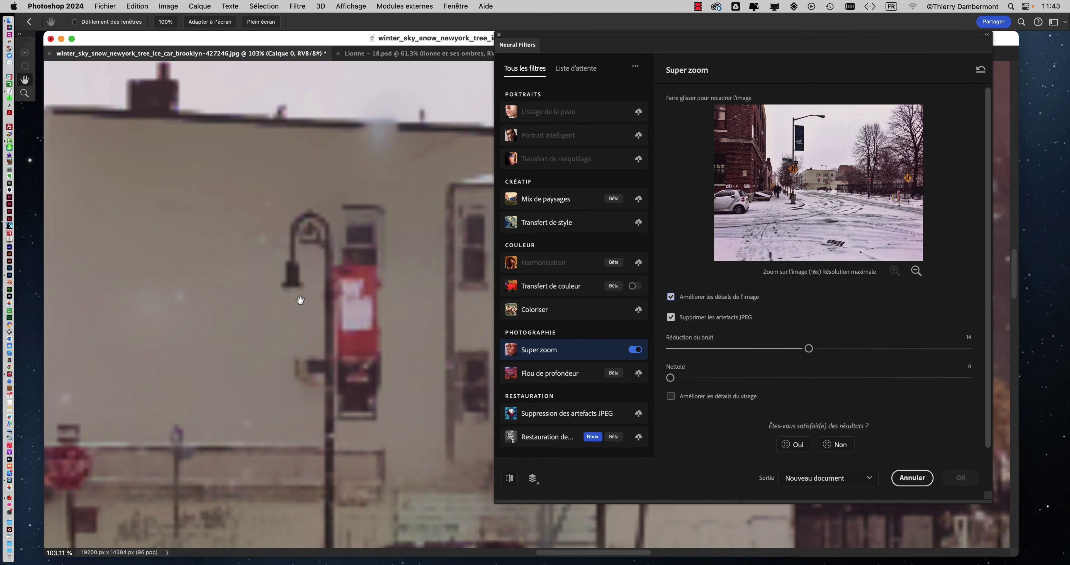
pyautogui.scroll(-5, 298, 298)
pyautogui.scroll(5, 294, 307)
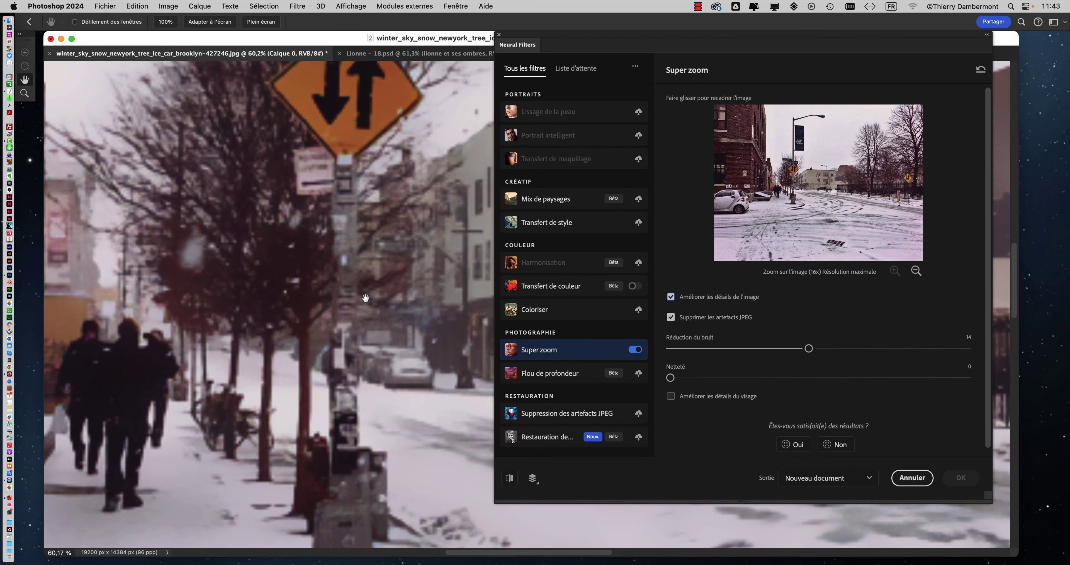
pyautogui.moveTo(367, 306); pyautogui.dragTo(249, 266)
pyautogui.moveTo(386, 299); pyautogui.dragTo(183, 251)
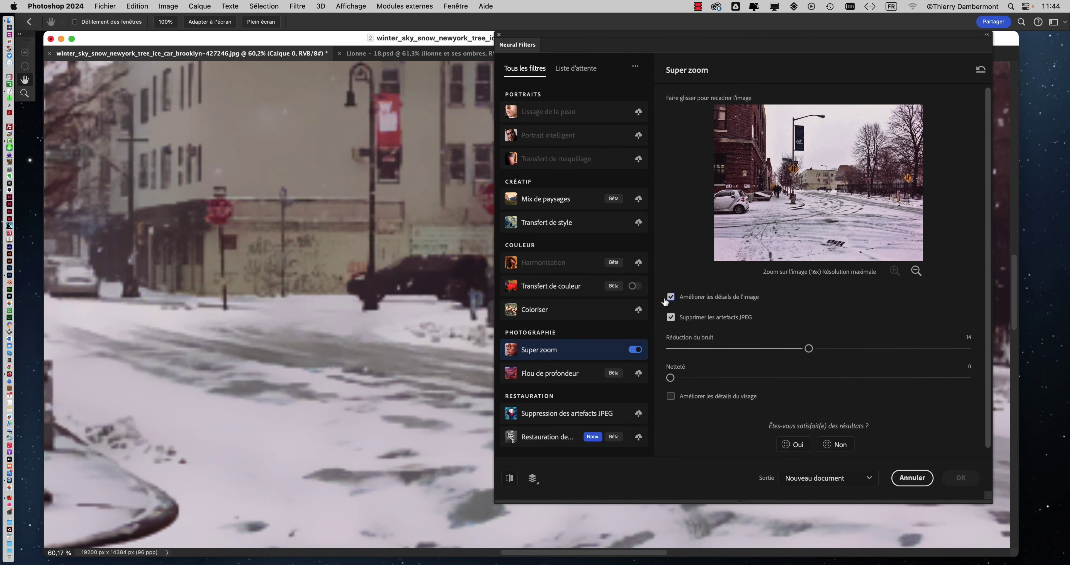
# - Set the noise reduction to 5 and inspect the preview around the stop sign, parked cars and iron fence
pyautogui.click(719, 348)
pyautogui.keyDown('alt'); pyautogui.click(337, 213); pyautogui.keyUp('alt')
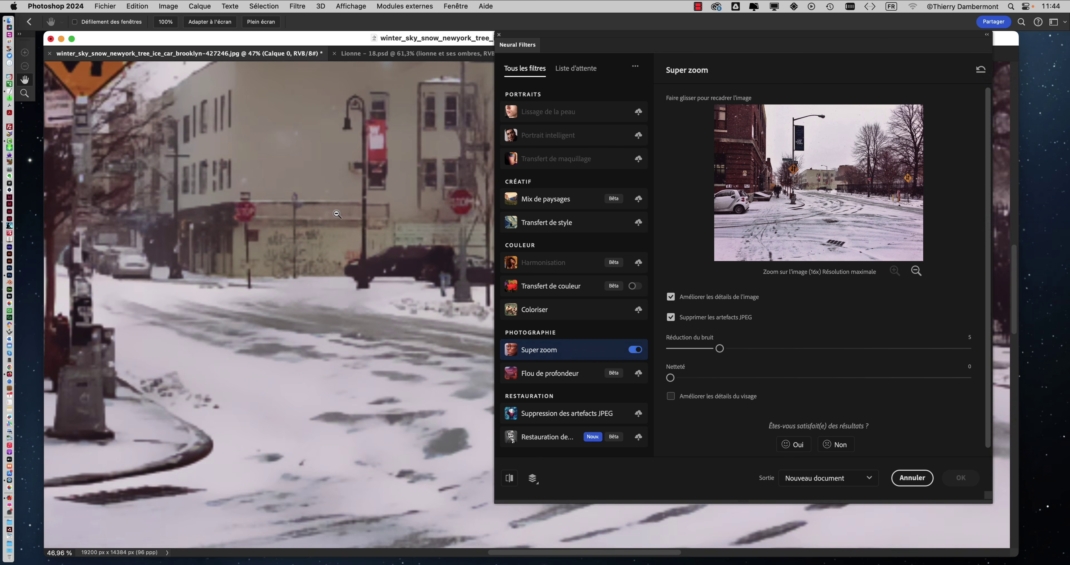
pyautogui.keyDown('alt'); pyautogui.click(337, 214); pyautogui.keyUp('alt')
pyautogui.moveTo(336, 213); pyautogui.dragTo(291, 252)
pyautogui.scroll(5, 291, 252)
pyautogui.scroll(3, 375, 242)
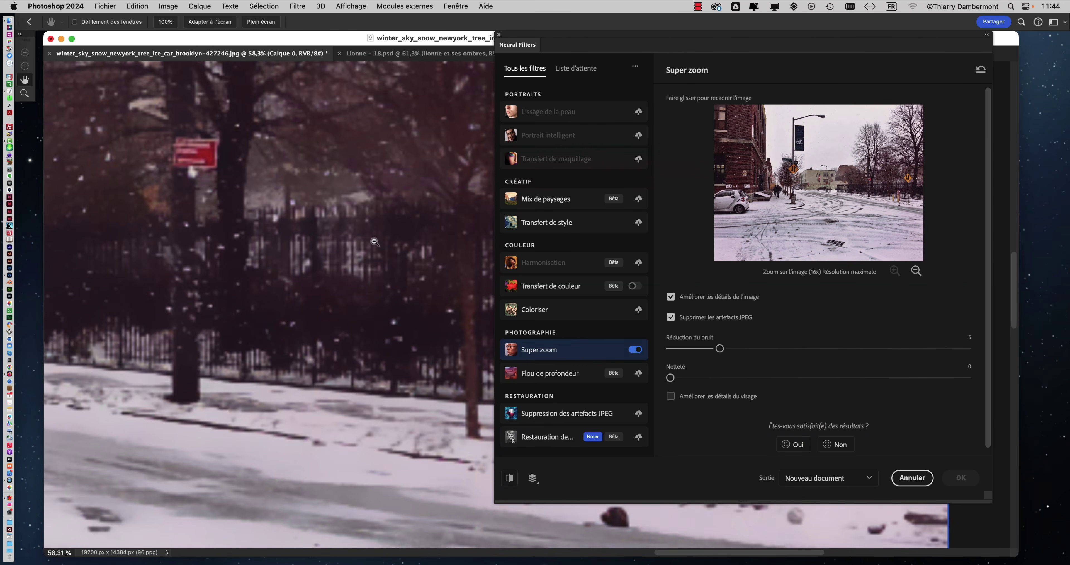
pyautogui.scroll(-4, 375, 242)
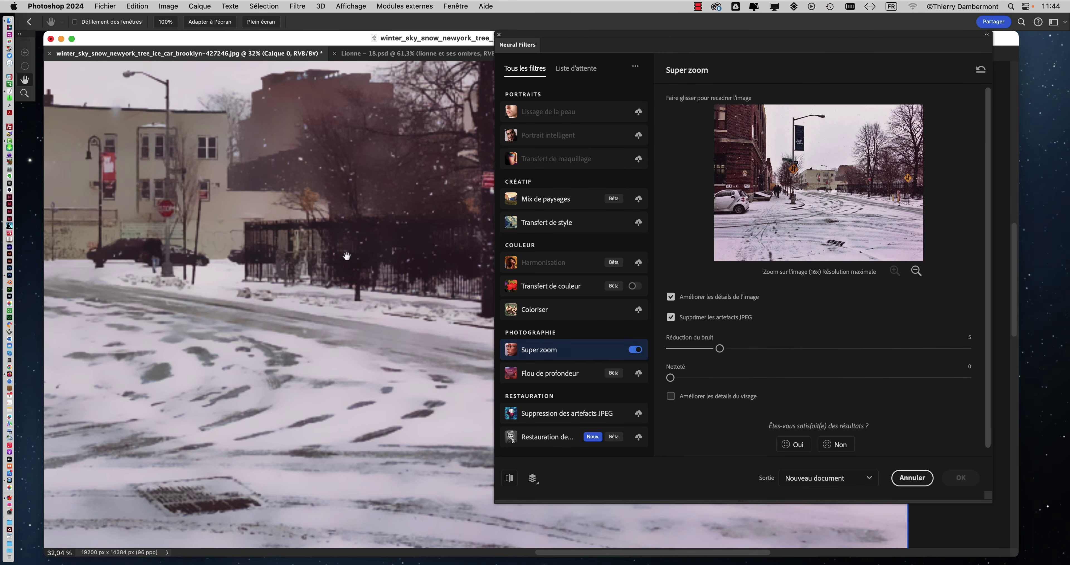
pyautogui.scroll(4, 347, 256)
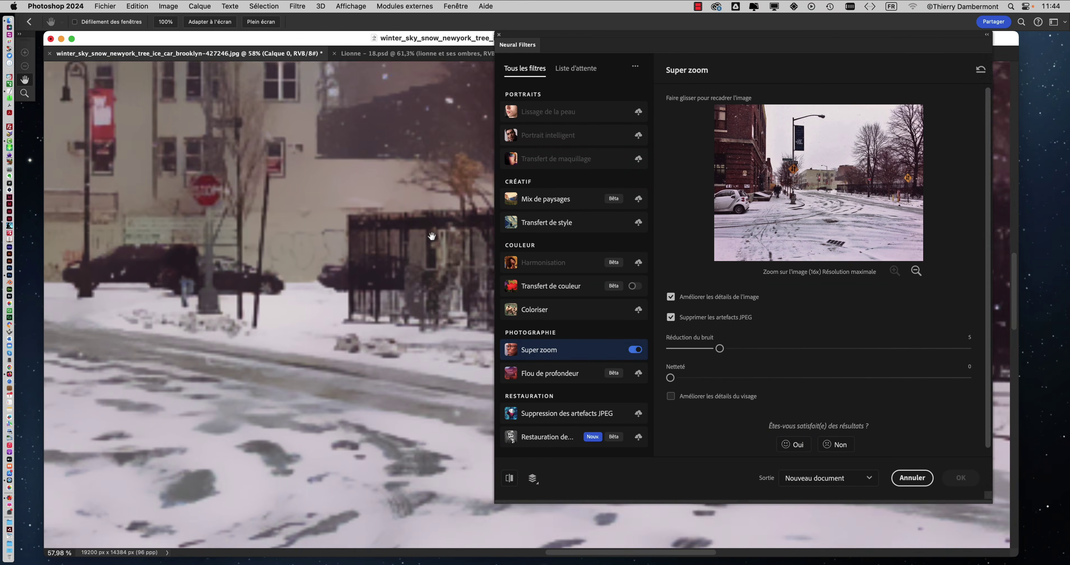
pyautogui.moveTo(432, 236); pyautogui.dragTo(501, 219)
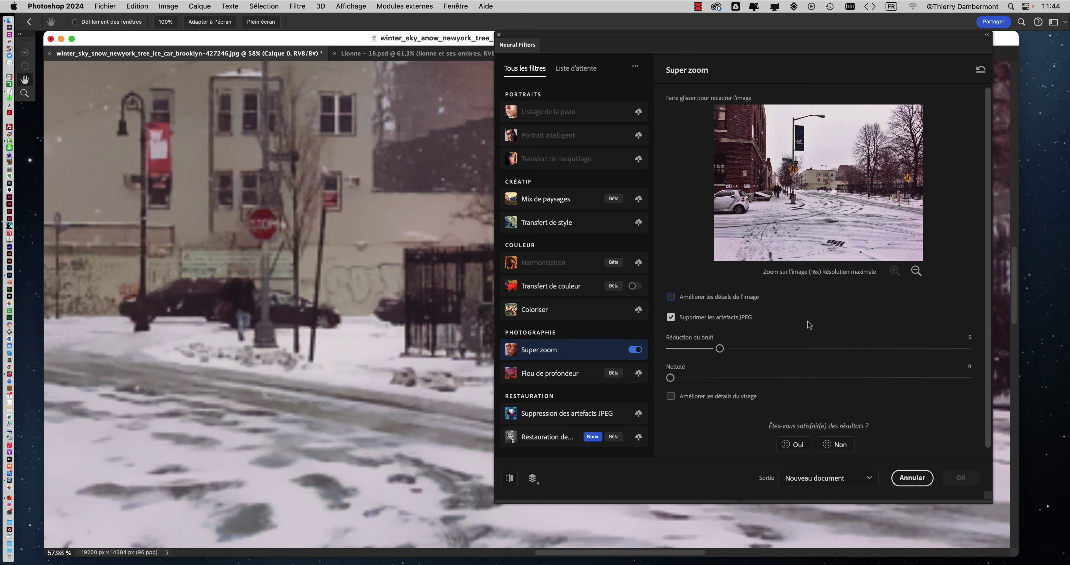
# - Re-enable Améliorer les détails de l'image, set the sharpness (Netteté) to 28 and inspect the fence and stop sign
pyautogui.click(670, 297)
pyautogui.click(829, 379)
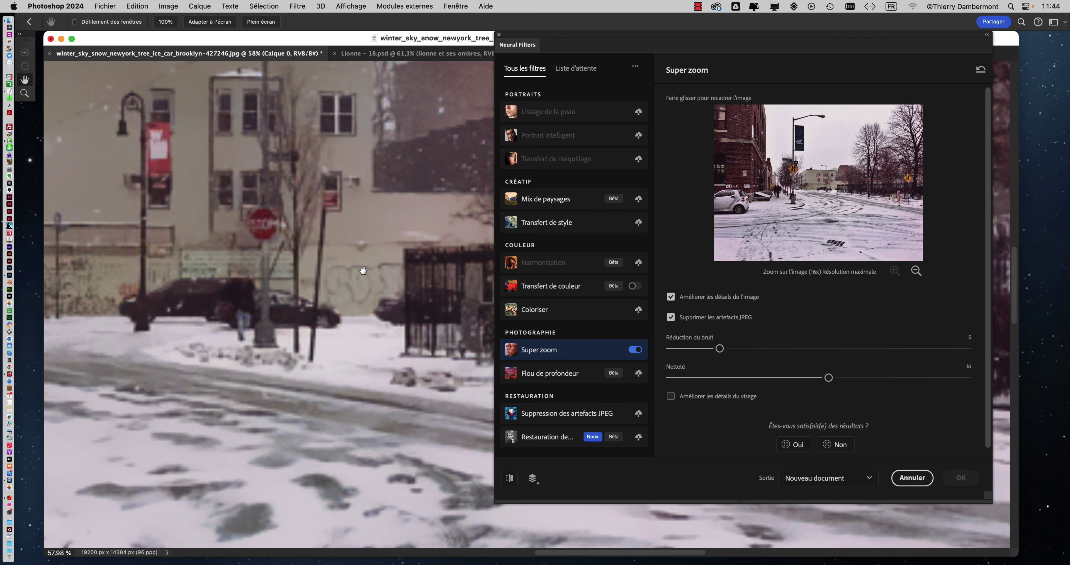
pyautogui.hscroll(5, 365, 269)
pyautogui.moveTo(828, 374); pyautogui.dragTo(948, 377)
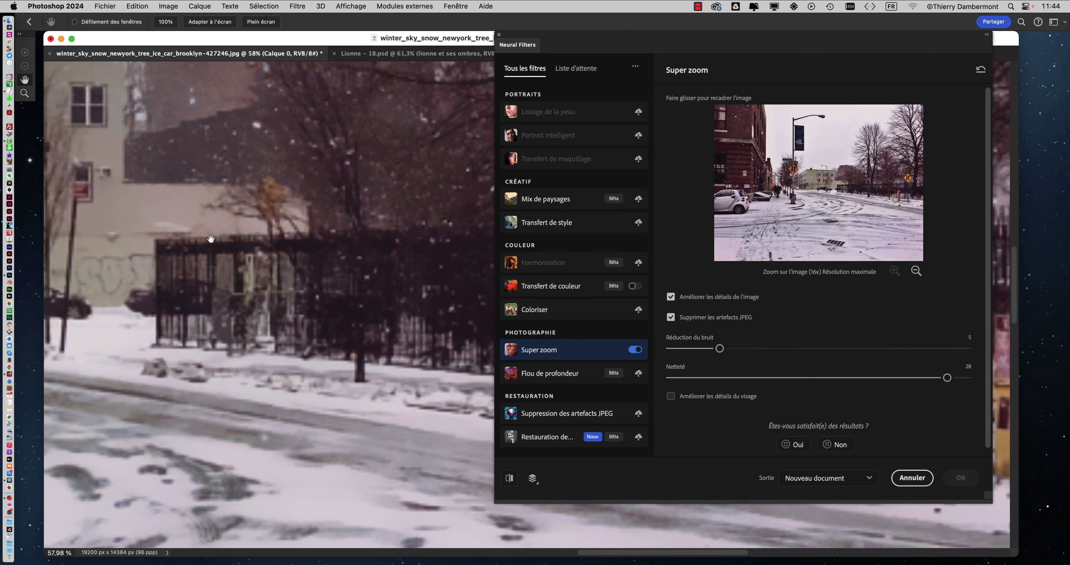
pyautogui.hscroll(-5, 209, 236)
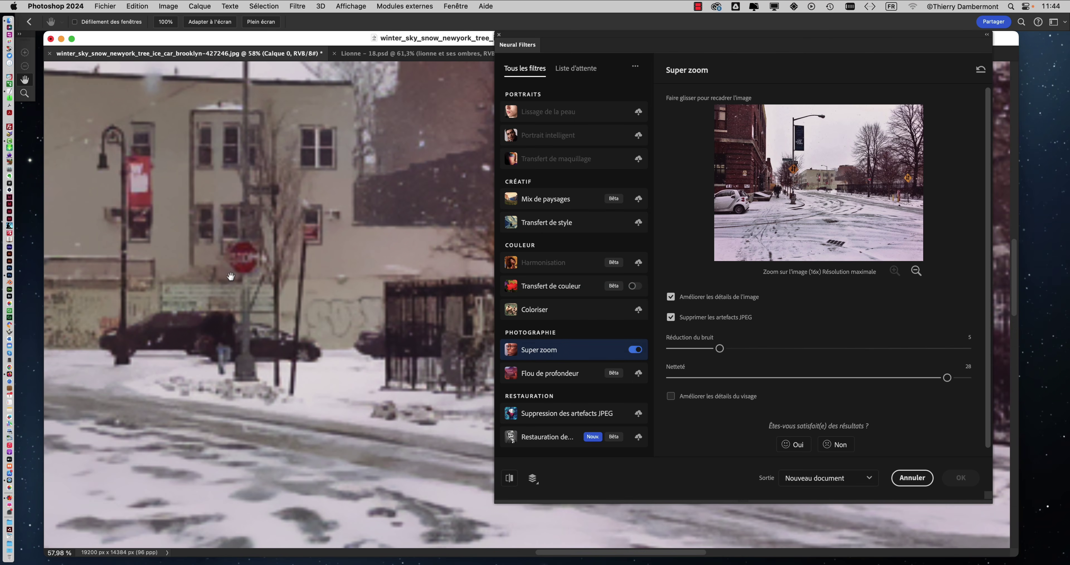
pyautogui.scroll(1, 231, 277)
pyautogui.scroll(1, 135, 240)
pyautogui.scroll(3, 136, 241)
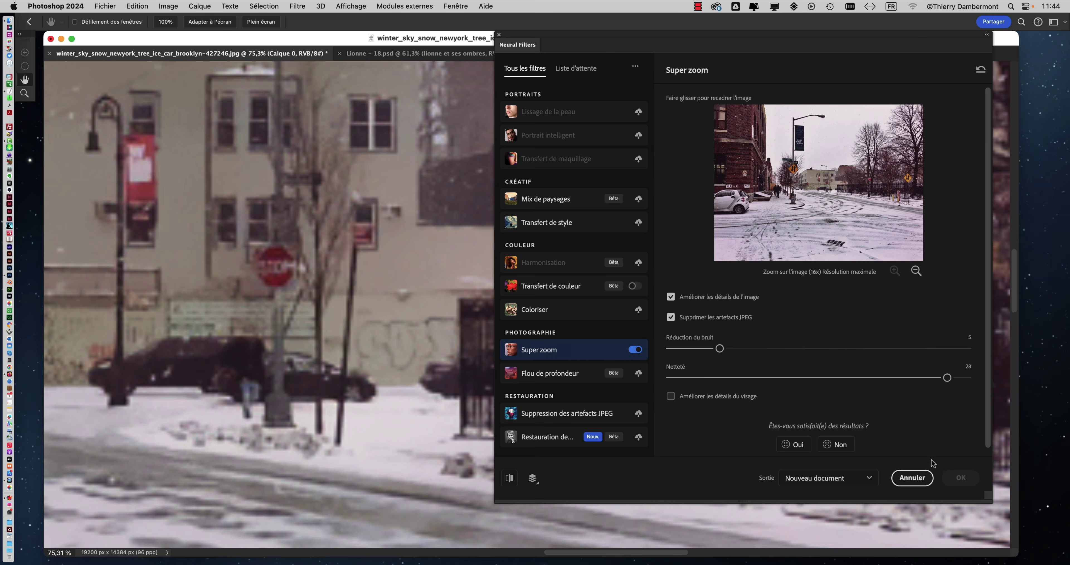
# - Inspect the preview around the stop signs and parked cars, and submit positive feedback on the filter result
pyautogui.scroll(-5, 243, 224)
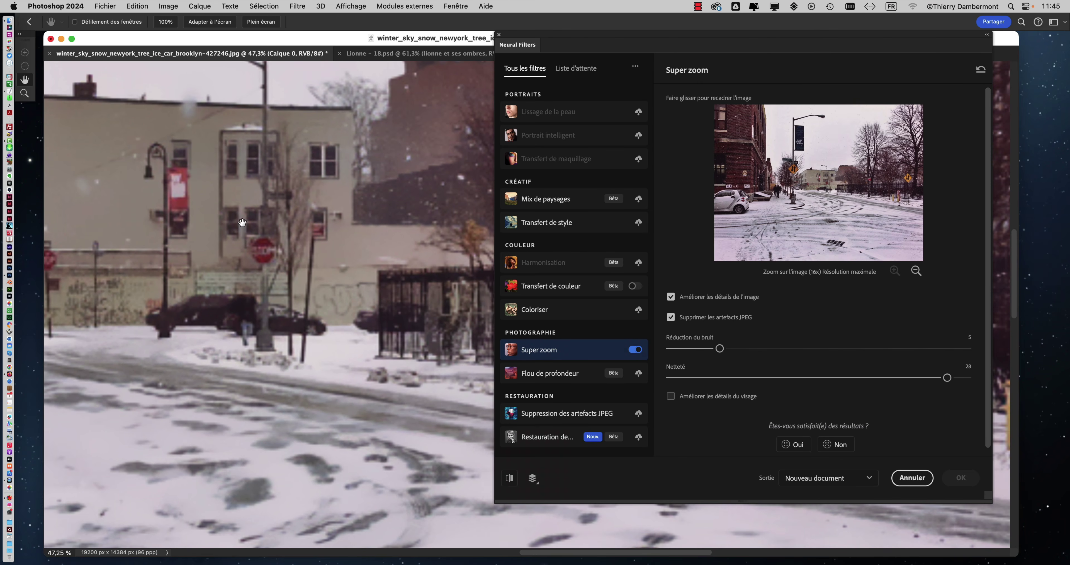
pyautogui.moveTo(243, 223); pyautogui.dragTo(383, 199)
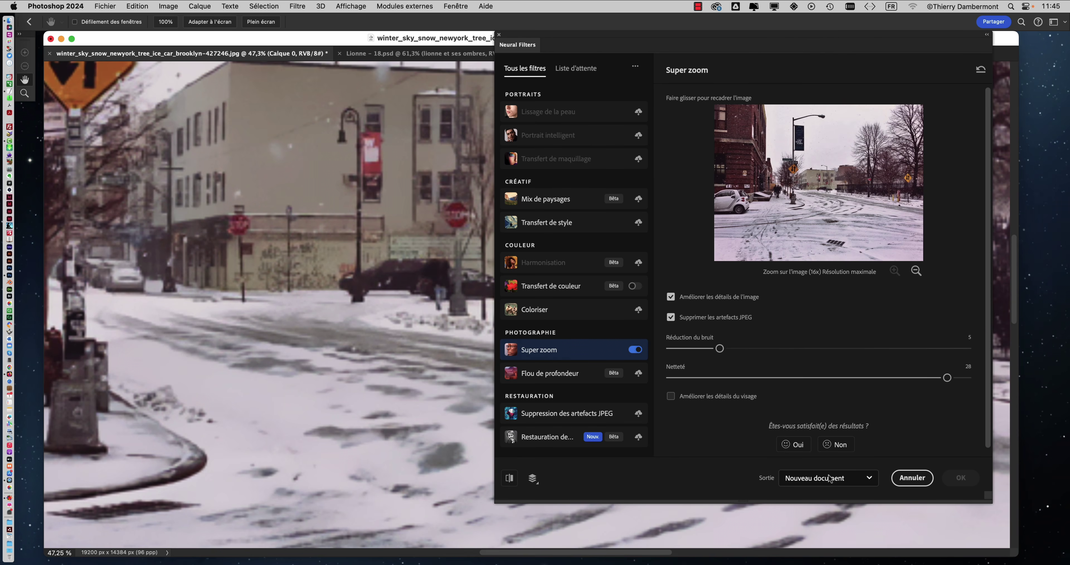
pyautogui.click(792, 449)
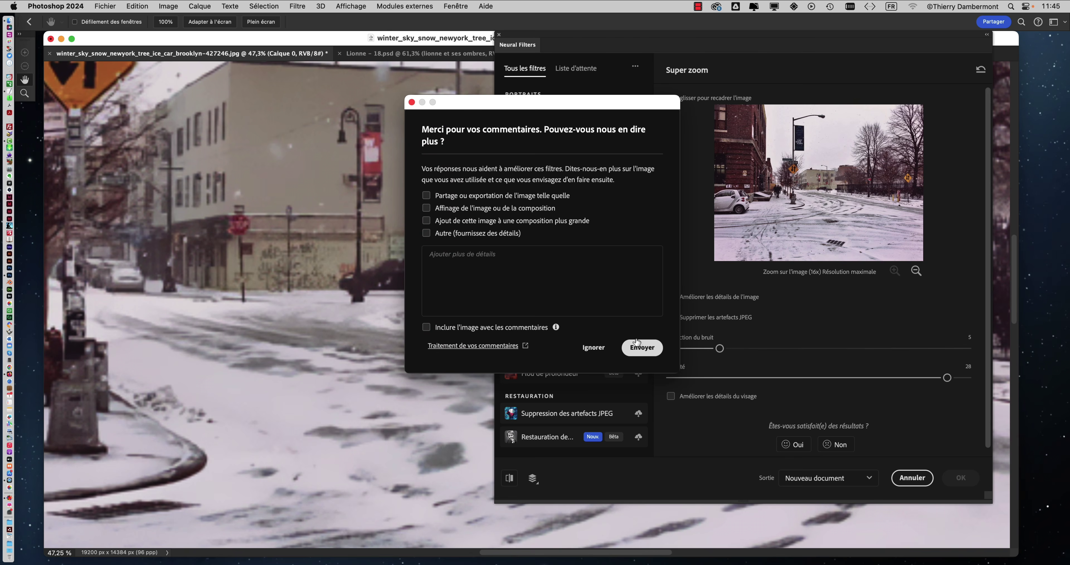
pyautogui.click(654, 351)
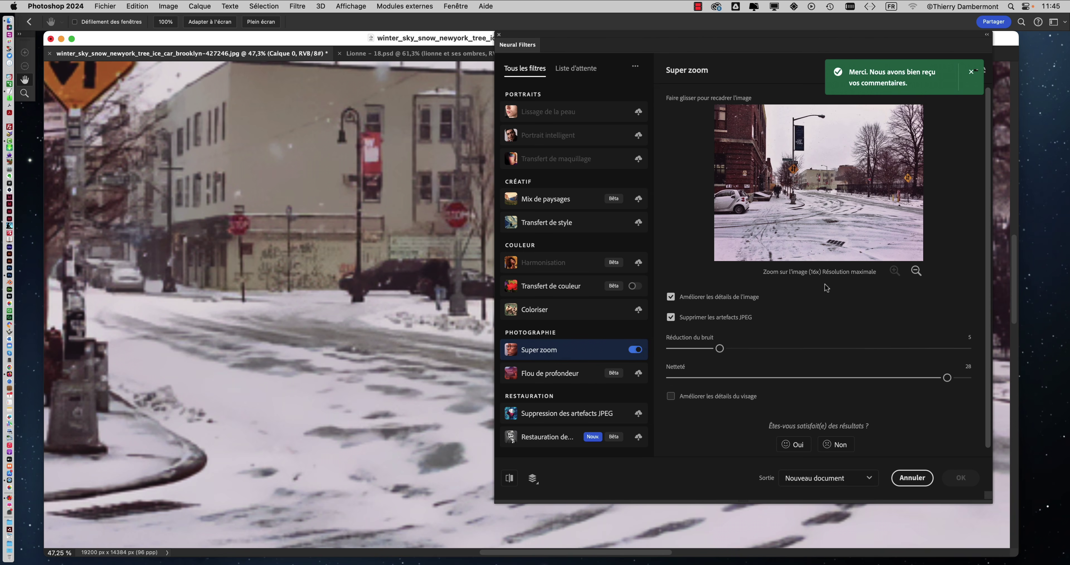
# - Reduce the Super zoom image magnification to 4x
pyautogui.click(916, 271)
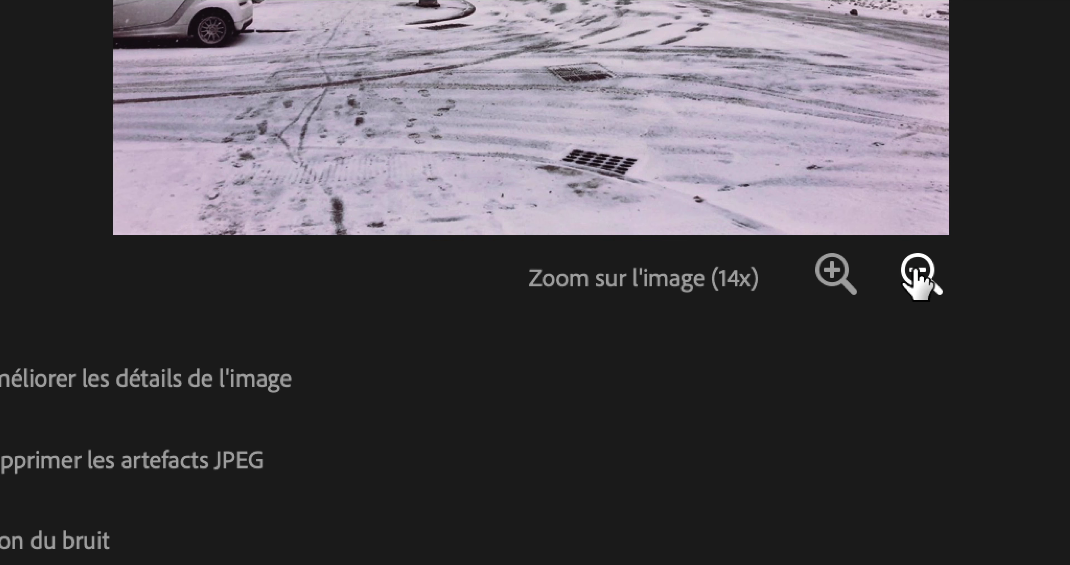
pyautogui.click(916, 270)
pyautogui.click(915, 270)
pyautogui.click(916, 271)
pyautogui.click(916, 270)
pyautogui.click(916, 270)
pyautogui.click(916, 270)
pyautogui.click(916, 271)
pyautogui.click(916, 271)
pyautogui.click(916, 271)
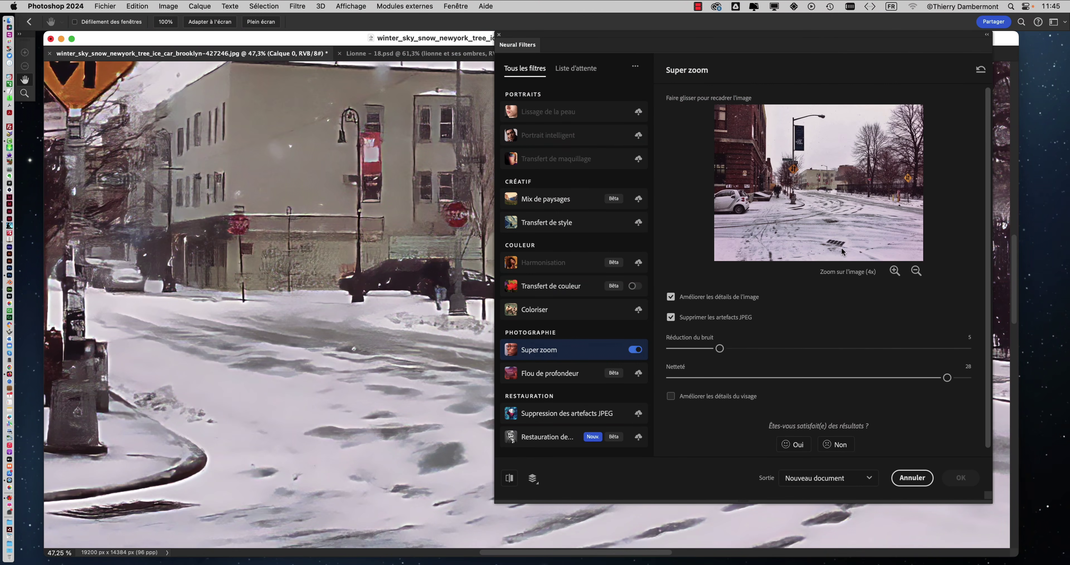
# - Examine the beige building in the 4x preview, comparing it with and without Améliorer les détails de l'image
pyautogui.moveTo(407, 282); pyautogui.dragTo(411, 345)
pyautogui.scroll(5, 366, 337)
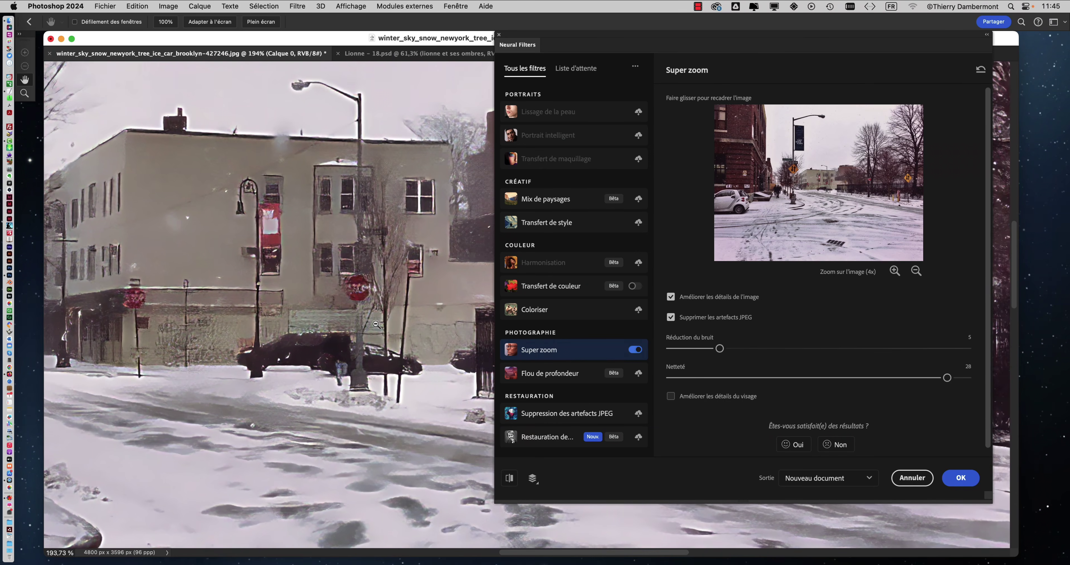
pyautogui.click(670, 297)
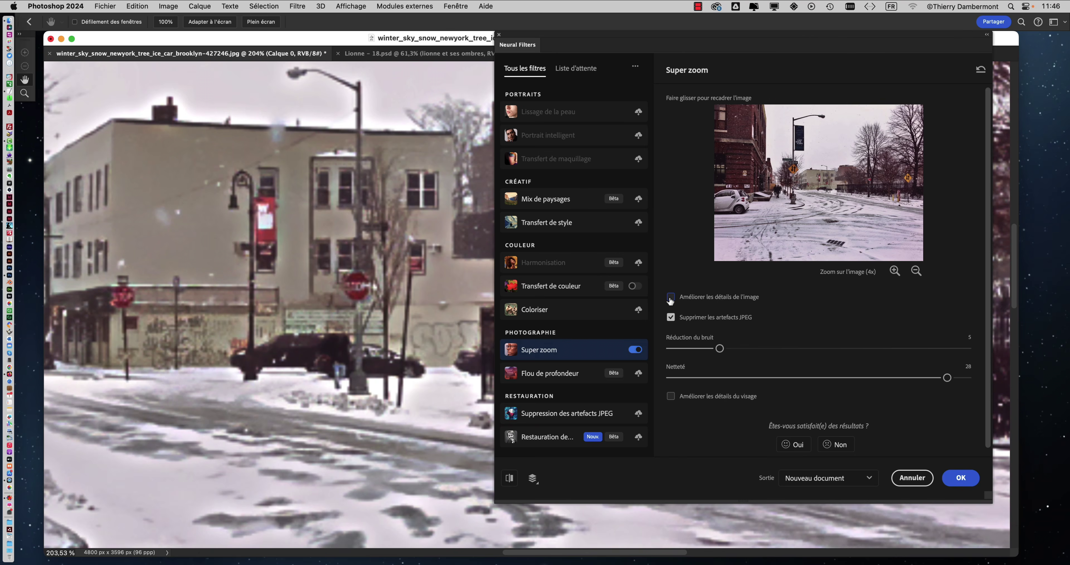
pyautogui.click(670, 298)
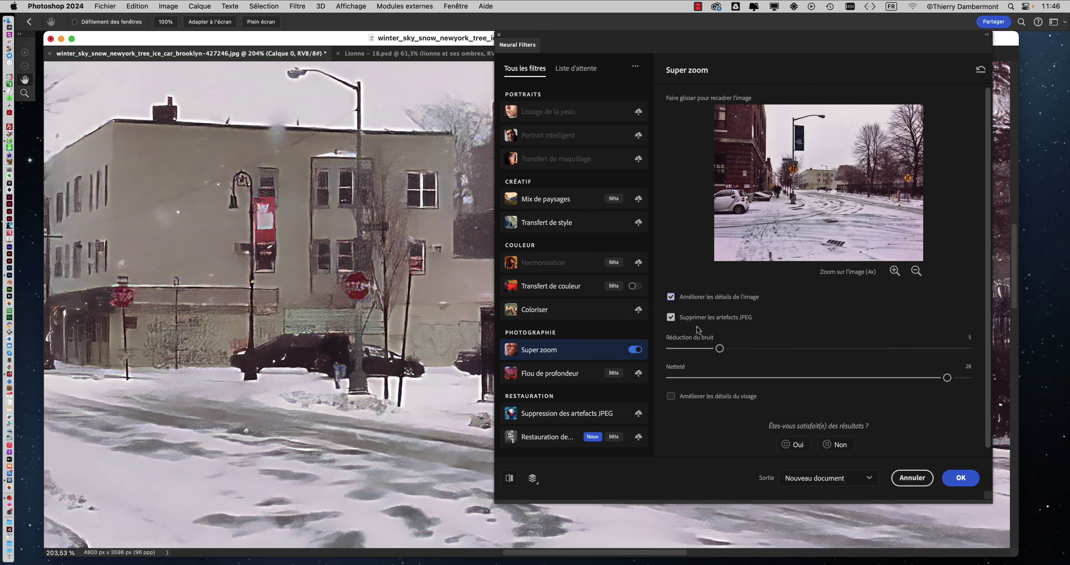
# - Set the noise reduction to 3 and the sharpness (Netteté) to 26, and output the filter result to a new document
pyautogui.moveTo(708, 351); pyautogui.dragTo(700, 349)
pyautogui.moveTo(784, 377); pyautogui.dragTo(788, 376)
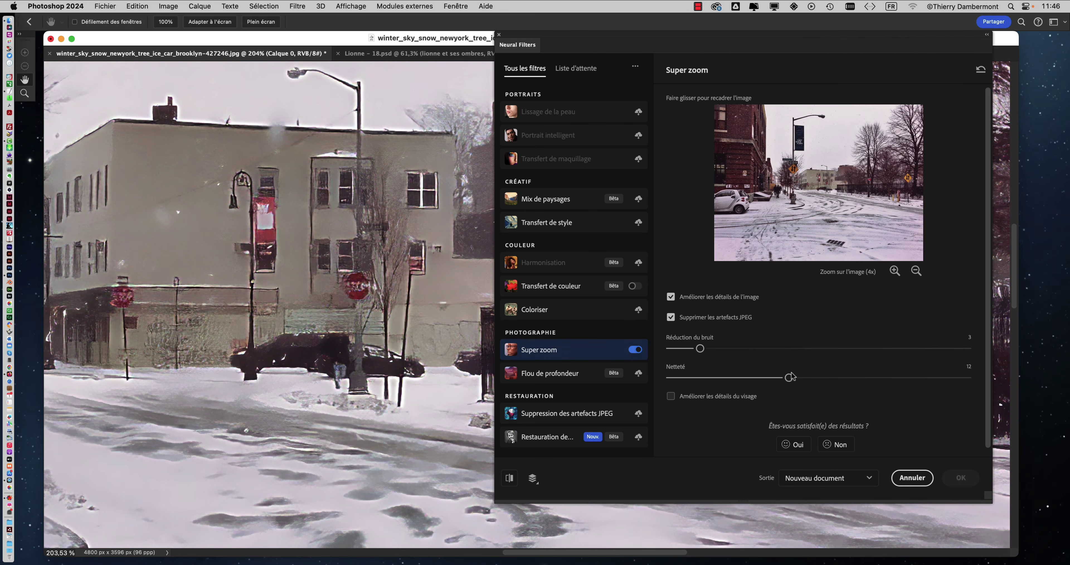
pyautogui.moveTo(918, 375); pyautogui.dragTo(928, 377)
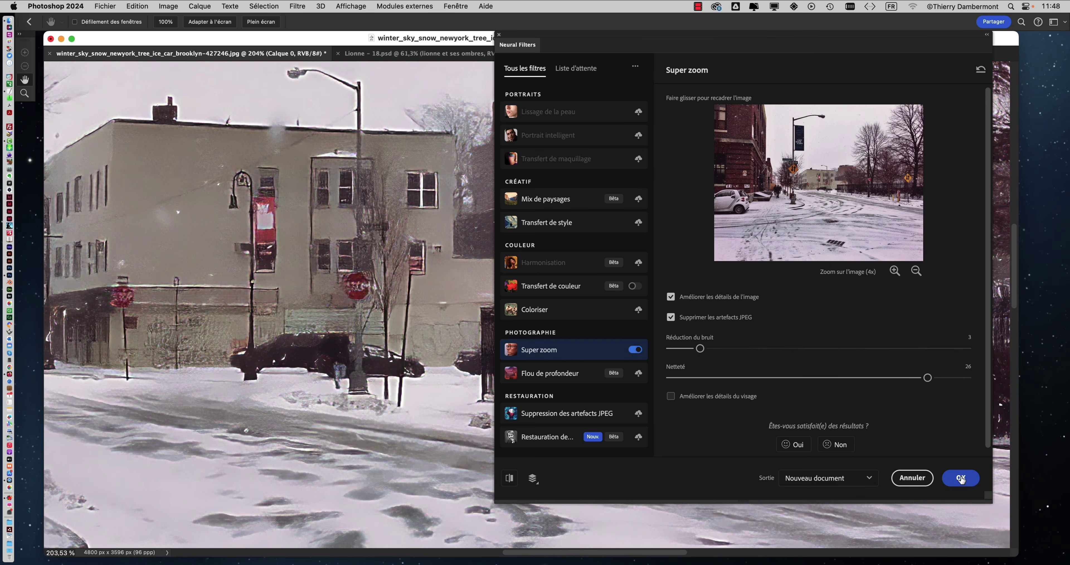
pyautogui.click(961, 477)
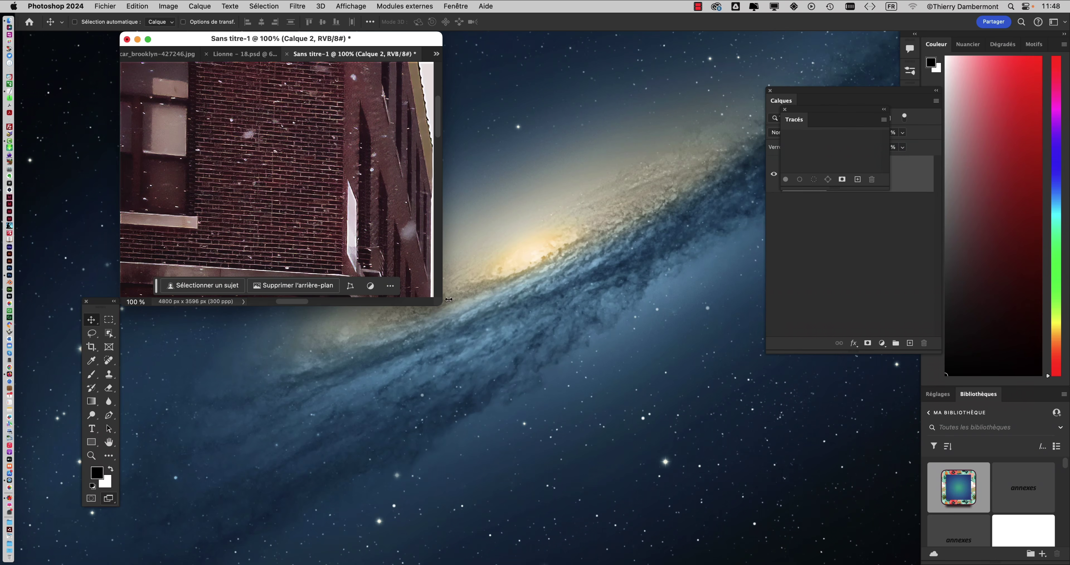
# - Enlarge the new document's window and save it as winter_sky.psd in Photoshop format in the PHOTOSHOP folder
pyautogui.moveTo(442, 305); pyautogui.dragTo(714, 484)
pyautogui.click(105, 5)
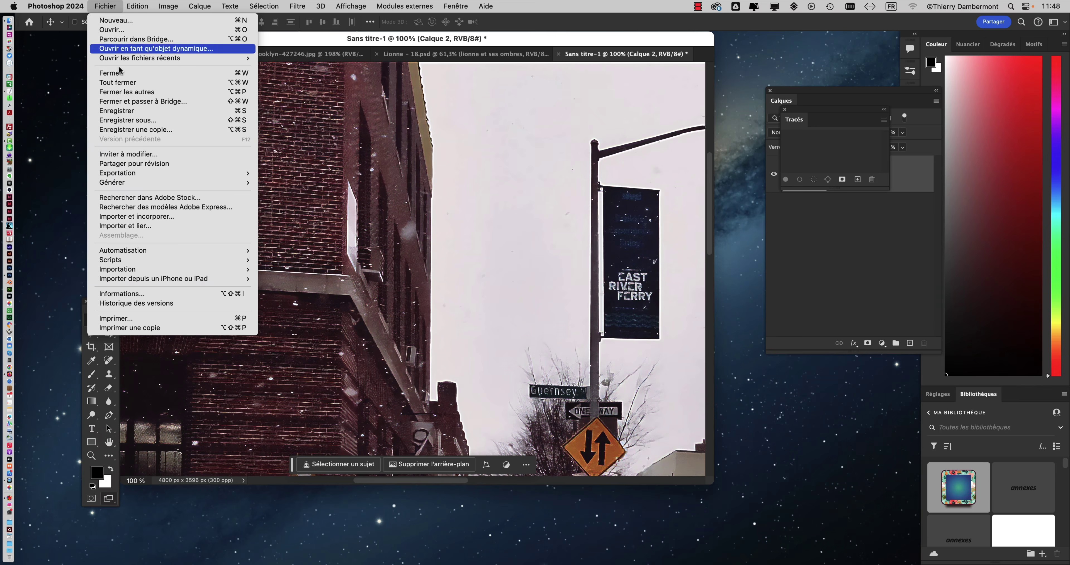
pyautogui.click(127, 120)
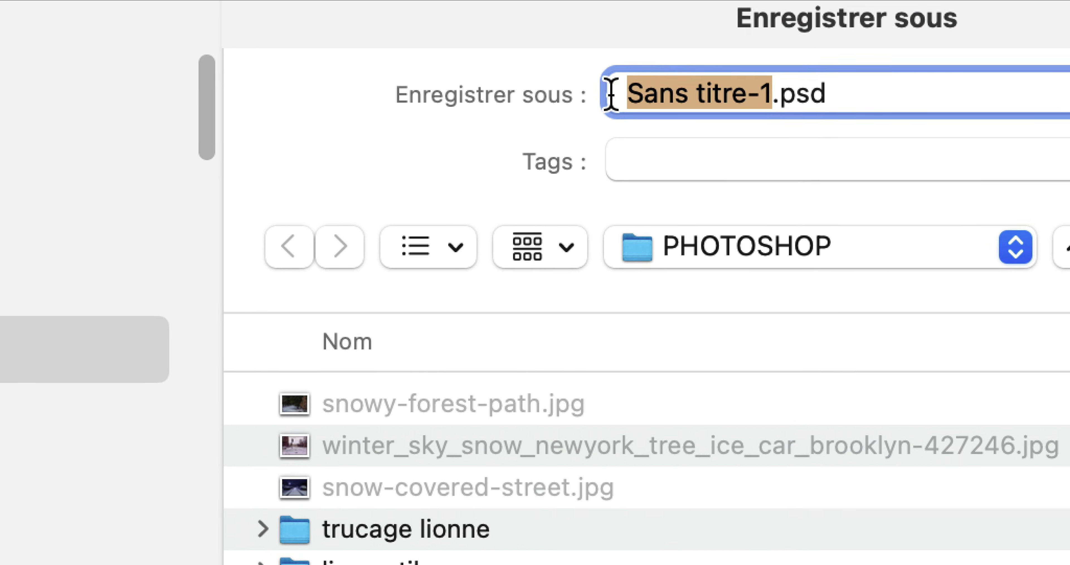
pyautogui.write('winter')
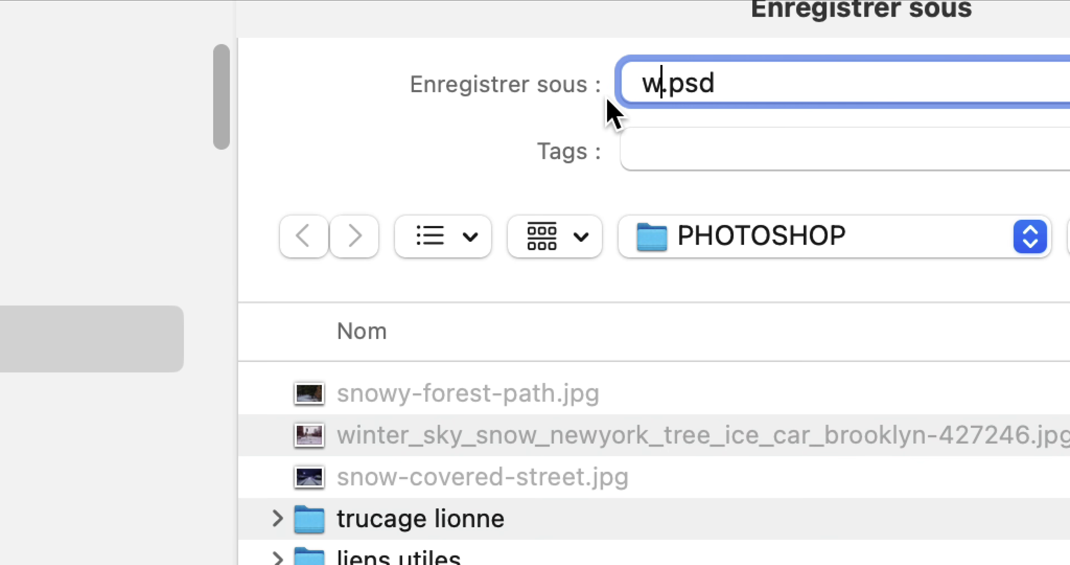
pyautogui.write('_sky')
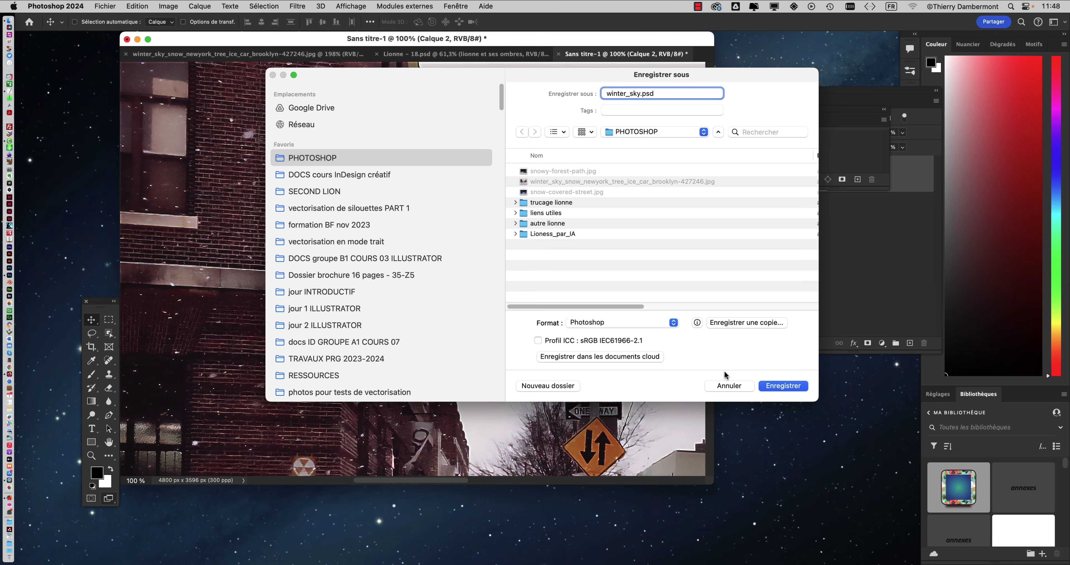
pyautogui.click(792, 385)
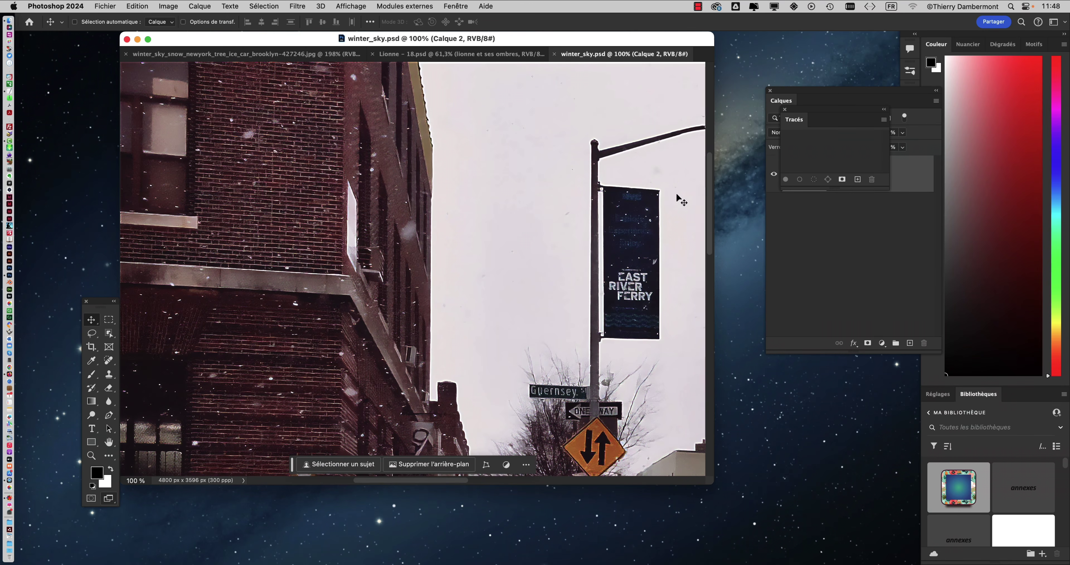
# - Hide the side panels, clear the tool palette off the image and shift the document window towards the palette
pyautogui.hotkey('shift', 'Tab')
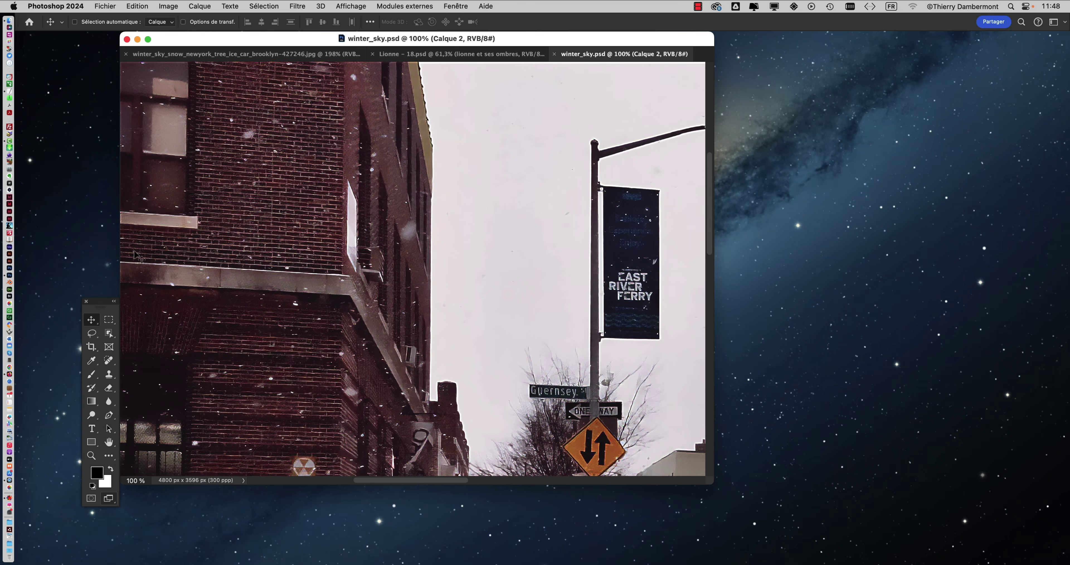
pyautogui.moveTo(99, 306); pyautogui.dragTo(48, 56)
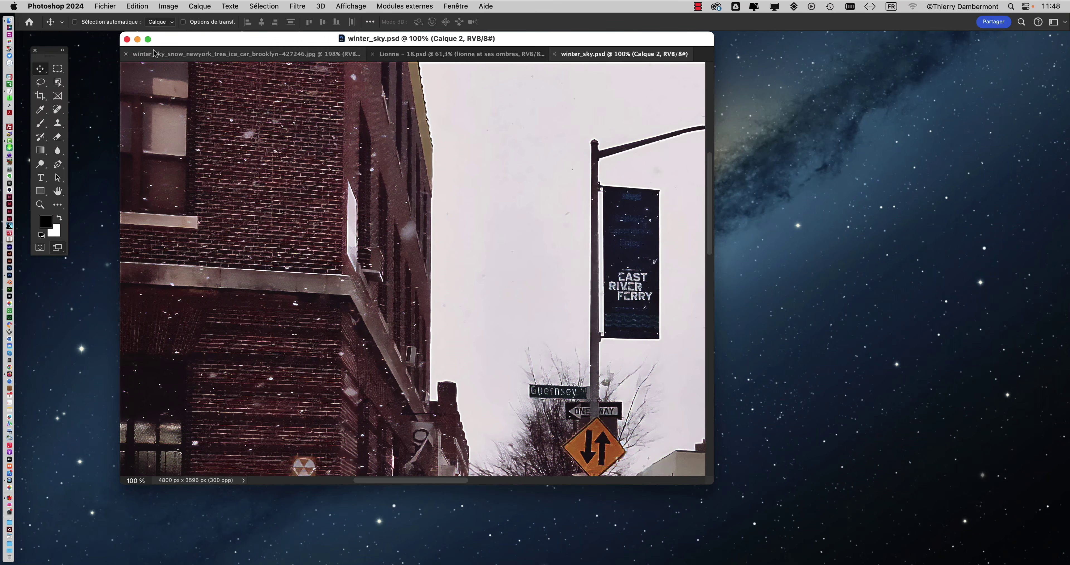
pyautogui.moveTo(169, 43); pyautogui.dragTo(129, 45)
# - Detach winter_sky.psd into its own narrow window and arrange it side by side with the narrowed original photo window
pyautogui.moveTo(543, 61); pyautogui.dragTo(372, 53)
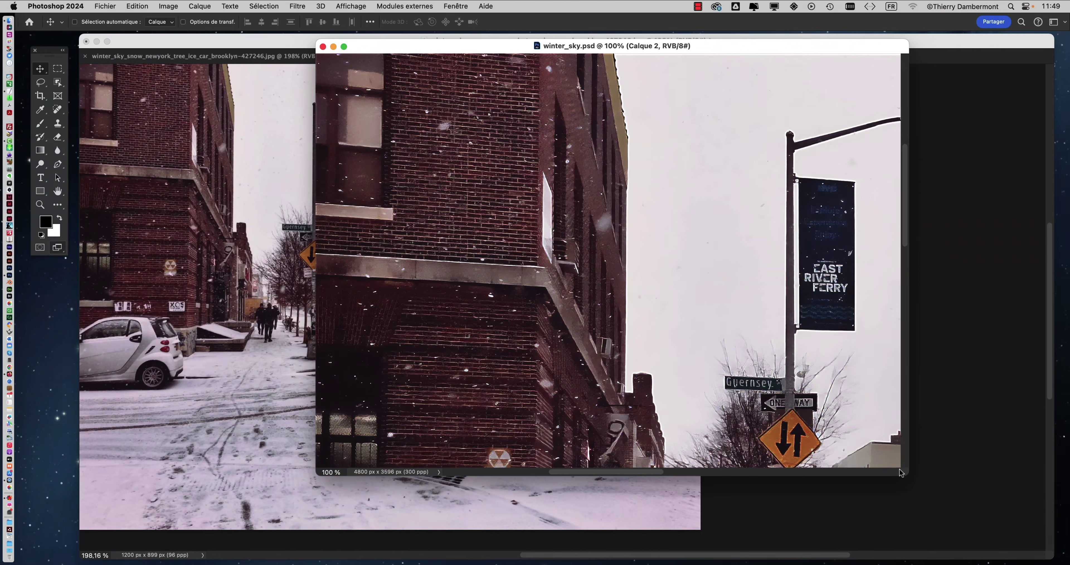
pyautogui.moveTo(905, 474); pyautogui.dragTo(633, 541)
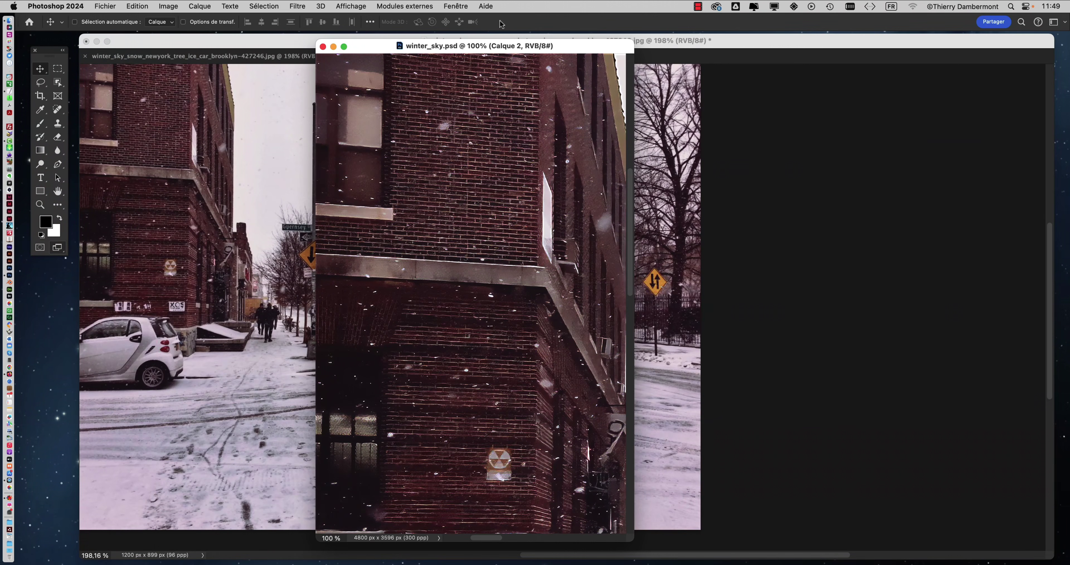
pyautogui.moveTo(526, 45); pyautogui.dragTo(918, 44)
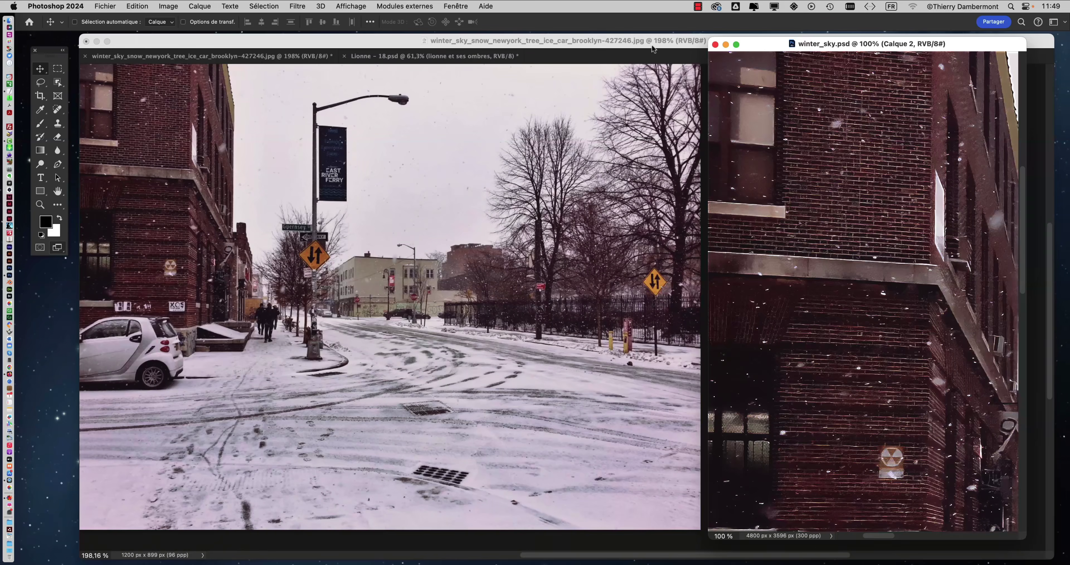
pyautogui.click(571, 45)
pyautogui.moveTo(1049, 556); pyautogui.dragTo(612, 536)
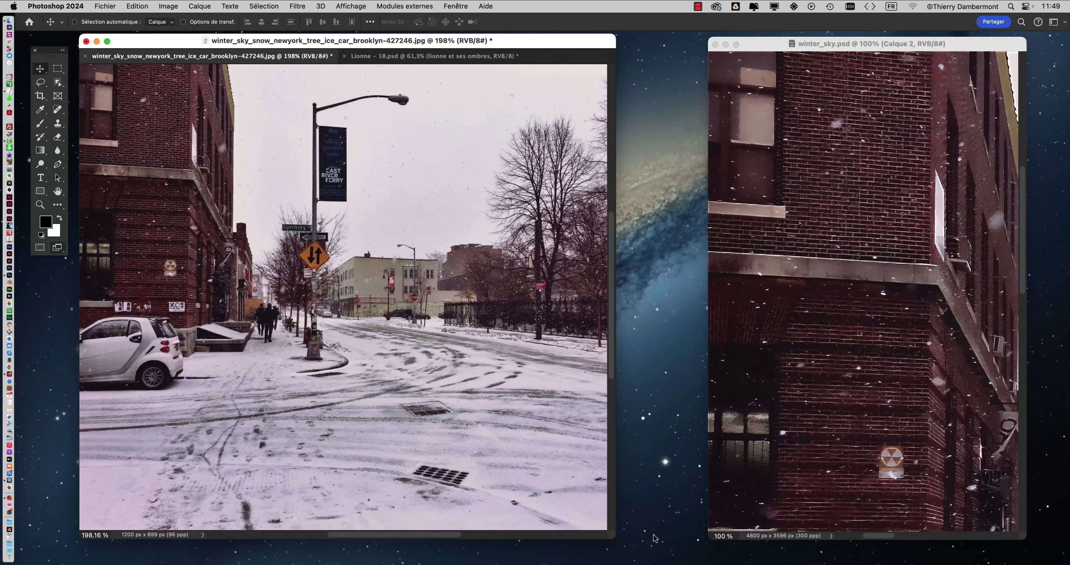
# - Magnify the original photo and examine the pixels of the lamp post and red banner on the beige building
pyautogui.scroll(10, 386, 310)
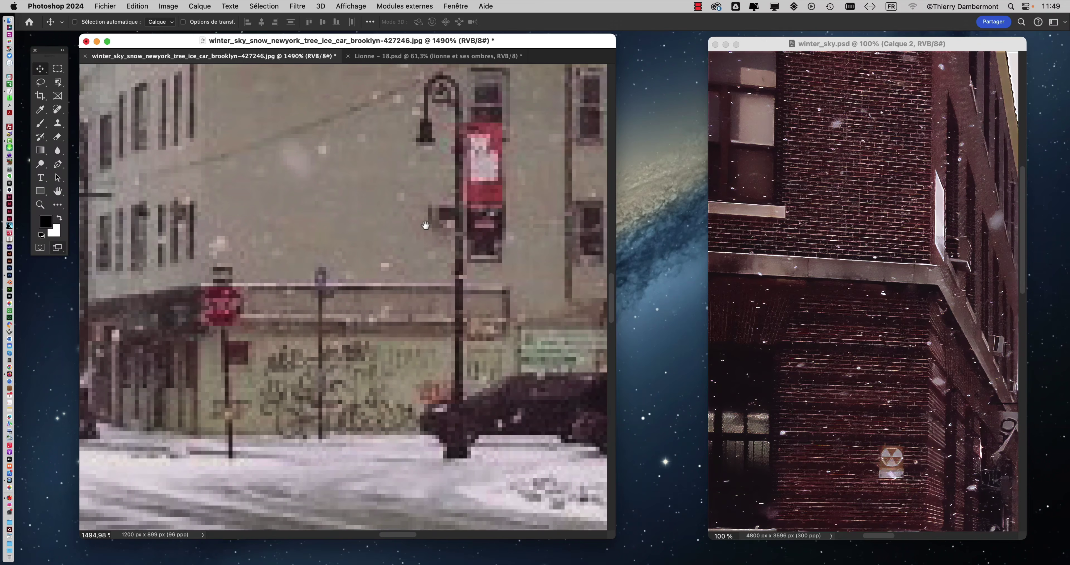
pyautogui.scroll(-5, 423, 234)
pyautogui.scroll(2, 415, 237)
pyautogui.scroll(6, 393, 249)
pyautogui.scroll(-4, 393, 249)
pyautogui.scroll(5, 395, 253)
pyautogui.scroll(1, 419, 270)
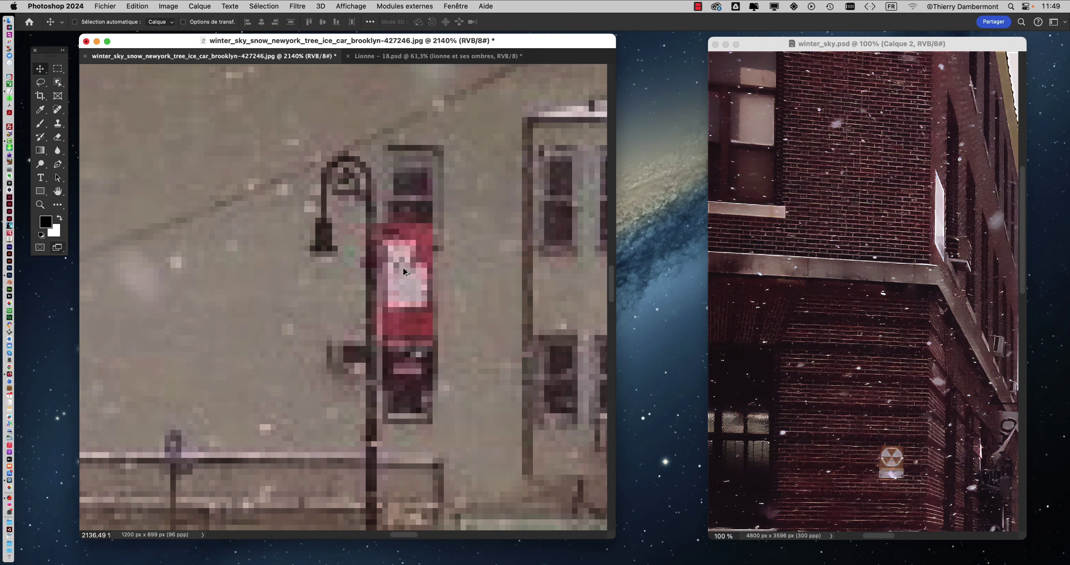
pyautogui.scroll(1, 408, 262)
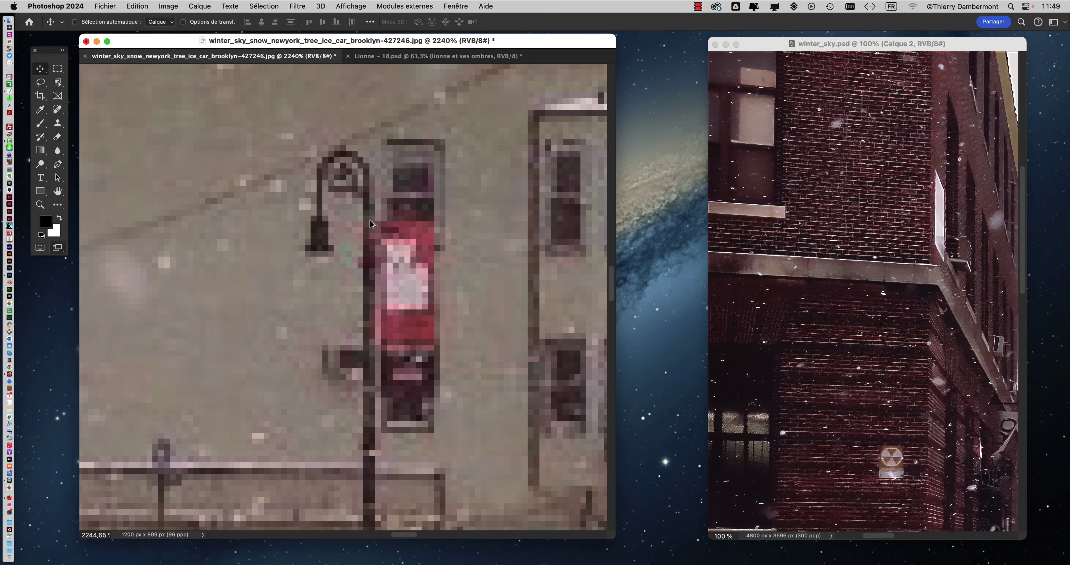
pyautogui.scroll(3, 369, 220)
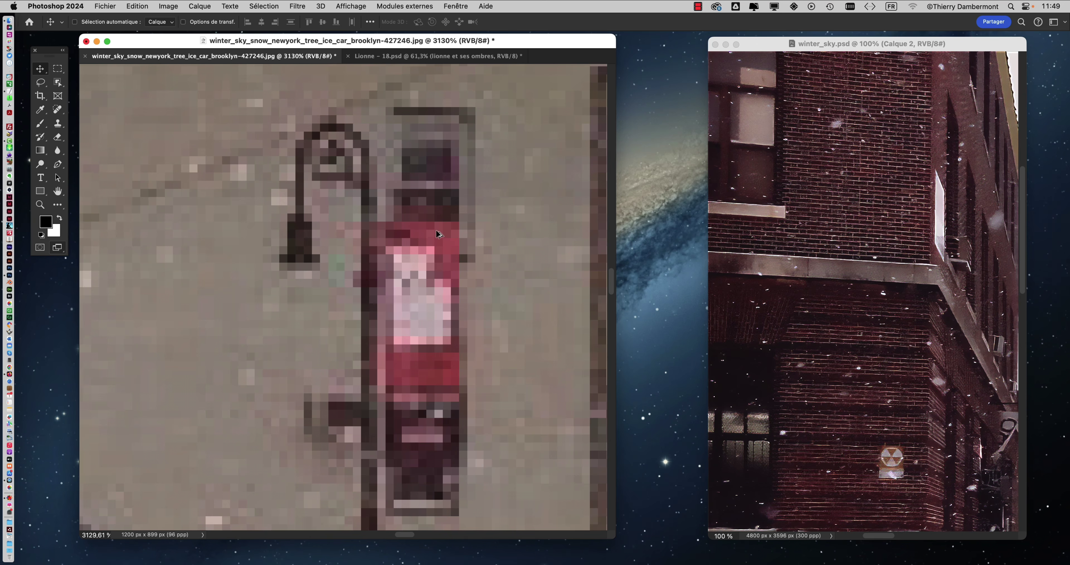
pyautogui.moveTo(431, 249); pyautogui.dragTo(371, 288)
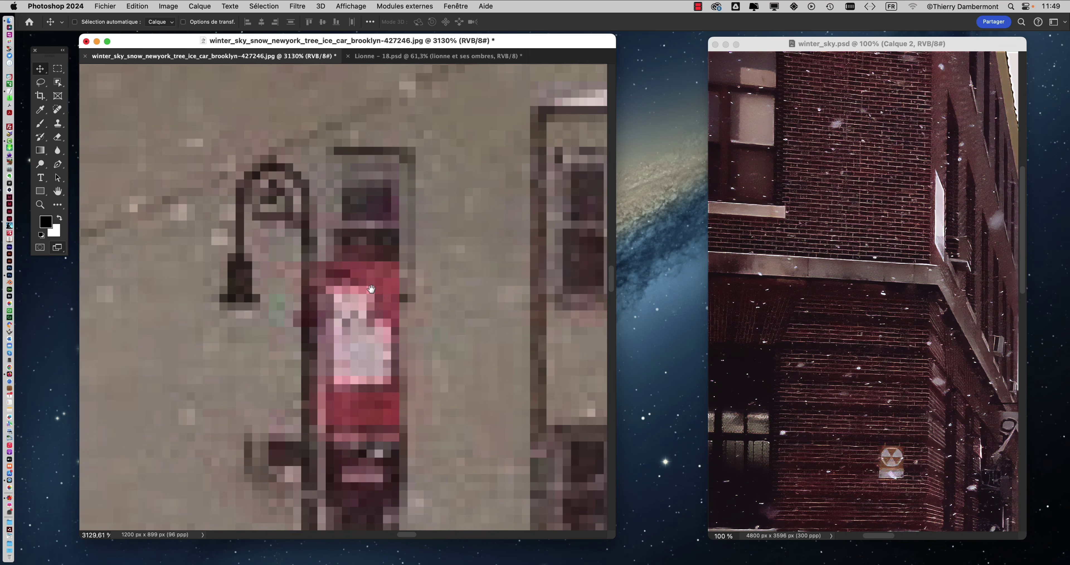
pyautogui.scroll(3, 370, 288)
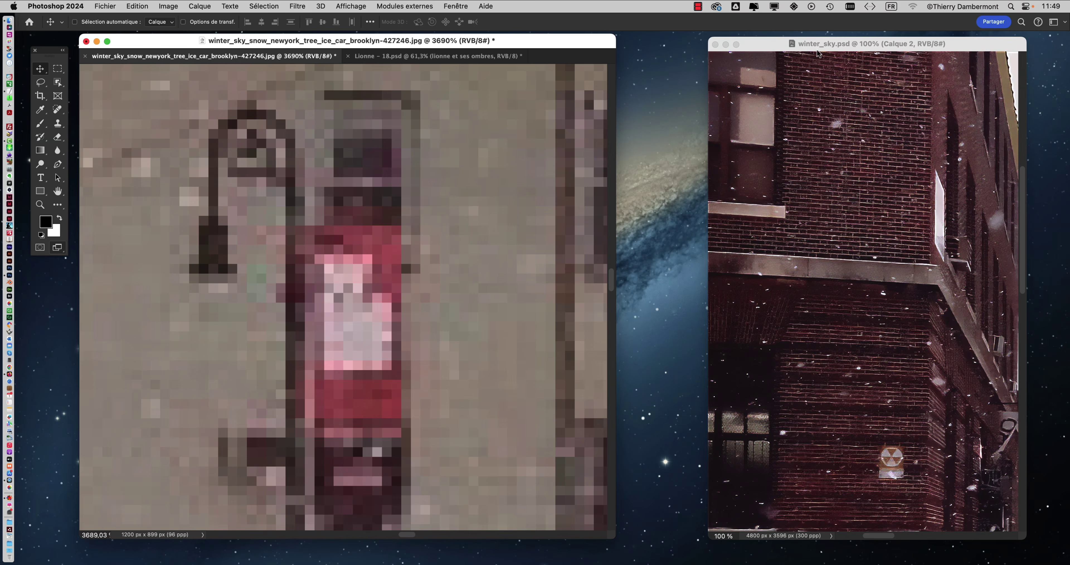
# - Bring winter_sky.psd nearer the original and magnify the same lamp post and red banner to compare their detail
pyautogui.moveTo(817, 51); pyautogui.dragTo(742, 49)
pyautogui.scroll(-10, 807, 225)
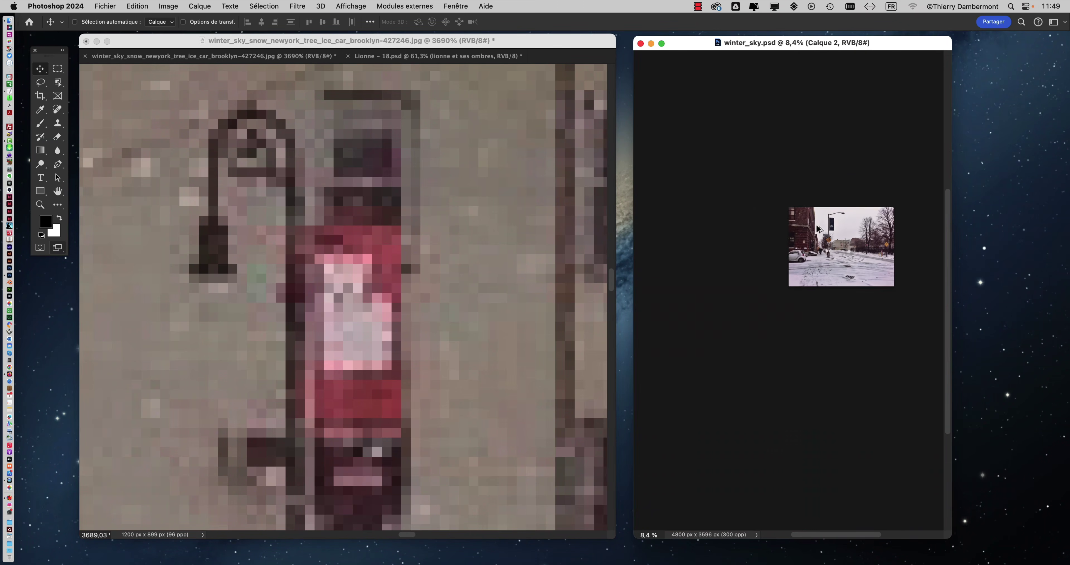
pyautogui.scroll(5, 878, 242)
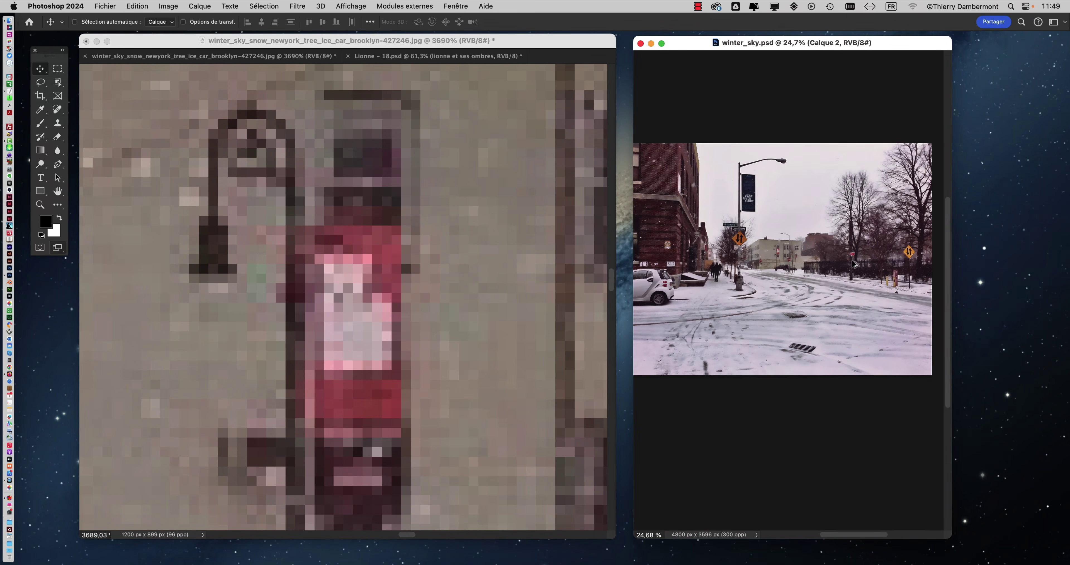
pyautogui.scroll(6, 808, 261)
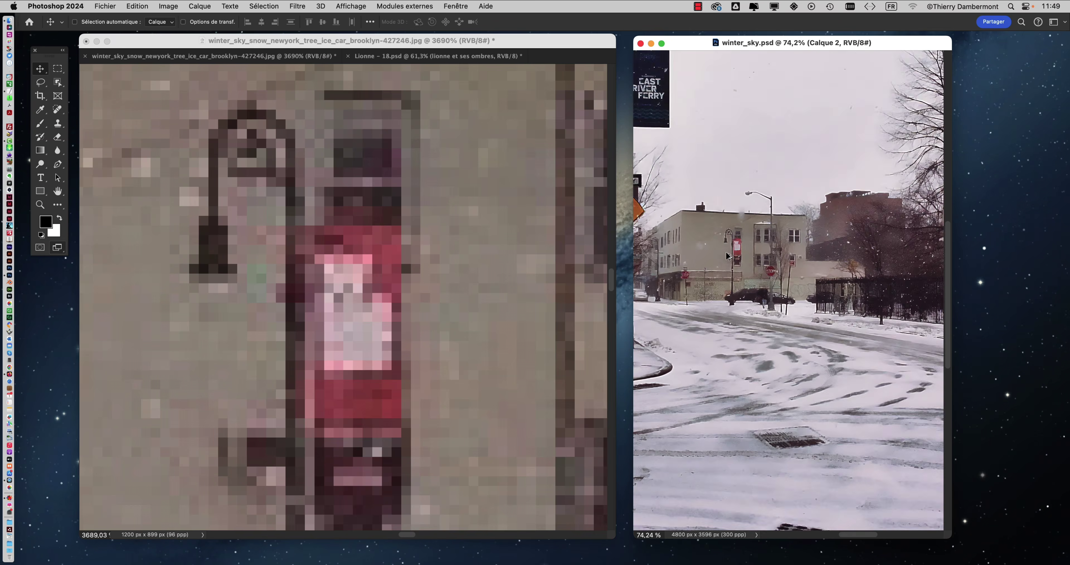
pyautogui.scroll(5, 725, 241)
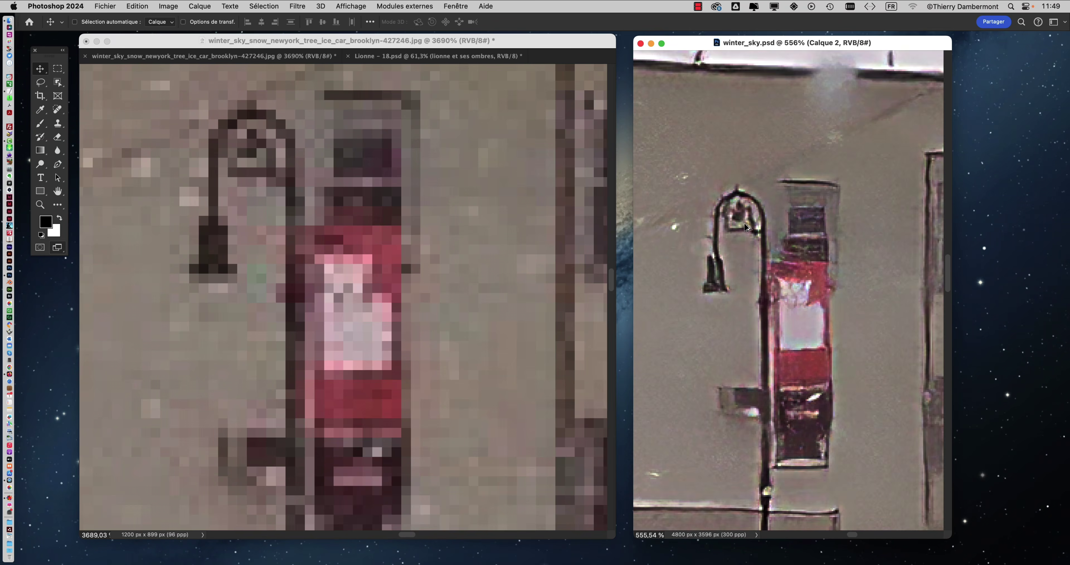
pyautogui.scroll(4, 743, 231)
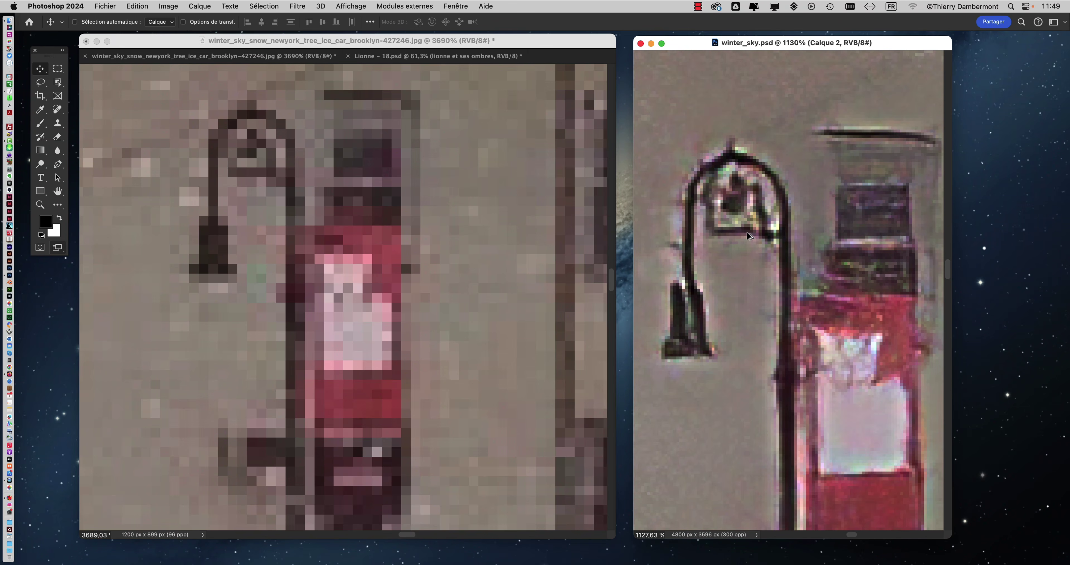
pyautogui.scroll(-2, 747, 232)
pyautogui.moveTo(746, 239); pyautogui.dragTo(747, 189)
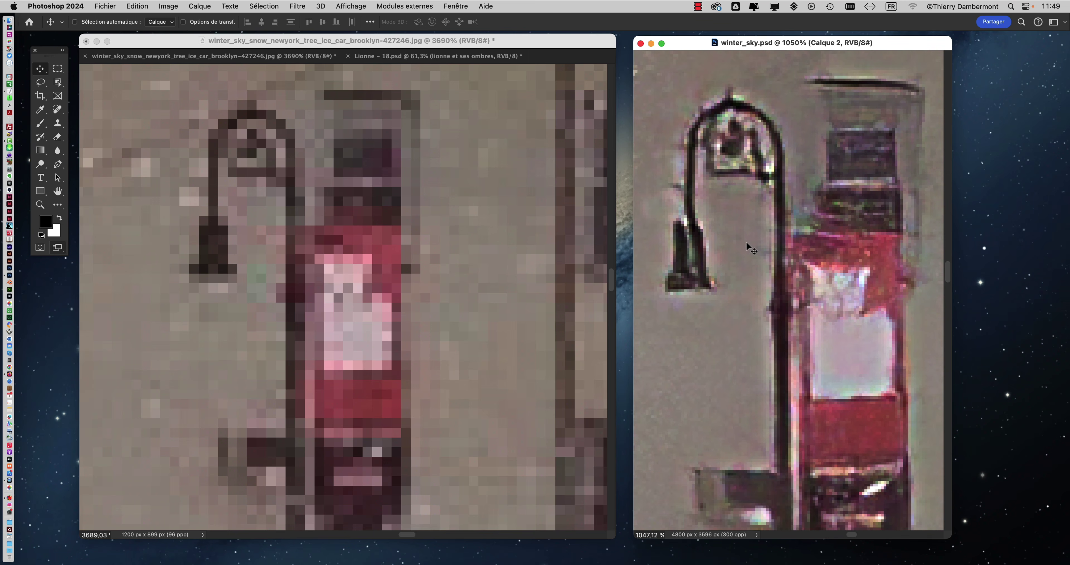
# - Widen the winter_sky.psd window and compare the magnified lamp post and red banner between the upscaled image and the original
pyautogui.scroll(1, 747, 240)
pyautogui.moveTo(949, 536); pyautogui.dragTo(1054, 548)
pyautogui.moveTo(843, 326); pyautogui.dragTo(895, 337)
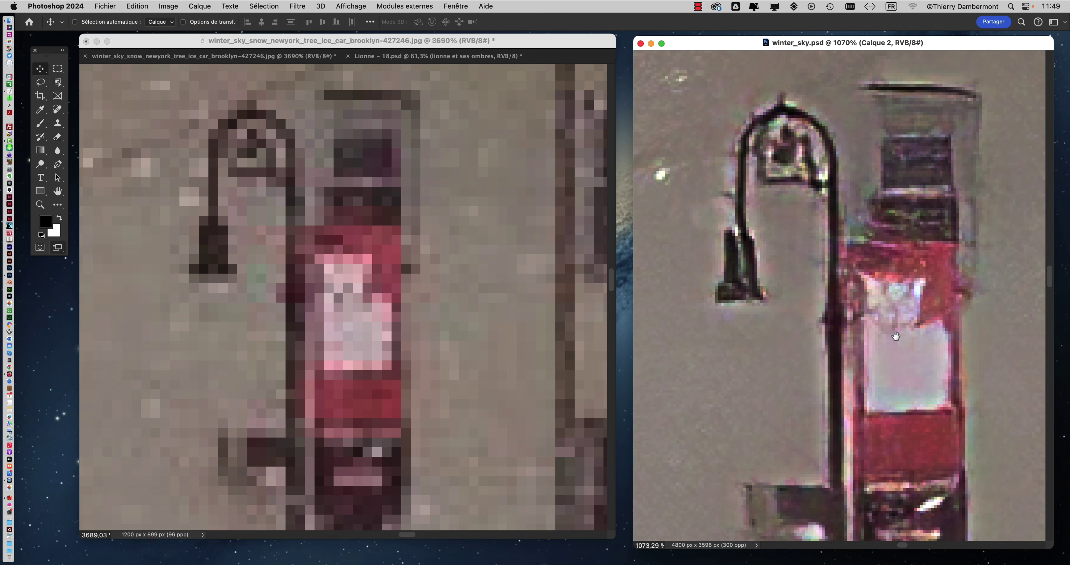
pyautogui.click(356, 268)
pyautogui.scroll(2, 277, 239)
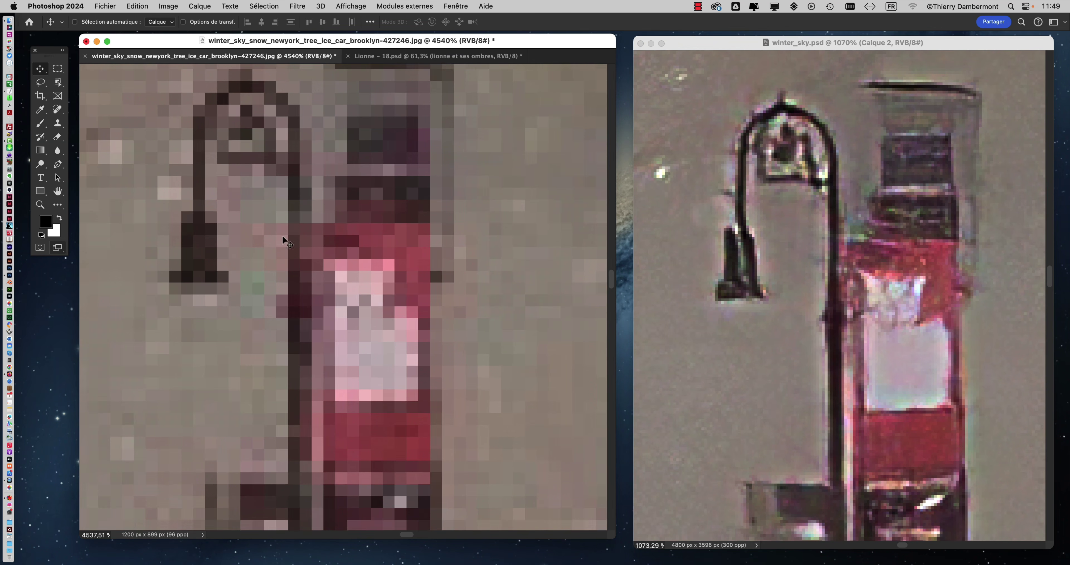
pyautogui.scroll(2, 278, 240)
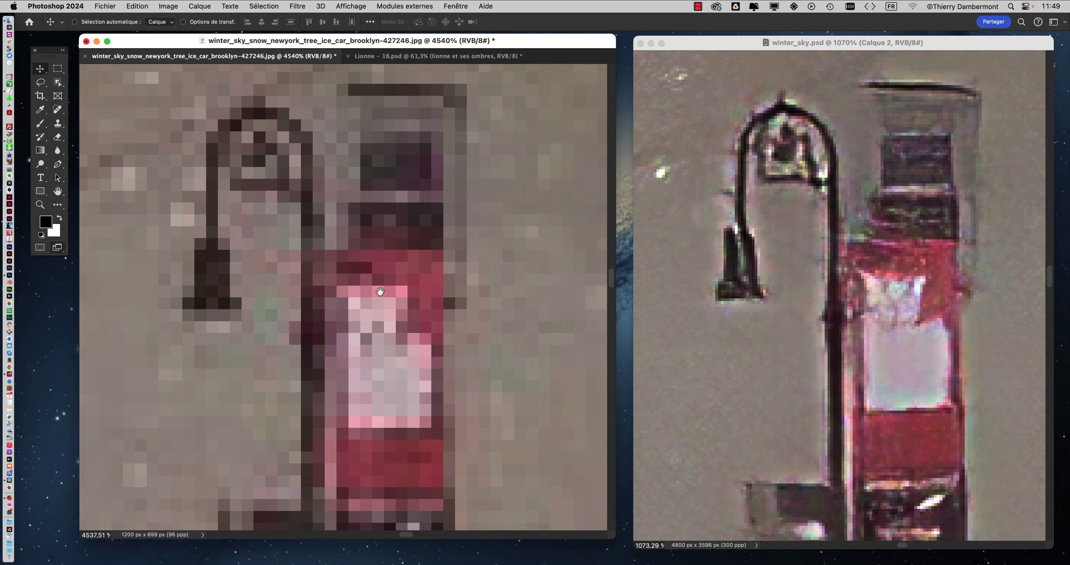
pyautogui.click(735, 332)
pyautogui.hscroll(2, 769, 351)
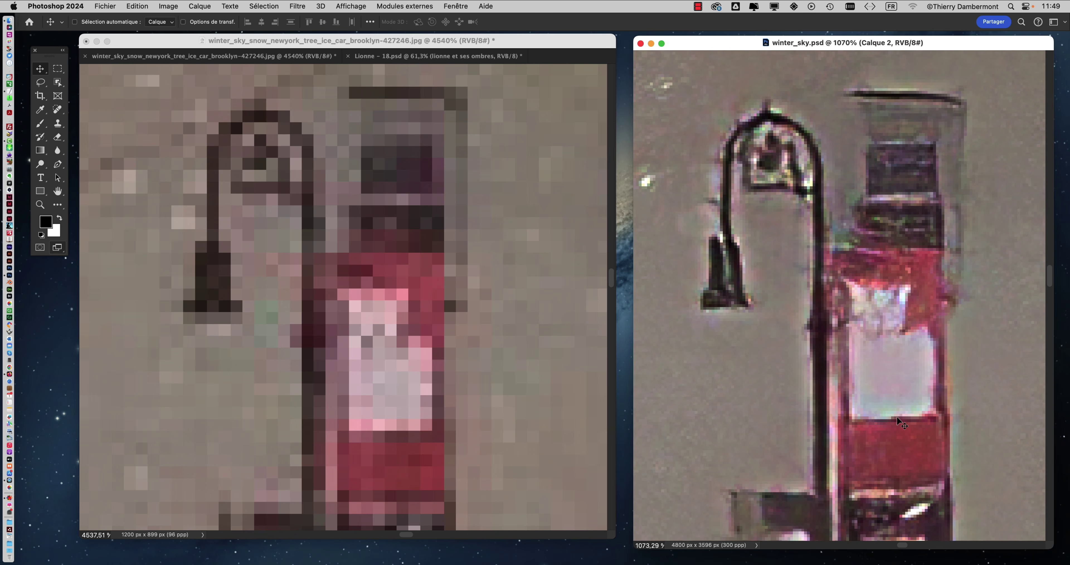
# - Leave the lamp post and magnify the Guernsey street sign and surrounding branches in winter_sky.psd
pyautogui.scroll(-5, 898, 420)
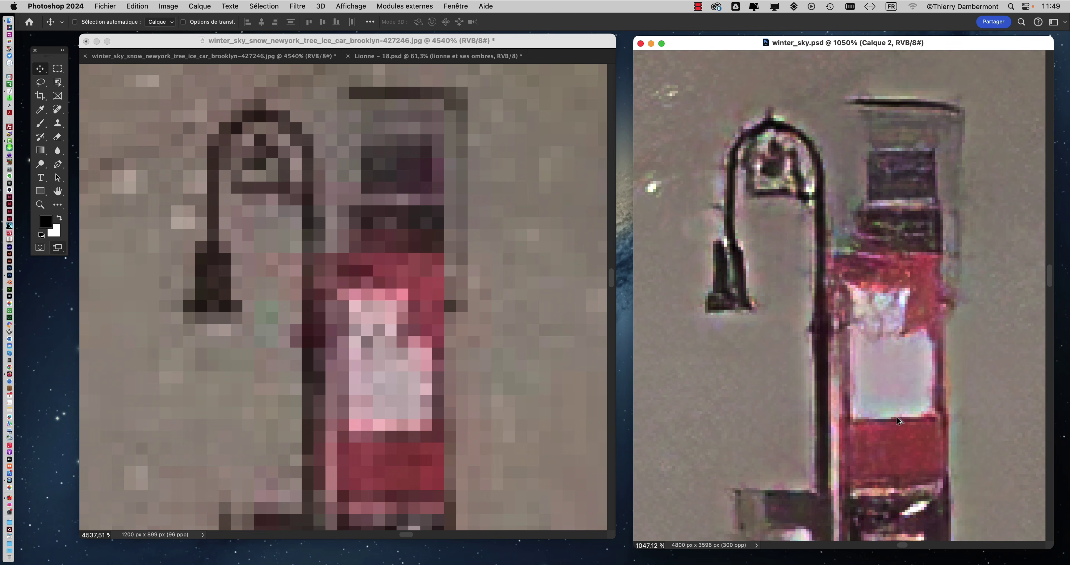
pyautogui.scroll(-10, 897, 418)
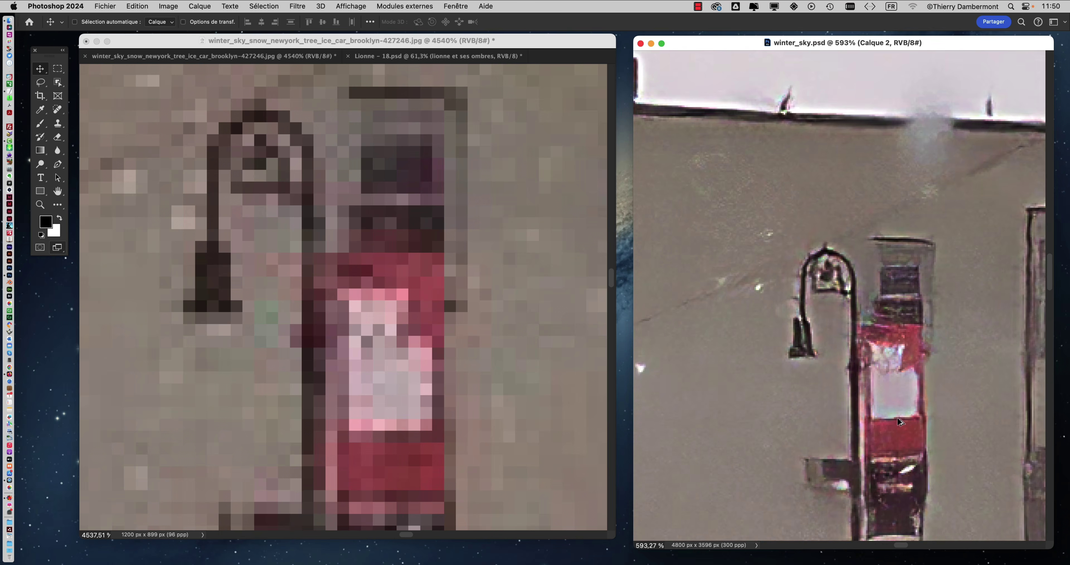
pyautogui.moveTo(896, 417); pyautogui.dragTo(912, 328)
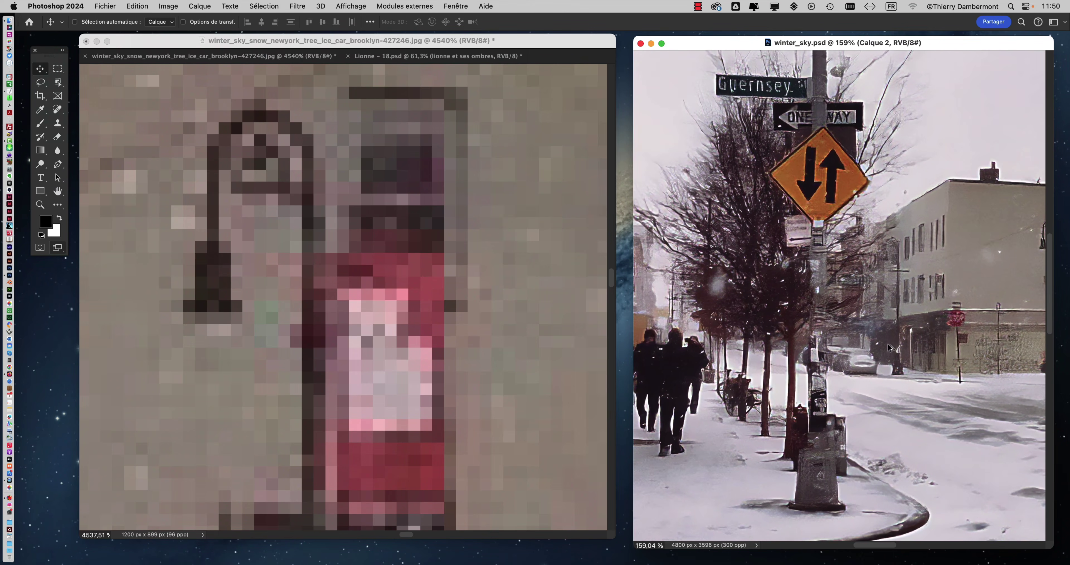
pyautogui.scroll(5, 753, 92)
pyautogui.scroll(2, 752, 105)
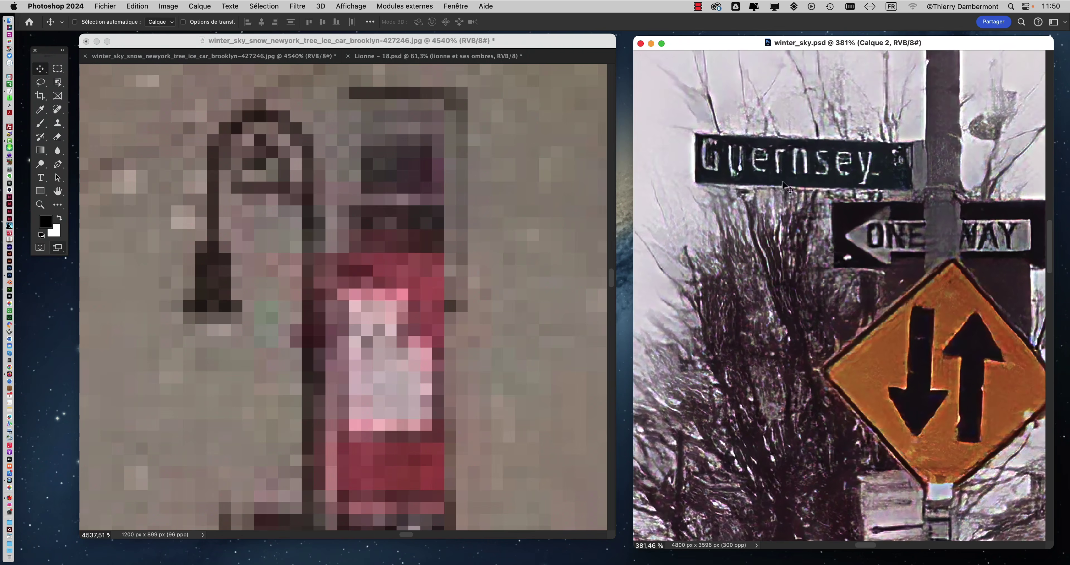
# - Magnify the same Guernsey street sign in the original photo
pyautogui.click(304, 214)
pyautogui.scroll(-10, 252, 222)
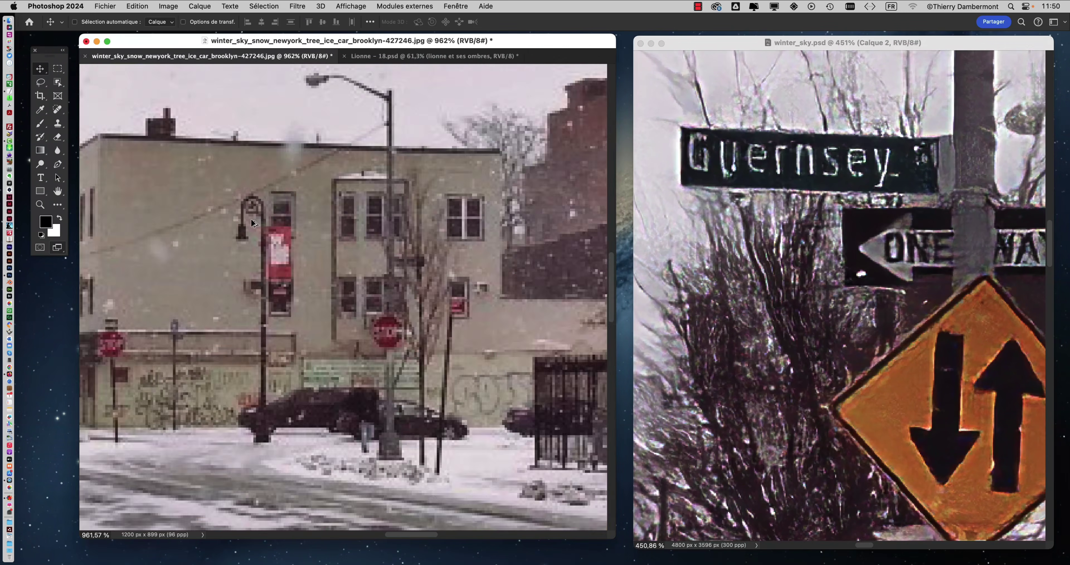
pyautogui.hscroll(-5, 266, 241)
pyautogui.scroll(10, 282, 256)
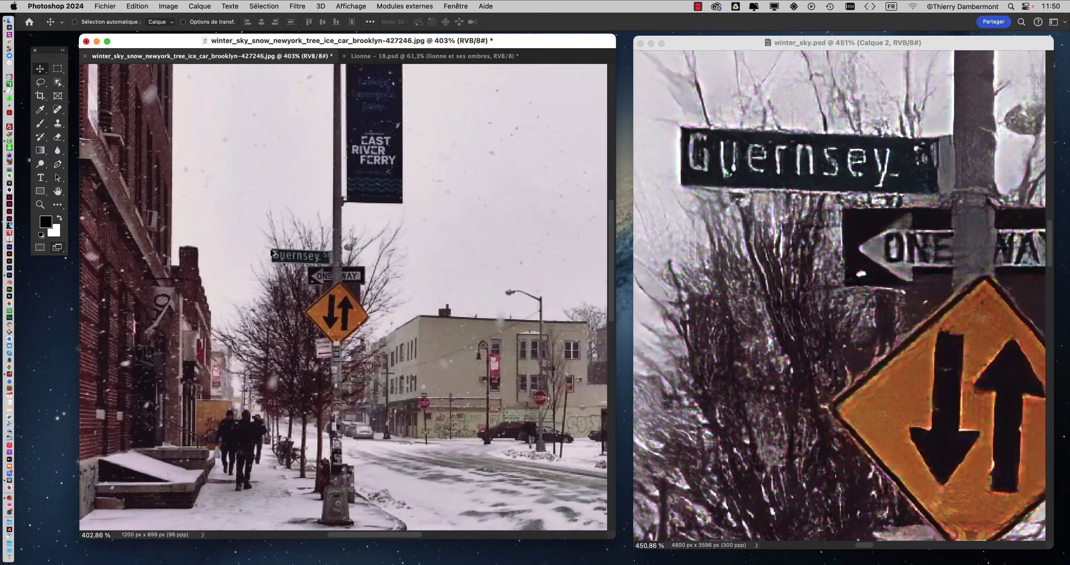
pyautogui.moveTo(397, 320); pyautogui.dragTo(342, 210)
pyautogui.scroll(1, 370, 255)
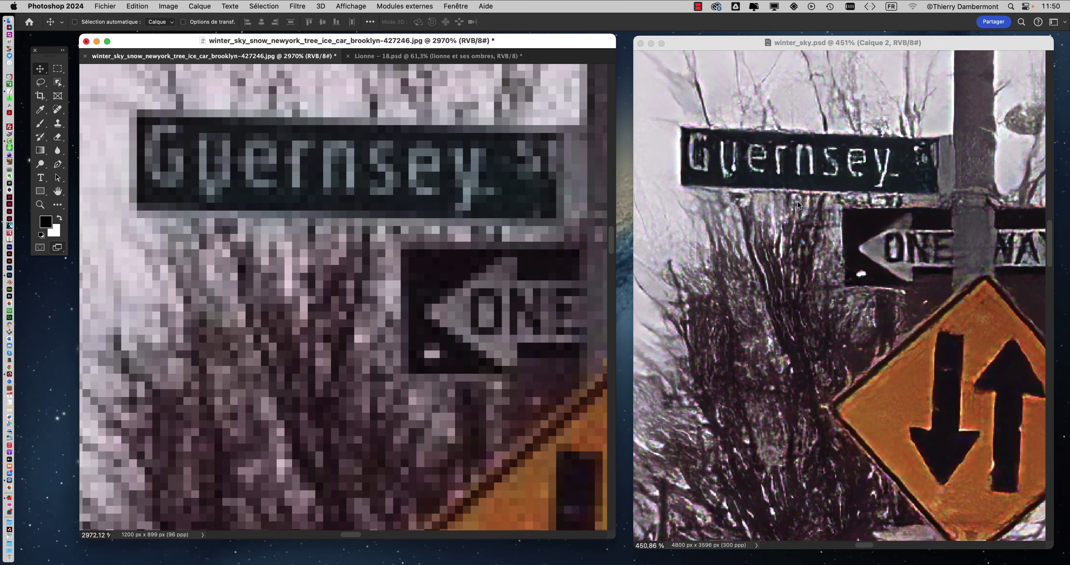
# - Match the magnification of winter_sky.psd to the original's and compare the Guernsey and One Way lettering and the tree branches
pyautogui.scroll(2, 796, 188)
pyautogui.scroll(1, 798, 180)
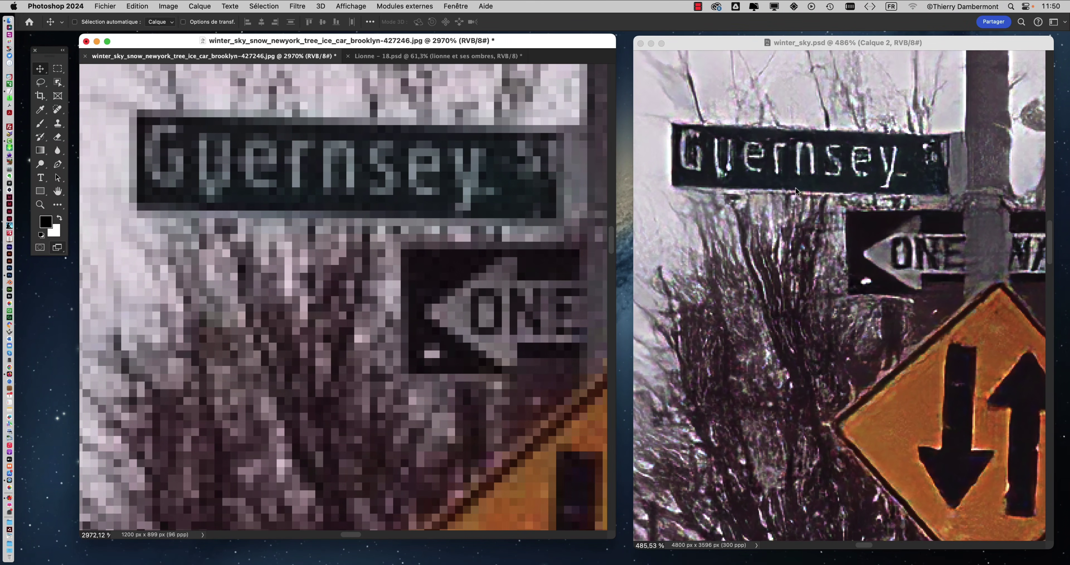
pyautogui.click(816, 258)
pyautogui.moveTo(780, 203); pyautogui.dragTo(786, 241)
pyautogui.scroll(5, 785, 241)
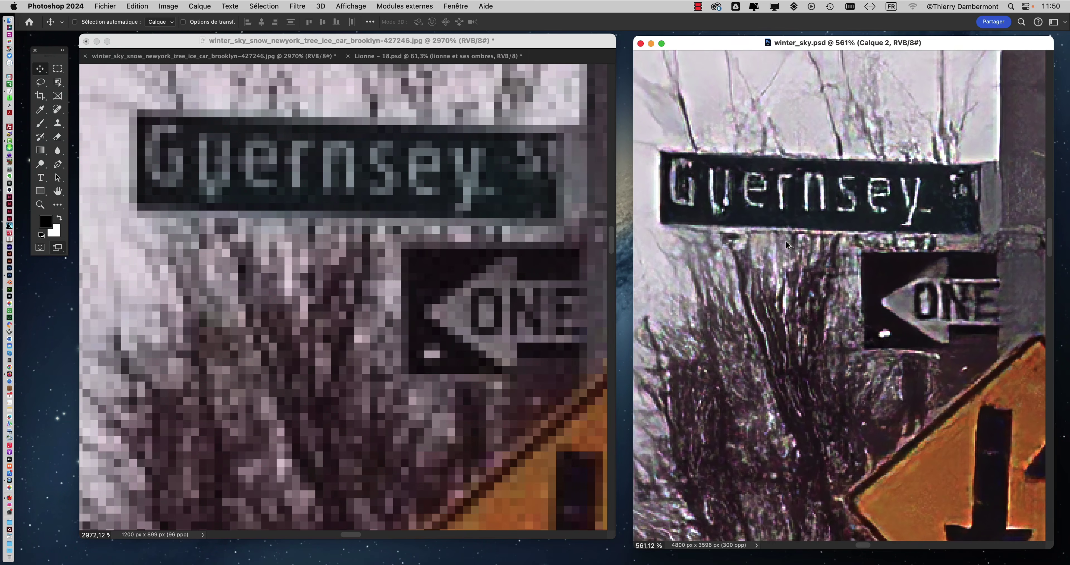
pyautogui.scroll(1, 782, 271)
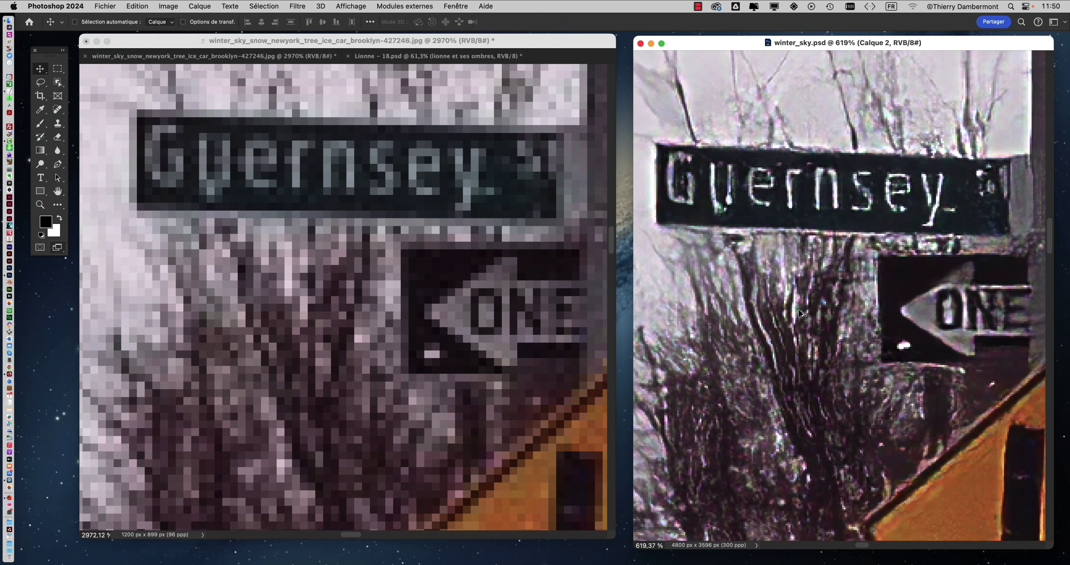
pyautogui.moveTo(799, 309); pyautogui.dragTo(796, 314)
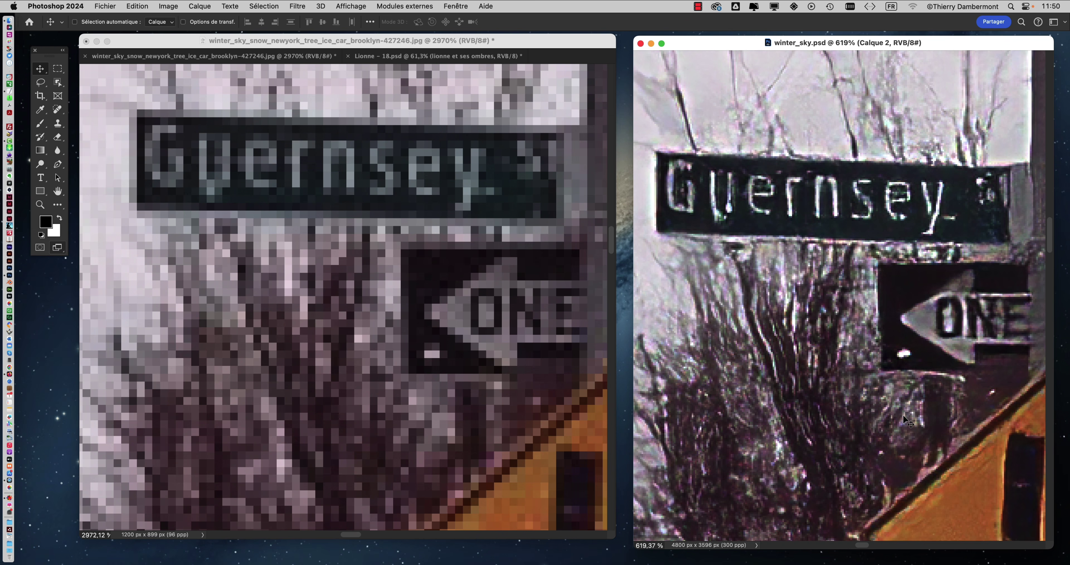
pyautogui.scroll(-3, 896, 427)
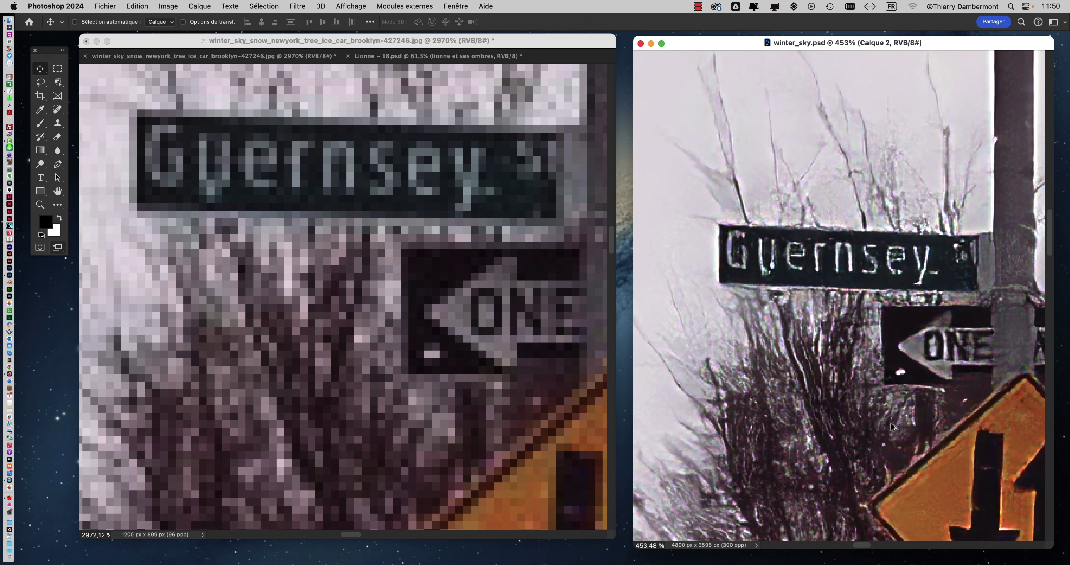
pyautogui.moveTo(818, 409); pyautogui.dragTo(859, 303)
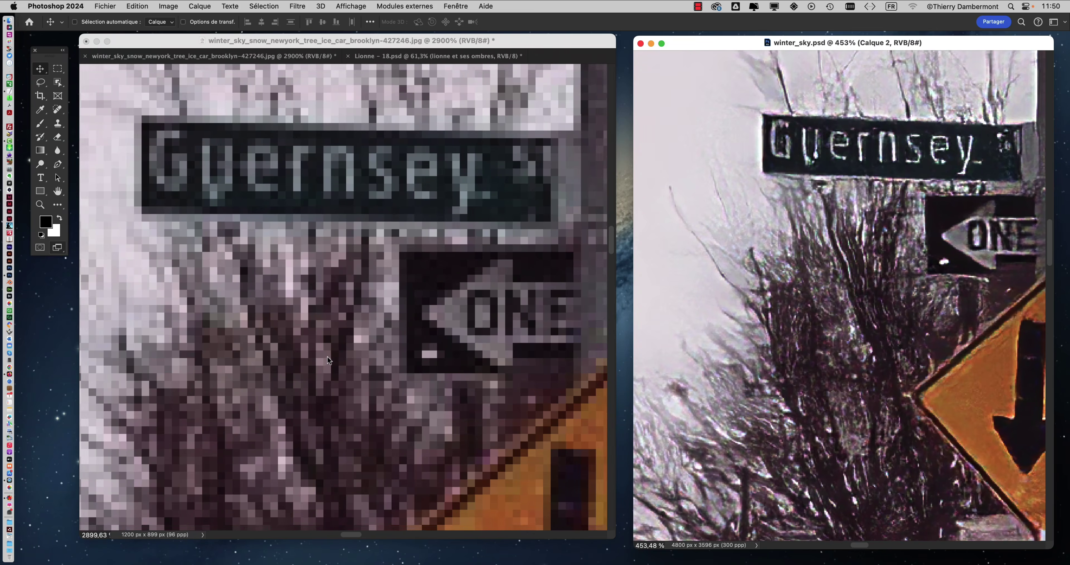
# - Zoom out of the sign in both images and magnify the white car's red tail lights in winter_sky.psd
pyautogui.scroll(-4, 329, 362)
pyautogui.scroll(-4, 329, 364)
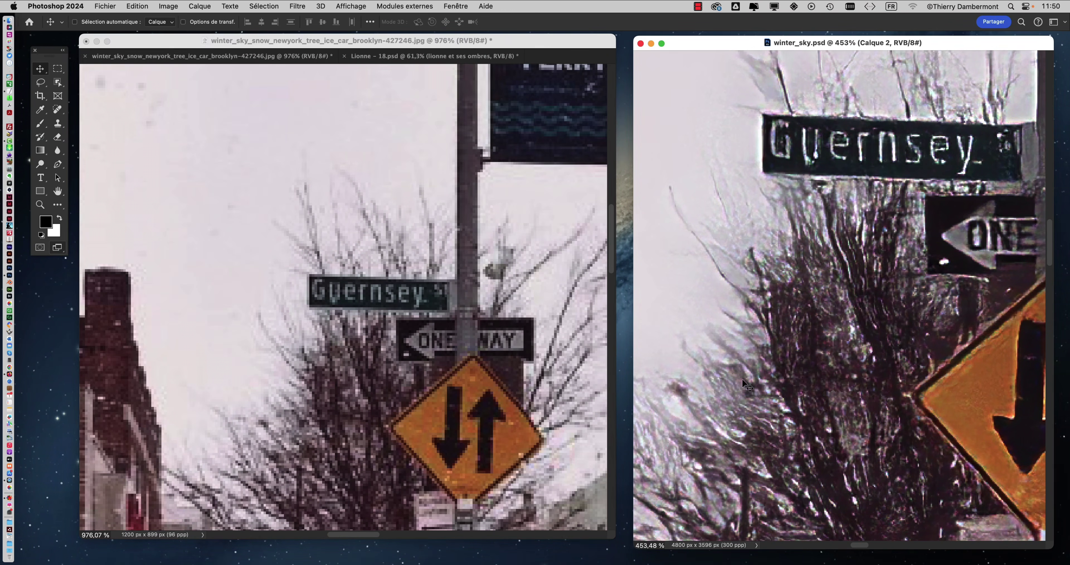
pyautogui.scroll(-4, 815, 396)
pyautogui.scroll(-6, 943, 404)
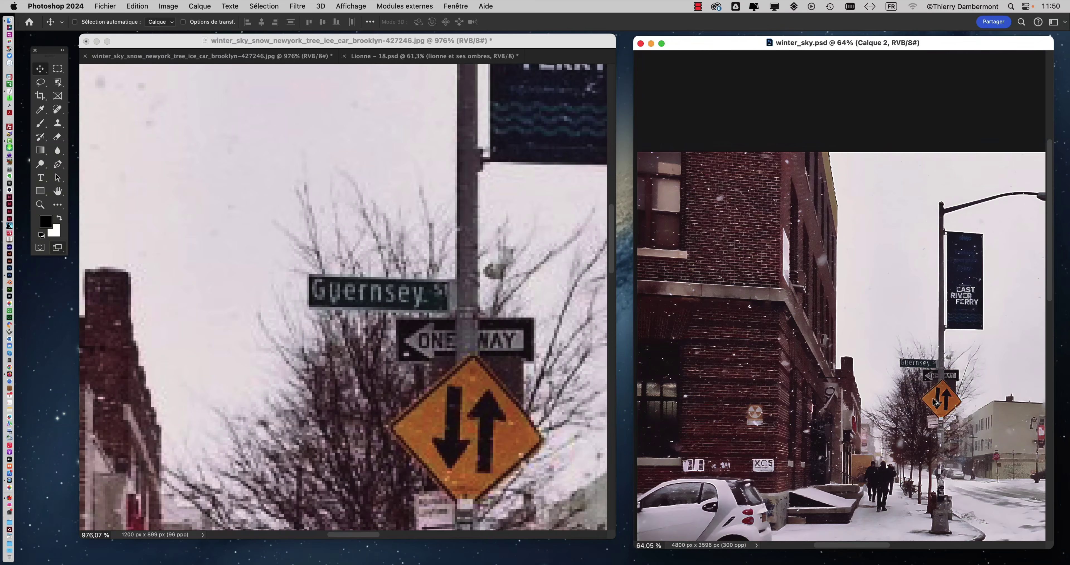
pyautogui.moveTo(820, 443); pyautogui.dragTo(851, 334)
pyautogui.scroll(10, 723, 299)
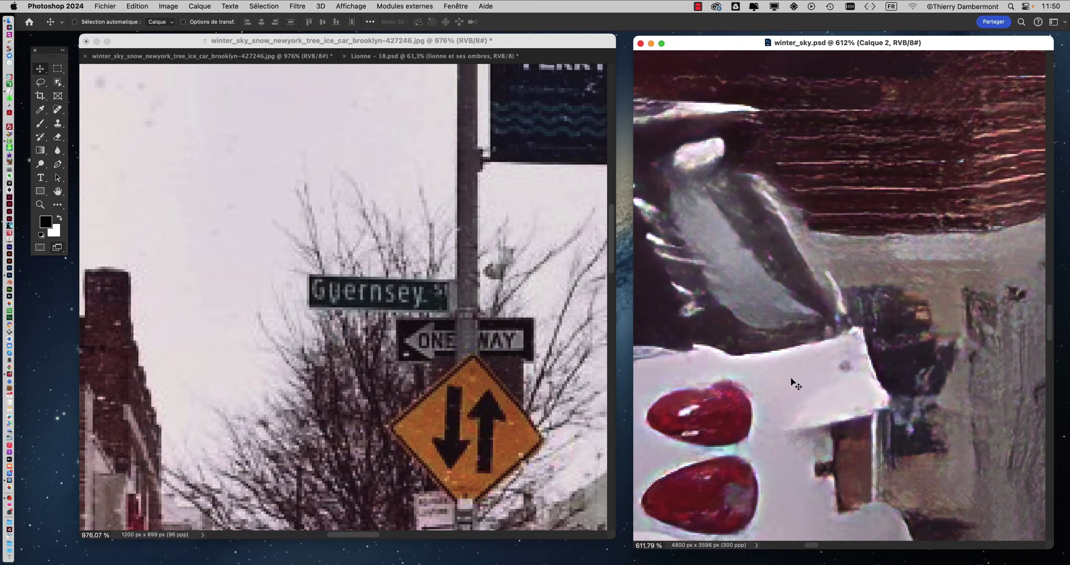
# - Magnify the white car's tail lights in the original photo and compare their detail with winter_sky.psd
pyautogui.scroll(-8, 289, 357)
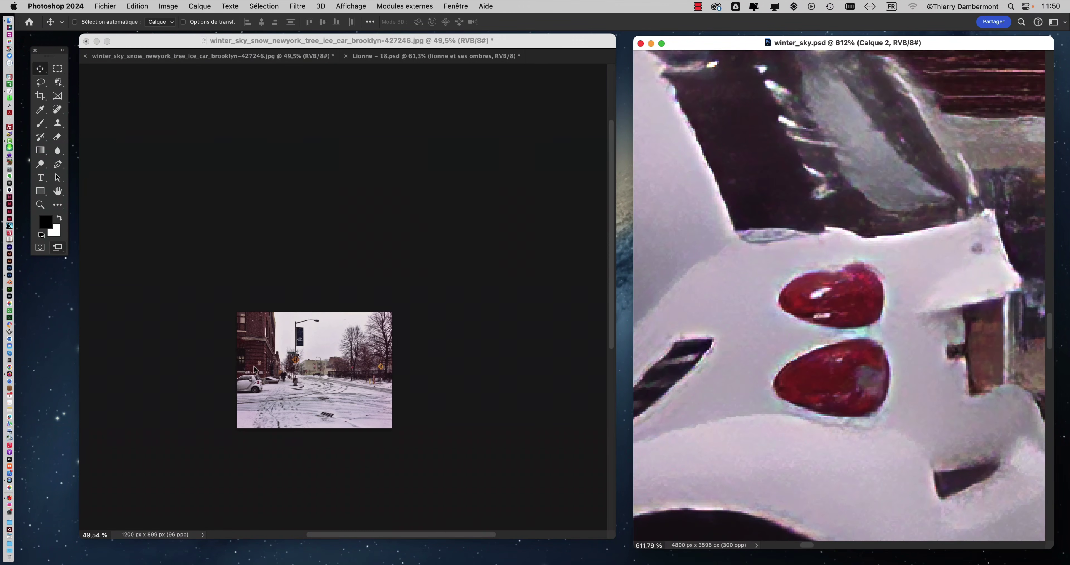
pyautogui.scroll(6, 266, 373)
pyautogui.scroll(8, 272, 390)
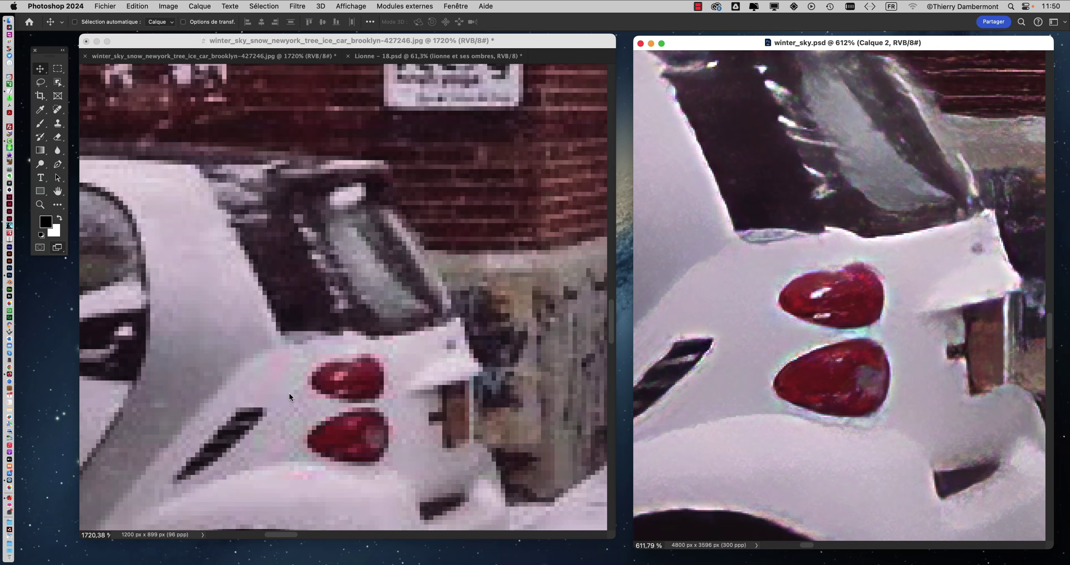
pyautogui.click(312, 385)
pyautogui.click(785, 350)
pyautogui.moveTo(785, 351); pyautogui.dragTo(849, 353)
pyautogui.click(348, 382)
pyautogui.scroll(-6, 316, 374)
pyautogui.scroll(6, 355, 325)
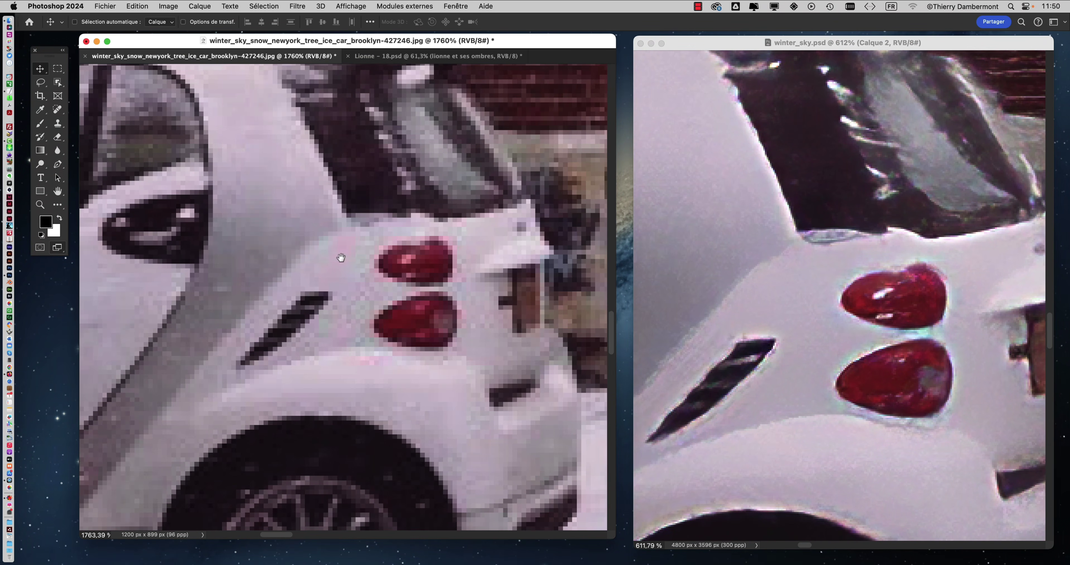
pyautogui.scroll(-4, 355, 326)
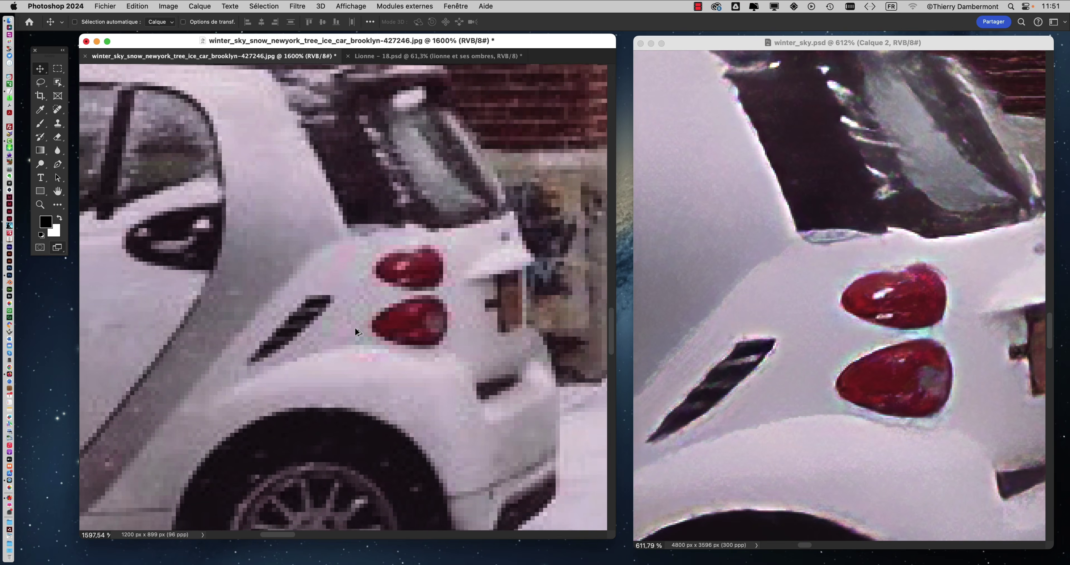
pyautogui.scroll(2, 354, 326)
pyautogui.scroll(-10, 787, 320)
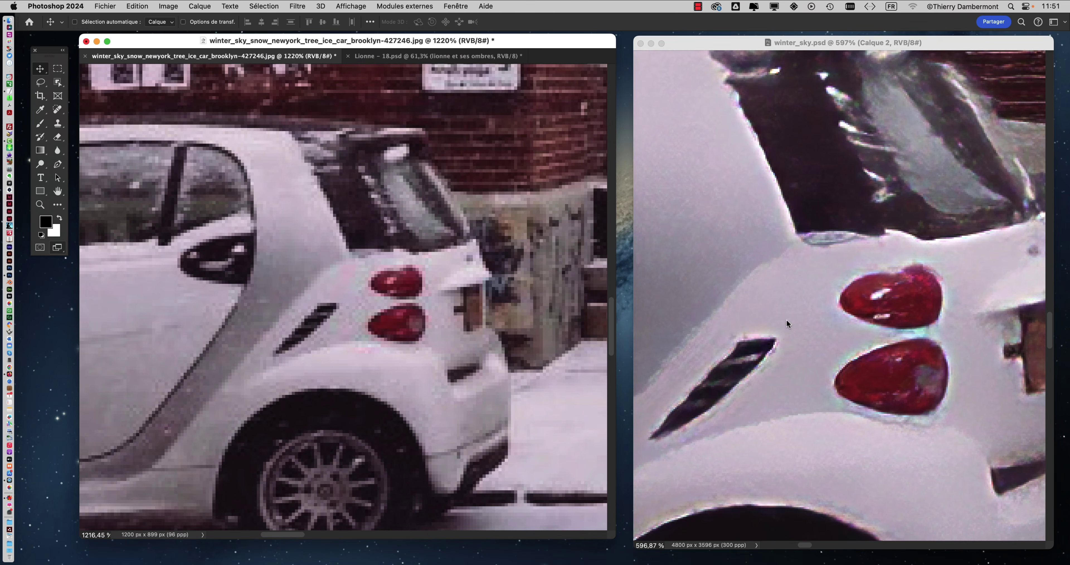
# - Move the winter_sky.psd window over the original photo and enlarge it to show more of the street
pyautogui.scroll(-8, 787, 319)
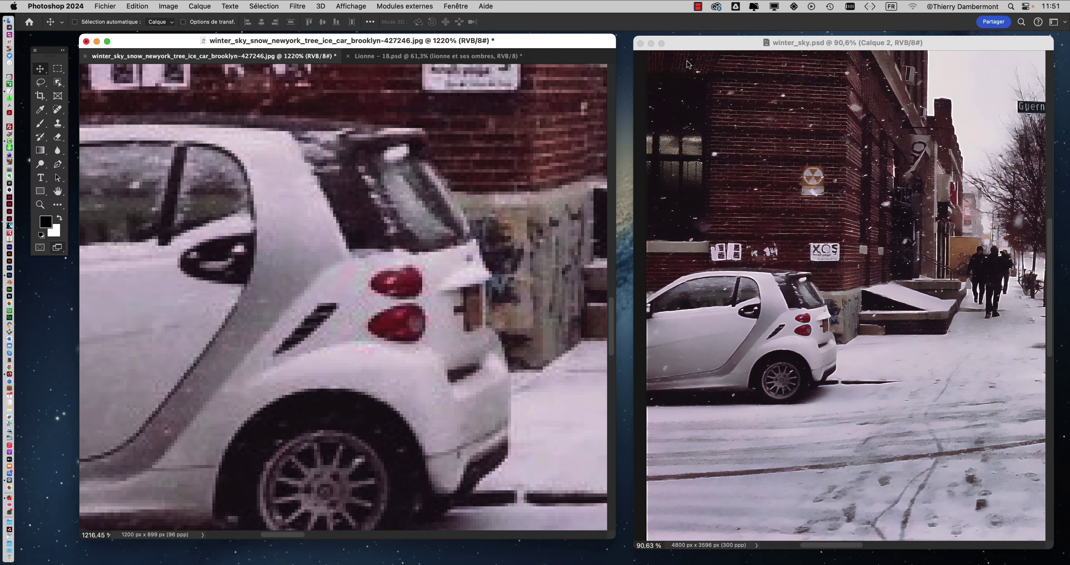
pyautogui.moveTo(695, 48); pyautogui.dragTo(324, 49)
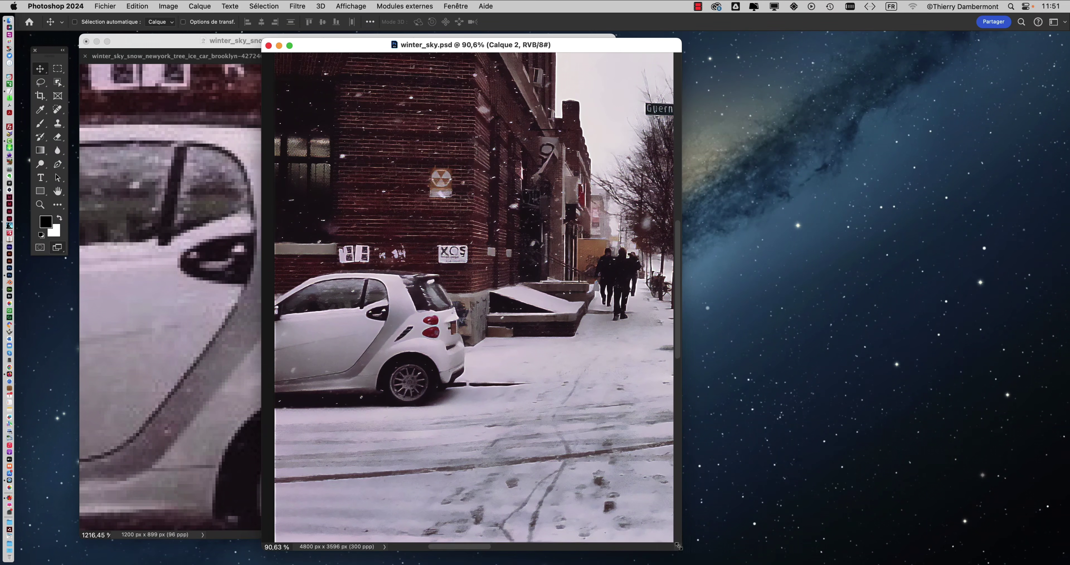
pyautogui.scroll(2, 714, 333)
pyautogui.scroll(4, 714, 334)
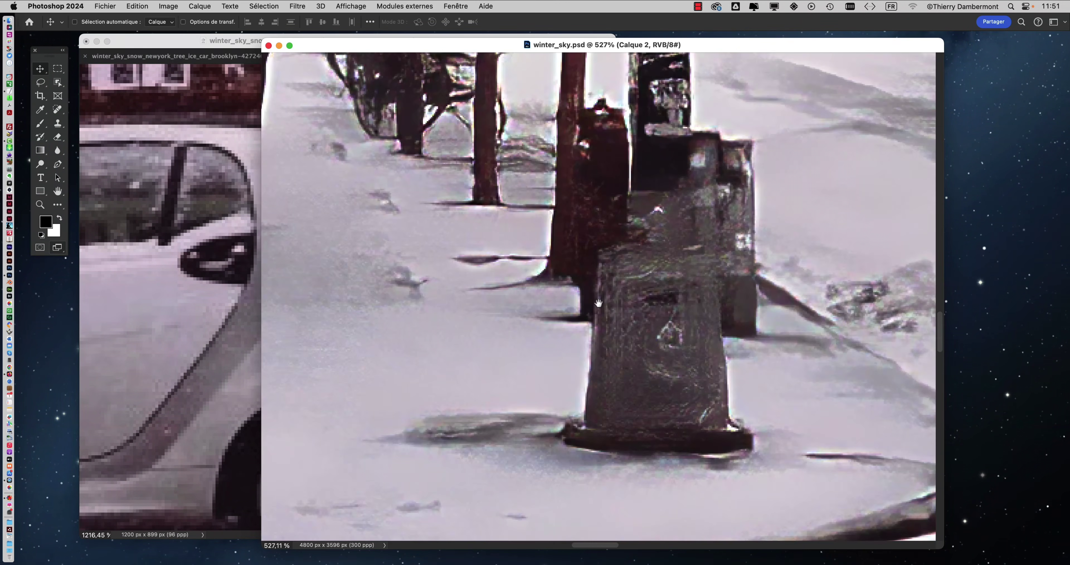
# - Examine the sign pole base, beige building, stop sign and street lamp in winter_sky.psd up close, and review the overall scene
pyautogui.scroll(10, 622, 308)
pyautogui.scroll(10, 633, 377)
pyautogui.hscroll(10, 622, 462)
pyautogui.hscroll(10, 541, 389)
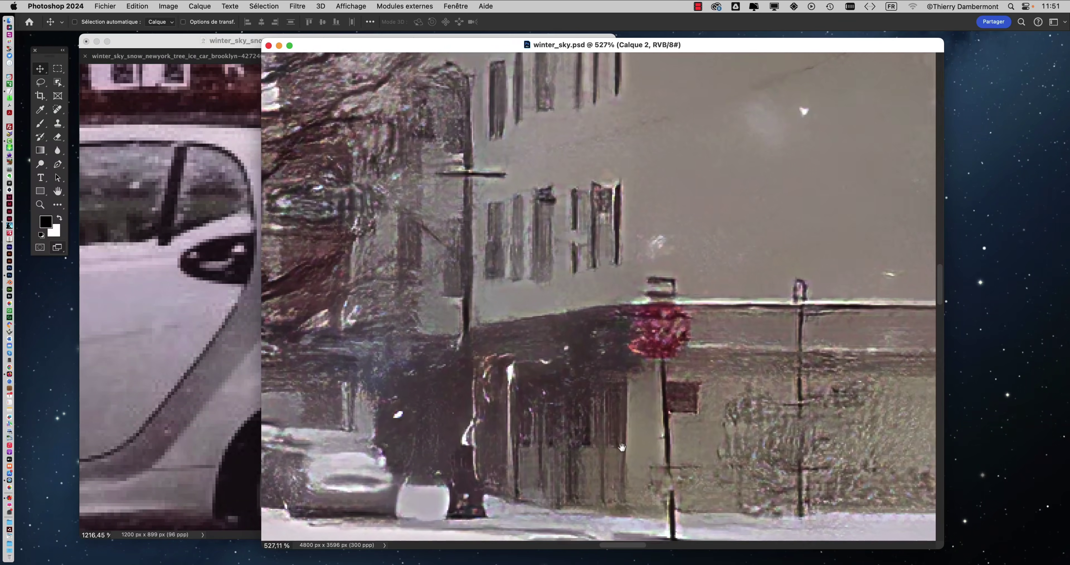
pyautogui.scroll(10, 622, 449)
pyautogui.hscroll(8, 622, 449)
pyautogui.scroll(8, 760, 433)
pyautogui.hscroll(8, 759, 433)
pyautogui.scroll(-2, 741, 467)
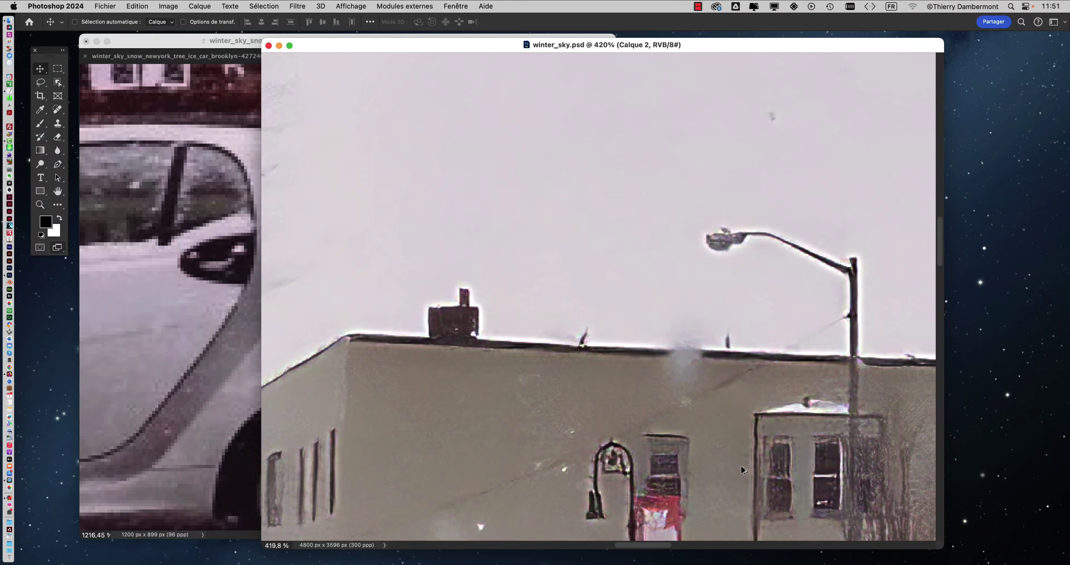
pyautogui.scroll(-5, 742, 469)
pyautogui.scroll(2, 700, 460)
pyautogui.hscroll(-3, 700, 460)
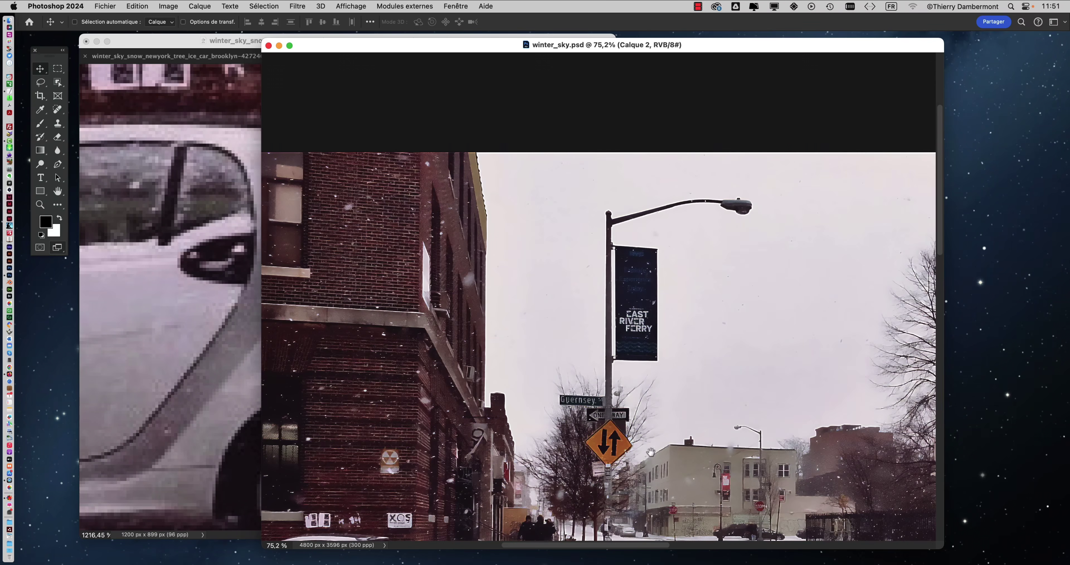
pyautogui.scroll(-4, 700, 459)
pyautogui.hscroll(-4, 700, 460)
# - Reduce the magnification of winter_sky.psd and move its window clear of the original photo
pyautogui.click(101, 6)
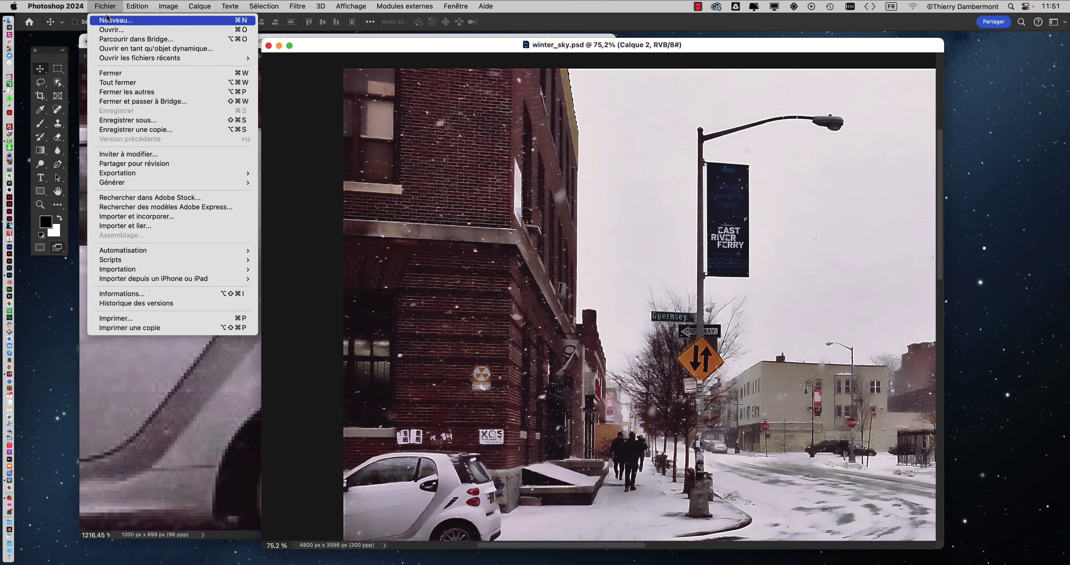
pyautogui.click(510, 172)
pyautogui.scroll(-3, 552, 237)
pyautogui.moveTo(443, 48); pyautogui.dragTo(692, 51)
# - Bring the lioness document Lionne - 18.psd to the front, with the winter_sky.psd window shifted behind it
pyautogui.click(194, 57)
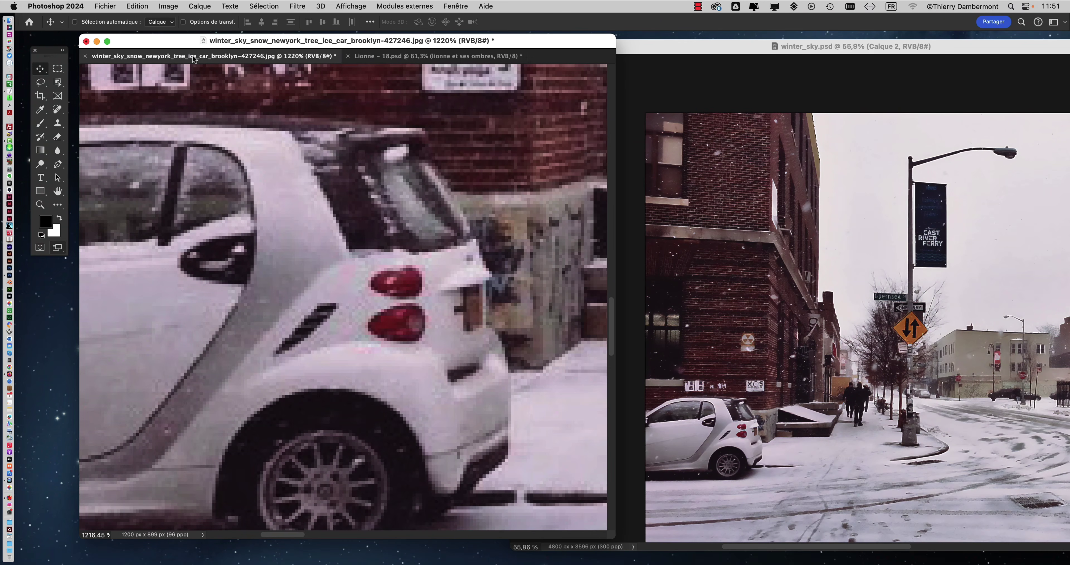
pyautogui.click(408, 55)
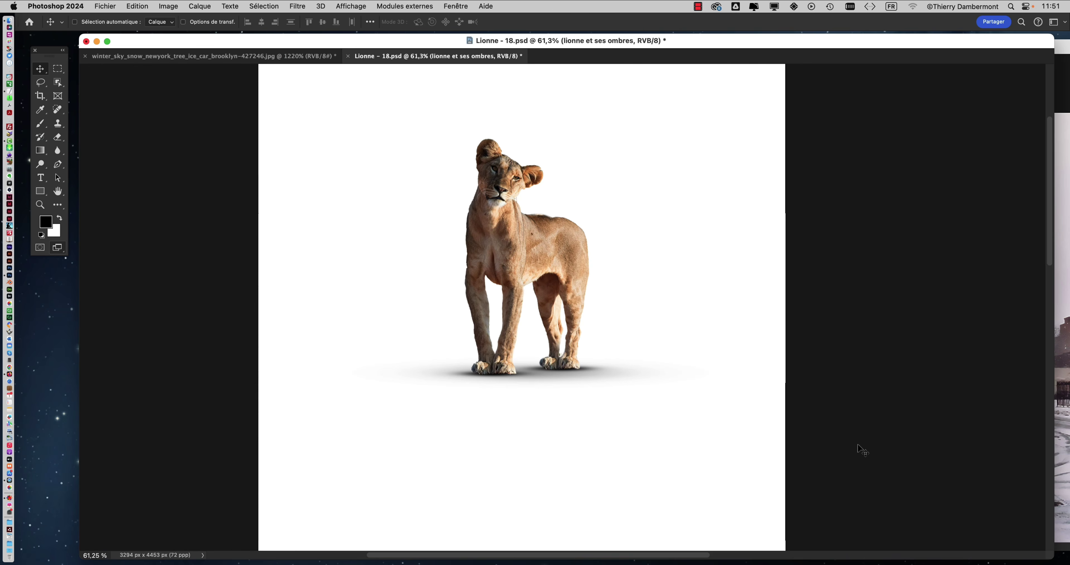
pyautogui.click(1060, 409)
pyautogui.moveTo(582, 57); pyautogui.dragTo(441, 59)
pyautogui.click(432, 56)
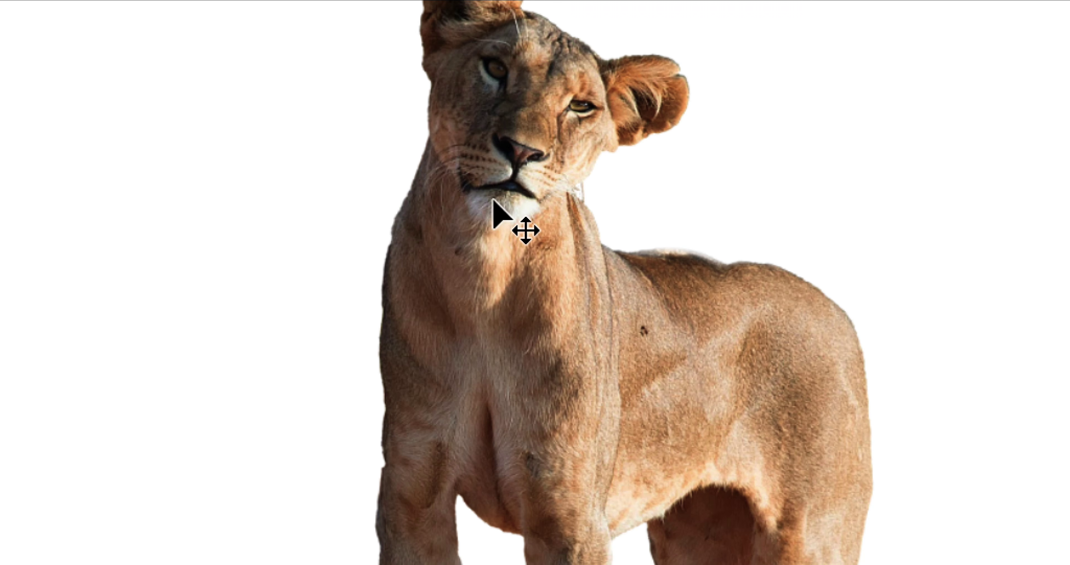
# - Copy the lioness group with its shadows from Lionne - 18.psd into winter_sky.psd and place it on the snowy crossing
pyautogui.moveTo(493, 198); pyautogui.dragTo(445, 19)
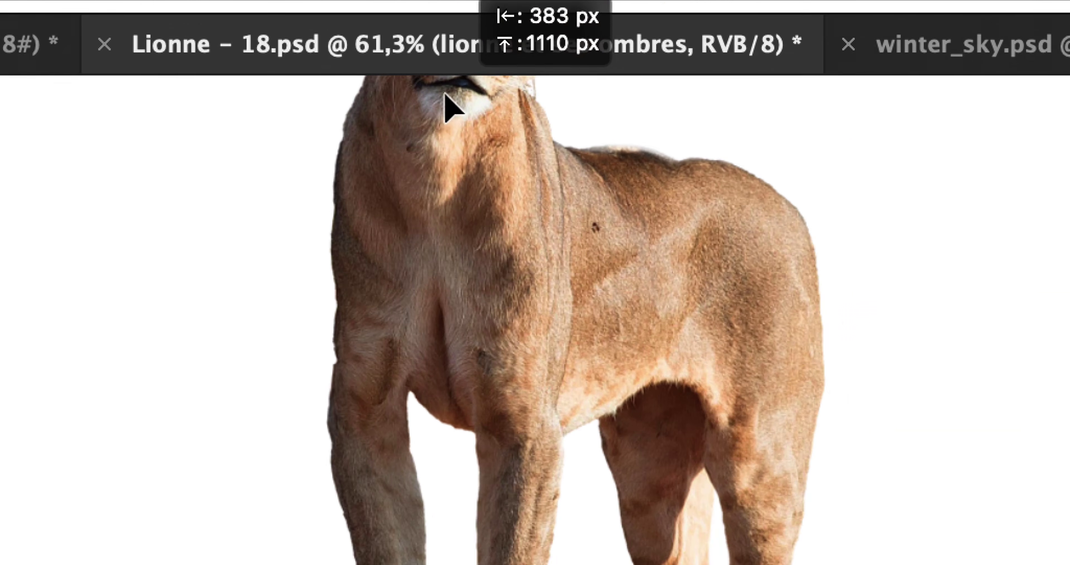
pyautogui.moveTo(445, 94); pyautogui.dragTo(533, 564)
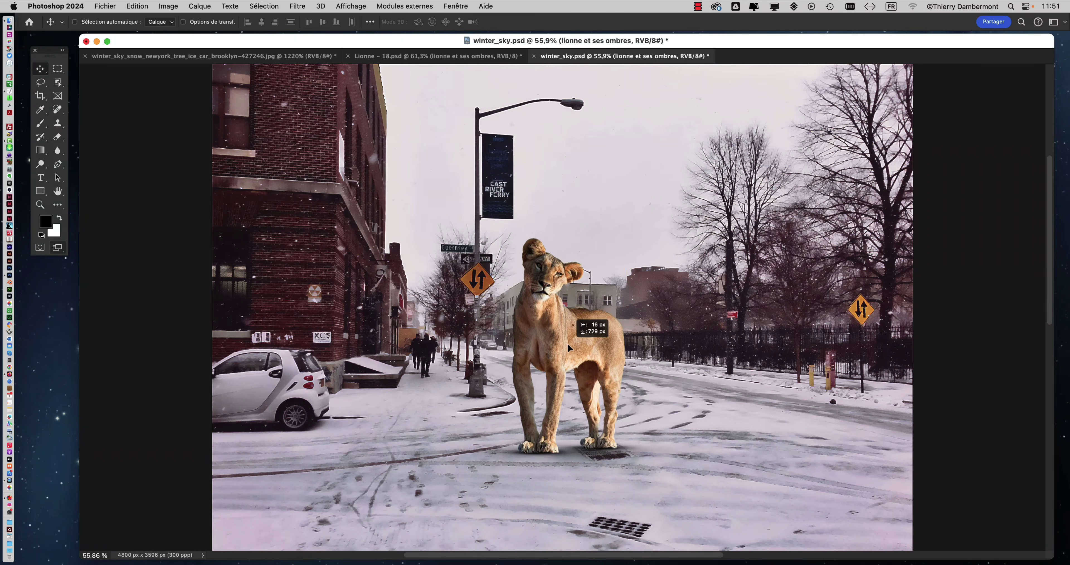
pyautogui.moveTo(568, 346)
pyautogui.mouseDown()
pyautogui.moveTo(612, 352)
pyautogui.moveTo(563, 358)
pyautogui.mouseUp()
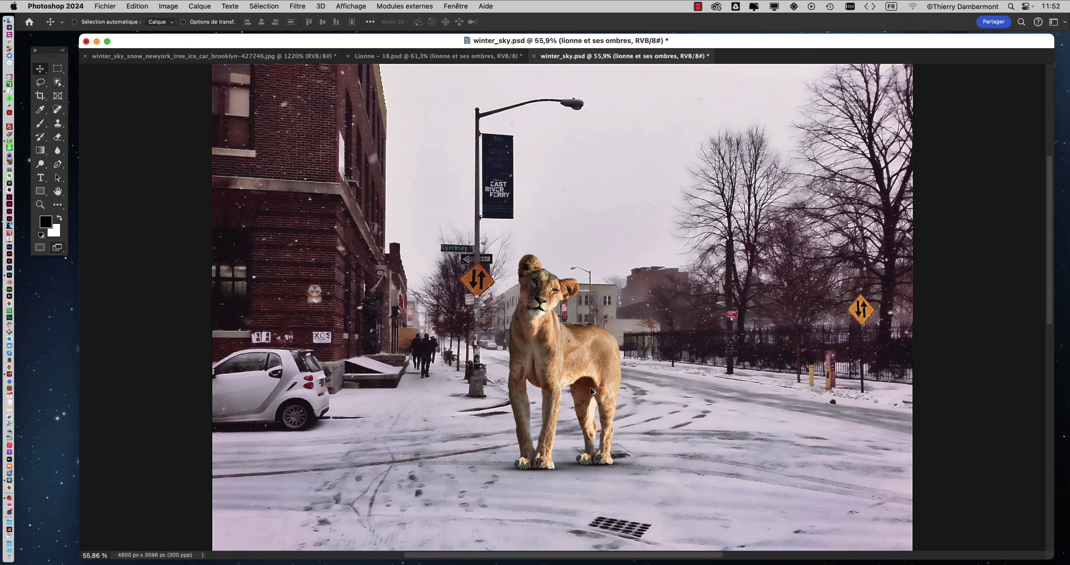
pyautogui.scroll(2, 628, 394)
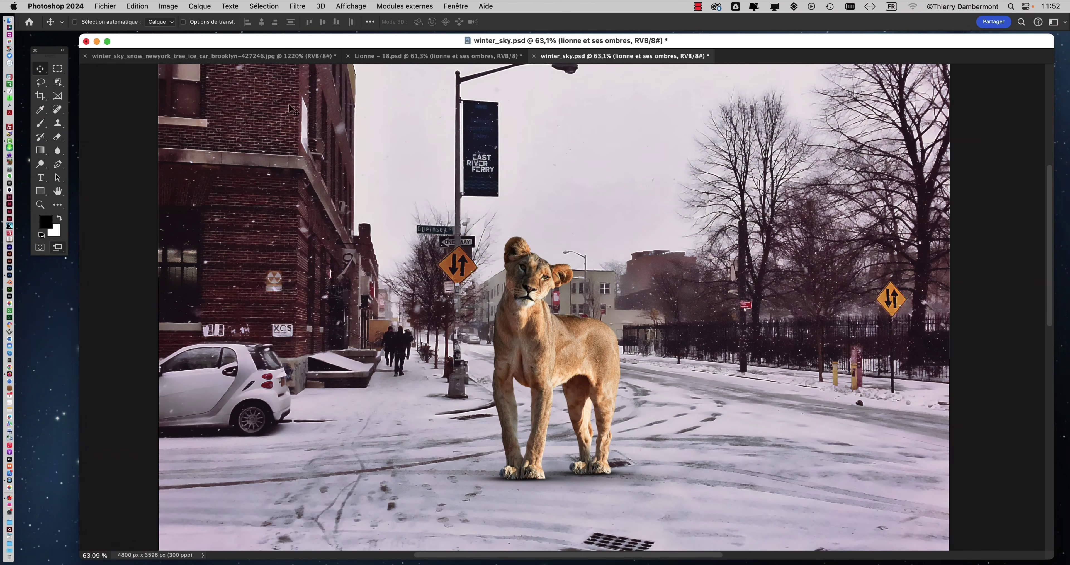
# - Save the composite as a new Photoshop file named winter_sky-02.psd in the PHOTOSHOP folder
pyautogui.click(105, 6)
pyautogui.click(125, 119)
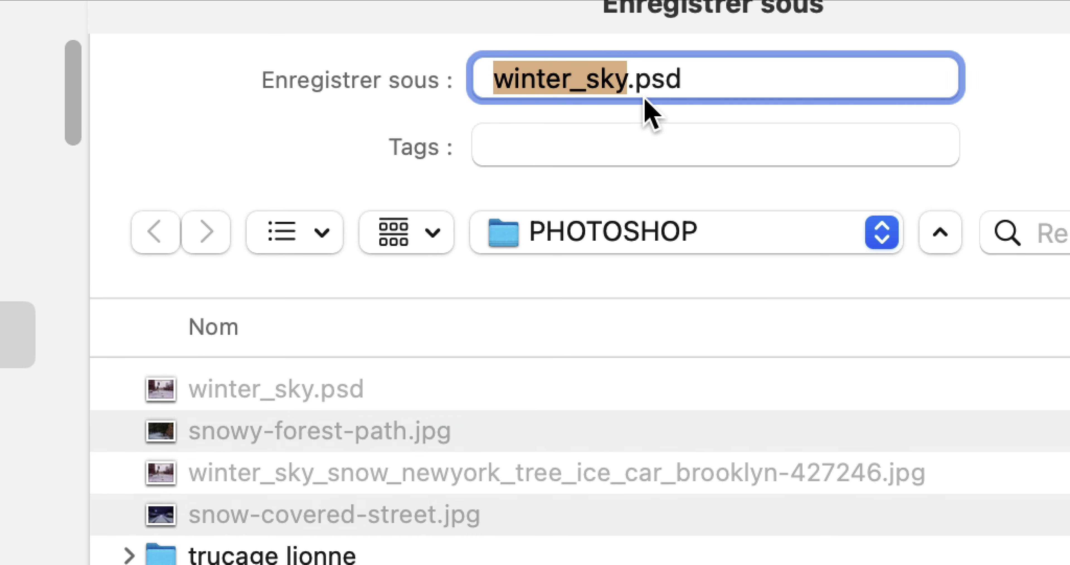
pyautogui.click(627, 95)
pyautogui.write('-02')
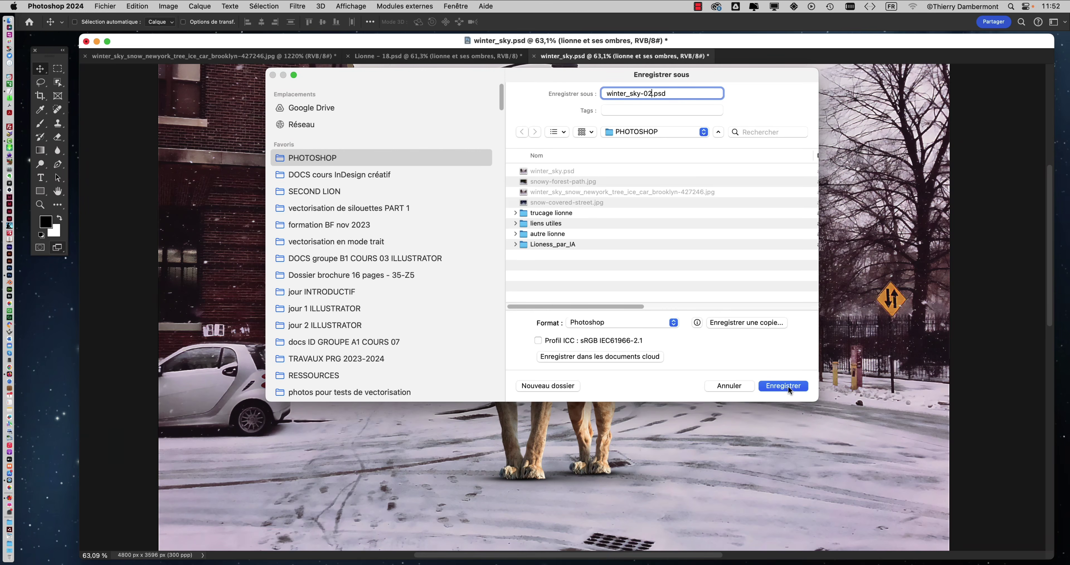
pyautogui.click(784, 385)
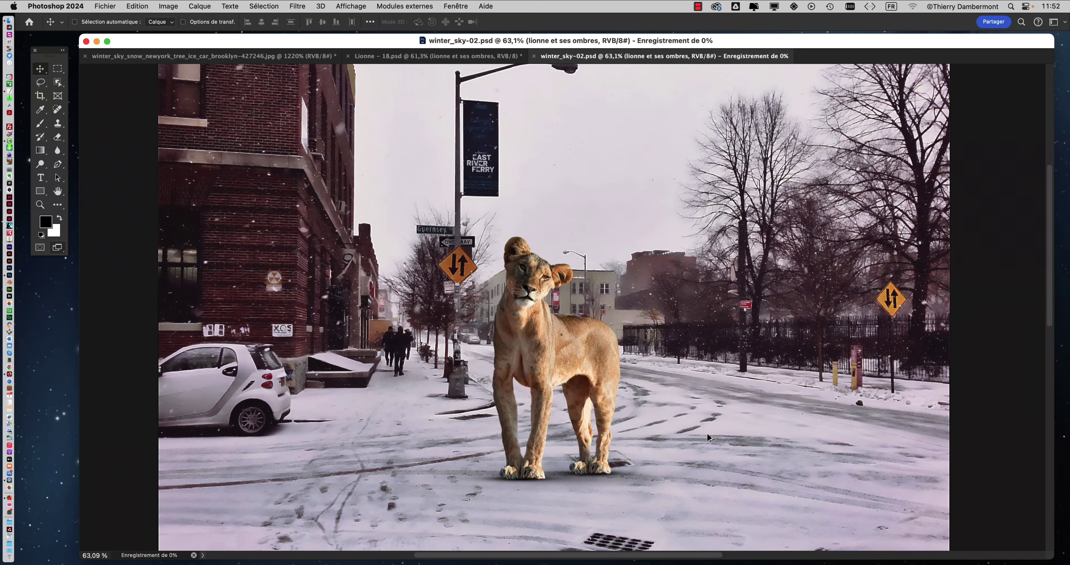
# - Show the whole winter_sky-02.psd composite, check its dimensions and resolution in Image Size, and leave them as they are
pyautogui.press('super+0')
pyautogui.moveTo(619, 395); pyautogui.dragTo(525, 361)
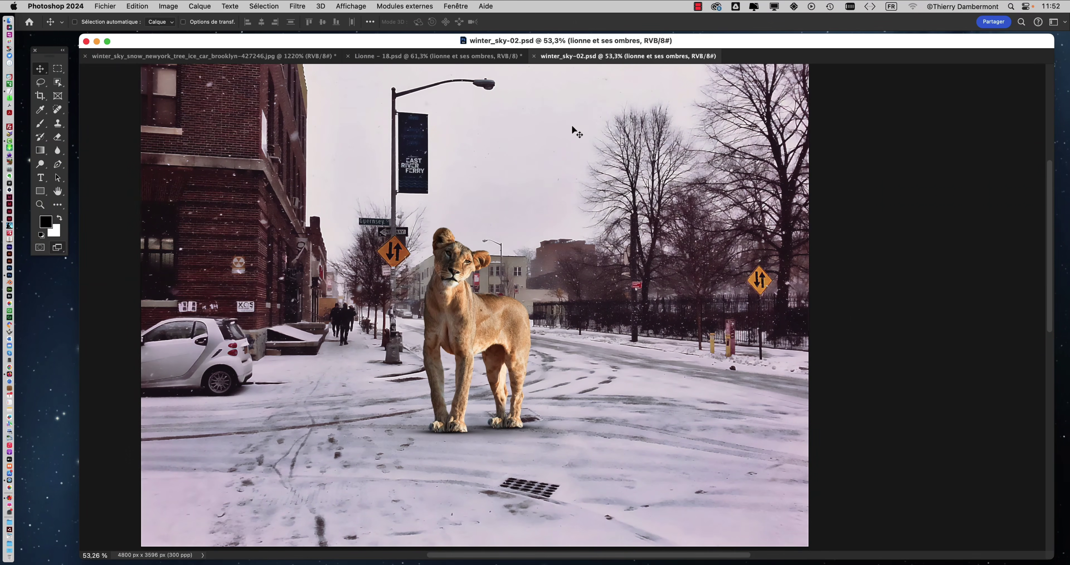
pyautogui.moveTo(215, 44); pyautogui.dragTo(189, 41)
pyautogui.click(168, 6)
pyautogui.click(179, 82)
pyautogui.moveTo(616, 204); pyautogui.dragTo(849, 183)
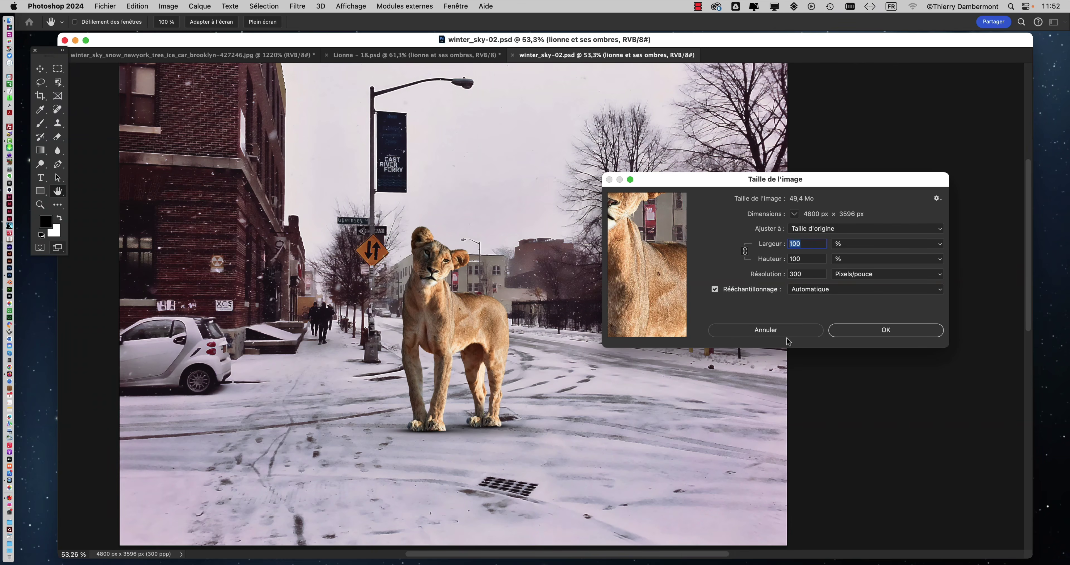
pyautogui.click(785, 336)
# - Enlarge the original Brooklyn street photo's window and check the photo's dimensions and resolution in Image Size without altering them
pyautogui.click(104, 55)
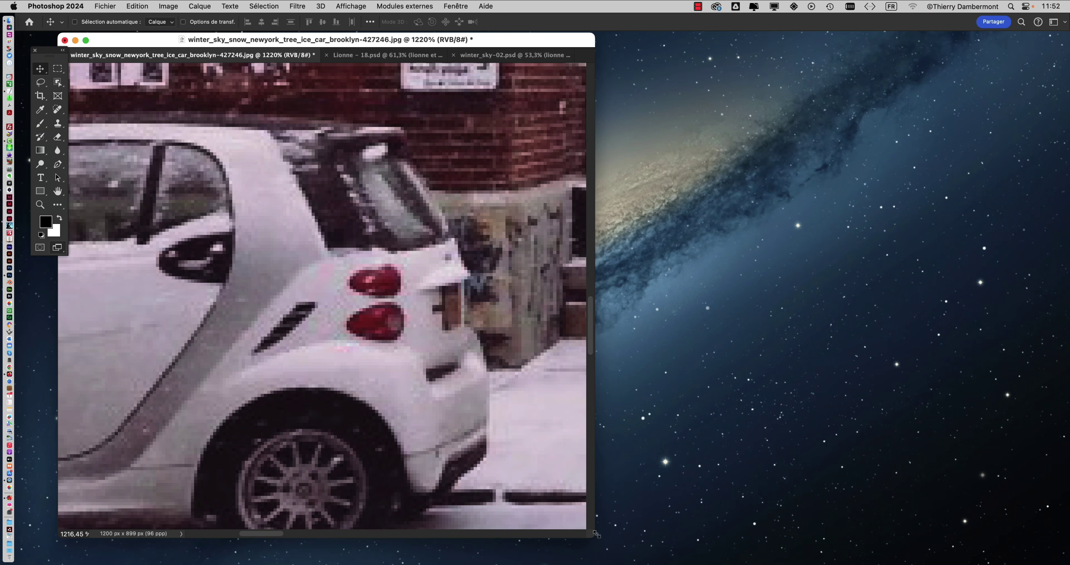
pyautogui.moveTo(593, 534); pyautogui.dragTo(1066, 562)
pyautogui.press('super+0')
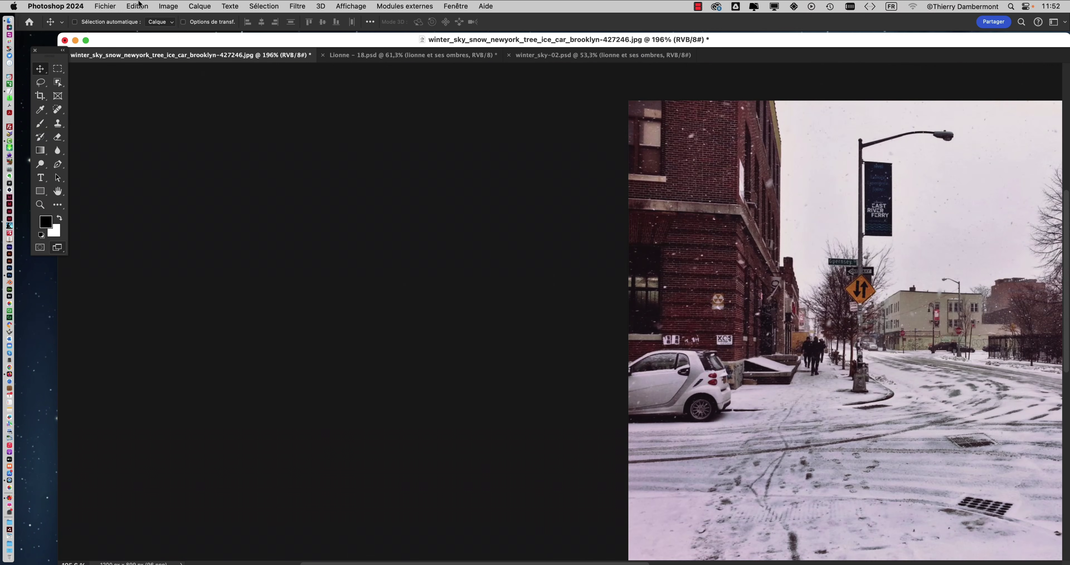
pyautogui.click(168, 5)
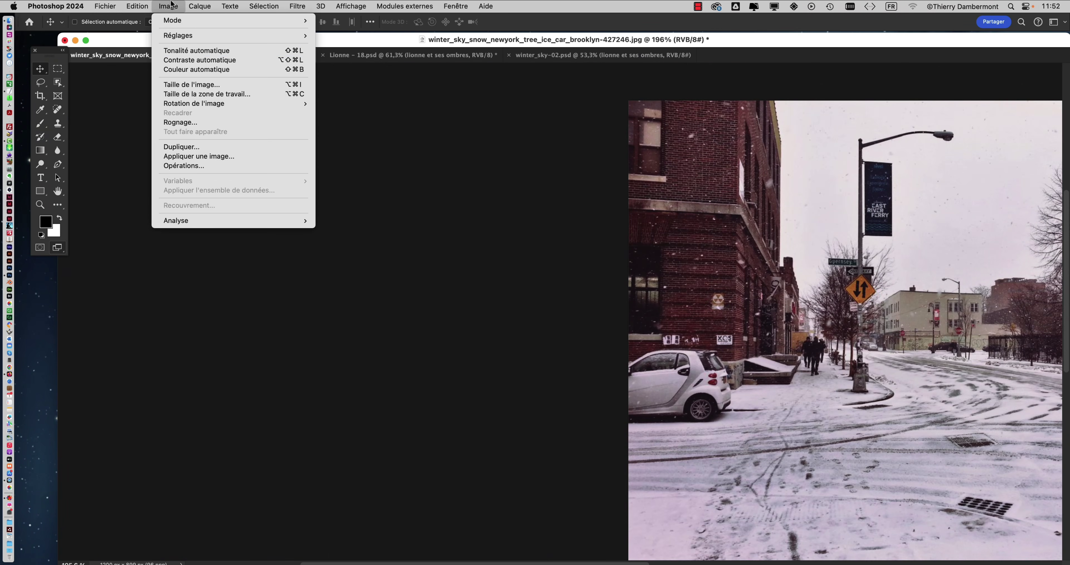
pyautogui.click(187, 84)
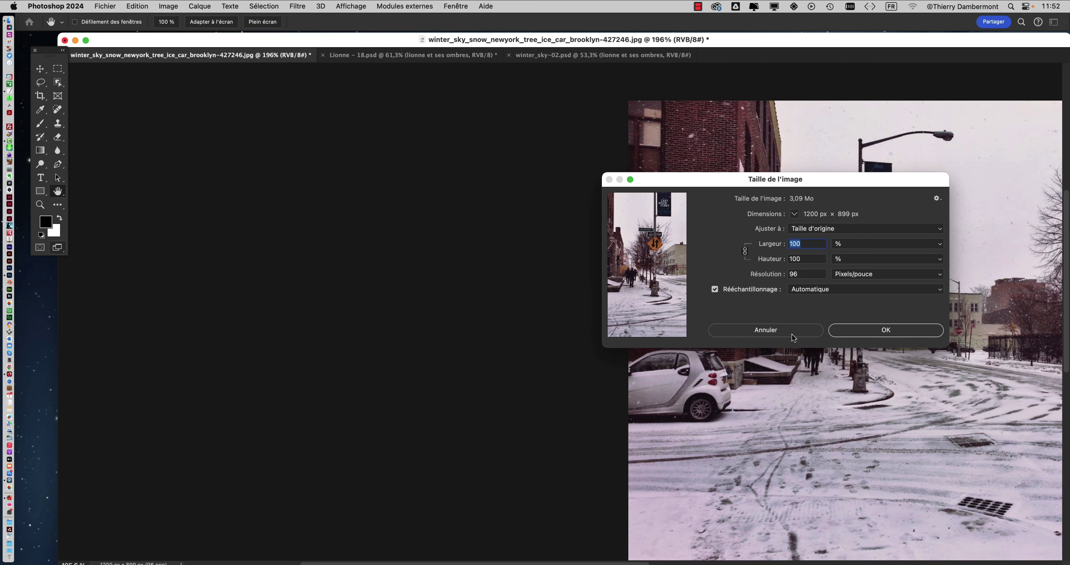
pyautogui.click(793, 330)
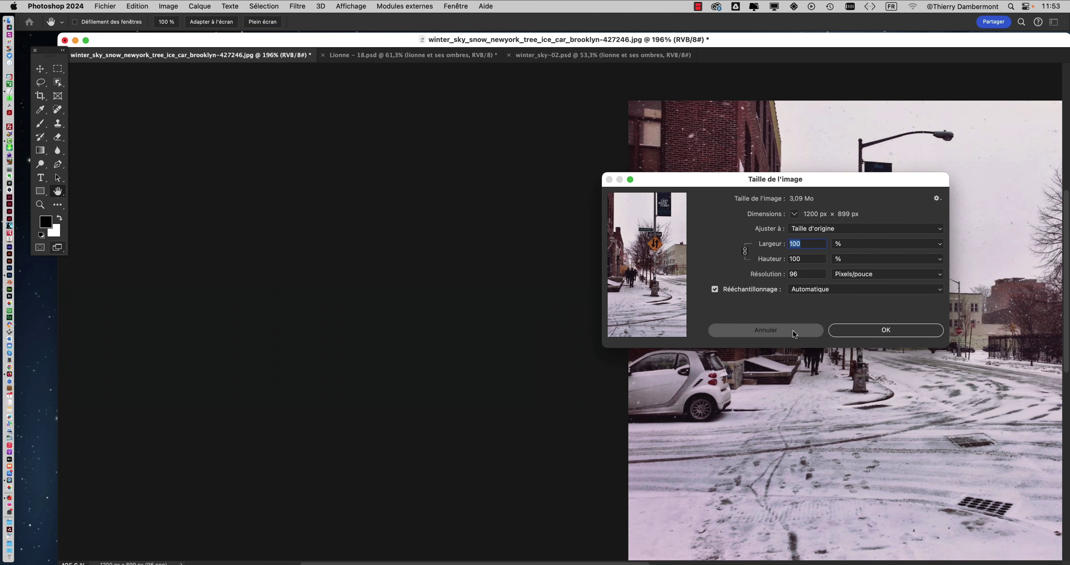
pyautogui.moveTo(726, 305); pyautogui.dragTo(351, 293)
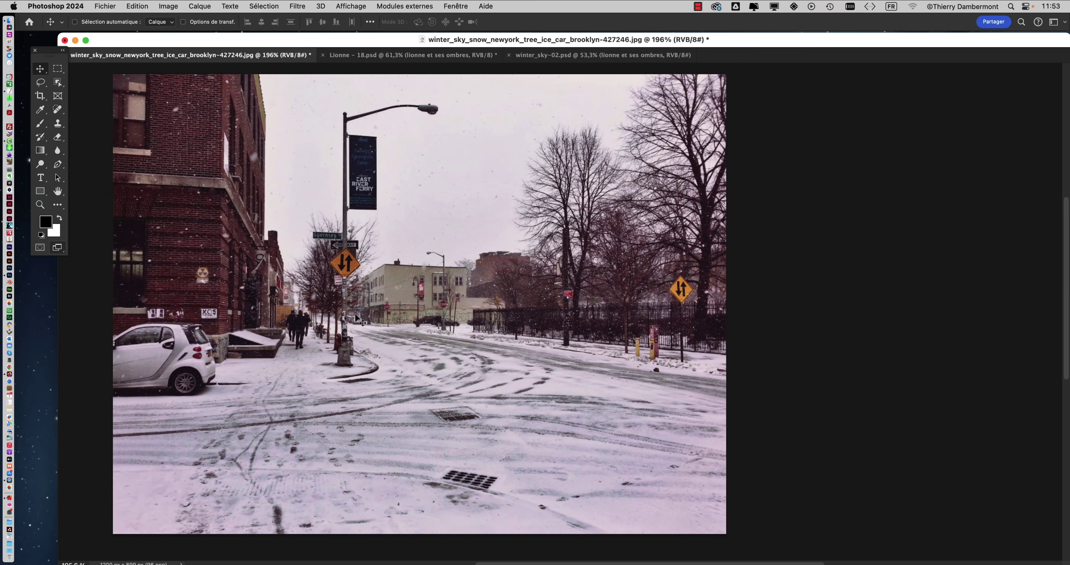
# - Return to winter_sky-02.psd and review the full lioness composite at a reduced magnification
pyautogui.click(557, 55)
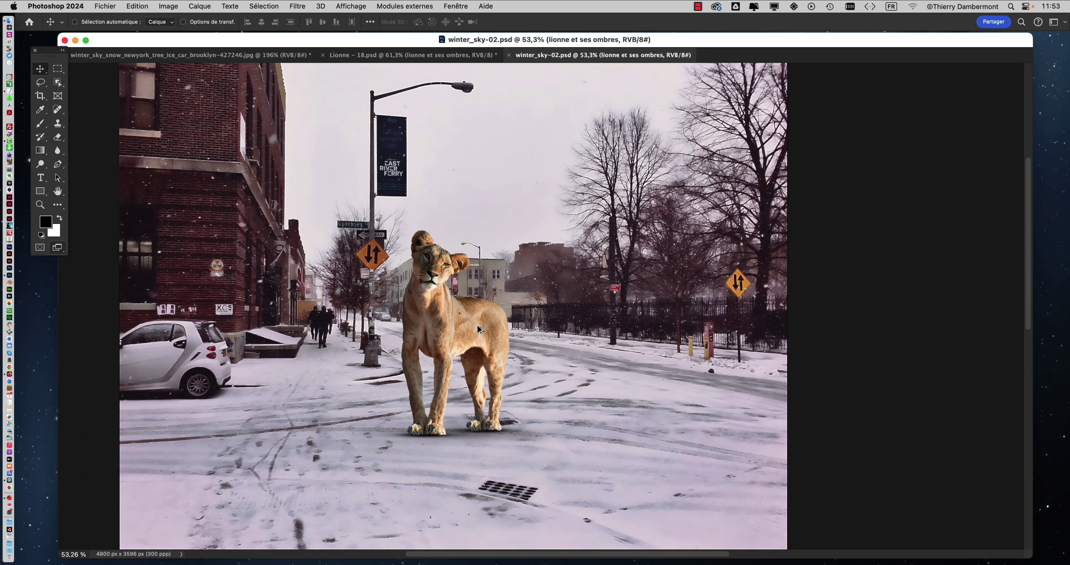
pyautogui.scroll(-3, 478, 327)
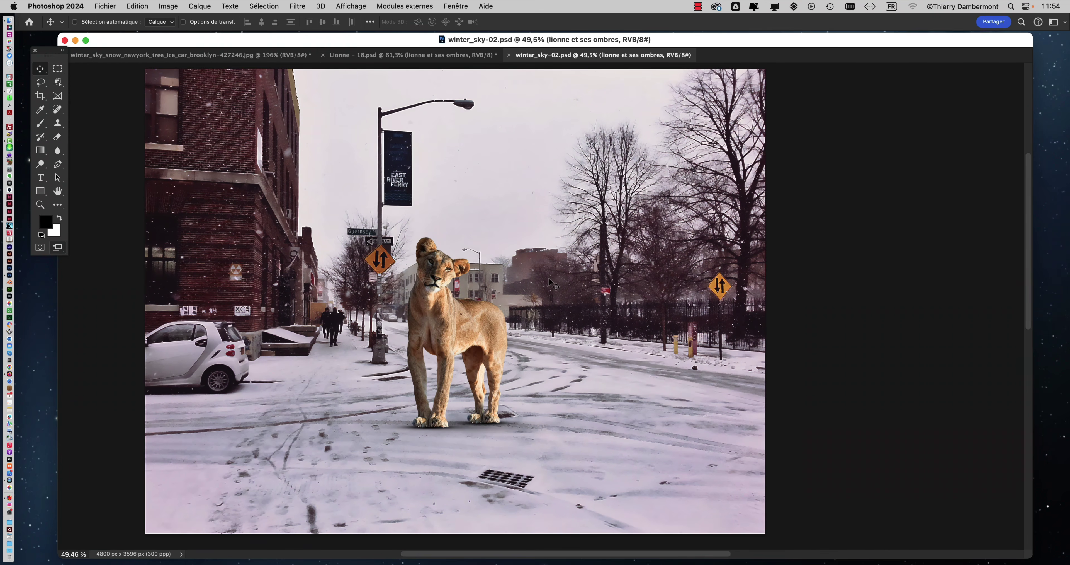
pyautogui.press('super+Tab')
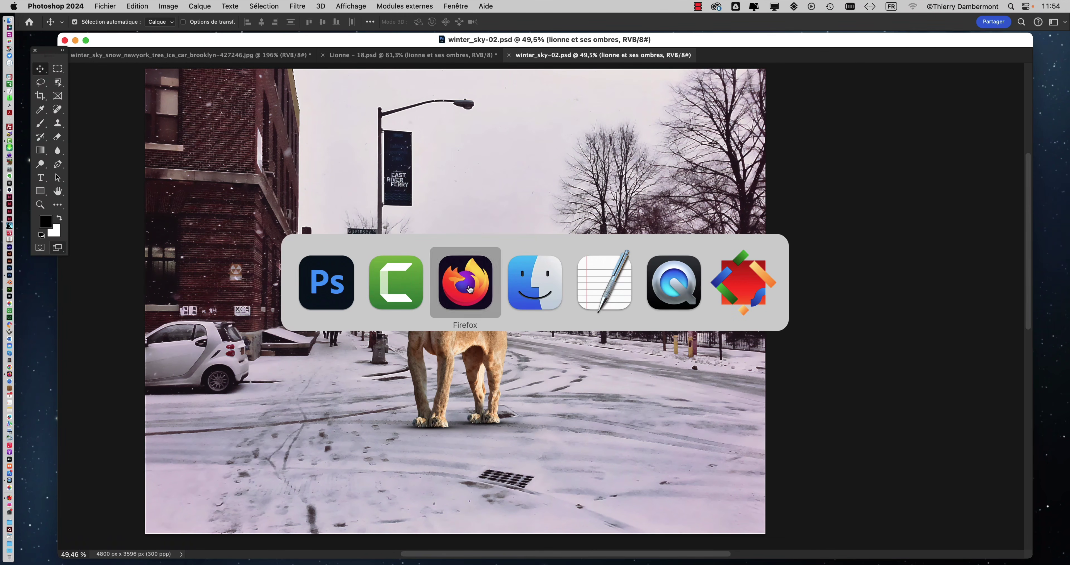
pyautogui.click(321, 282)
# - Preview the street photos in the PHOTOSHOP folder, open snow-covered-street.jpg and enlarge its window
pyautogui.click(105, 6)
pyautogui.click(105, 30)
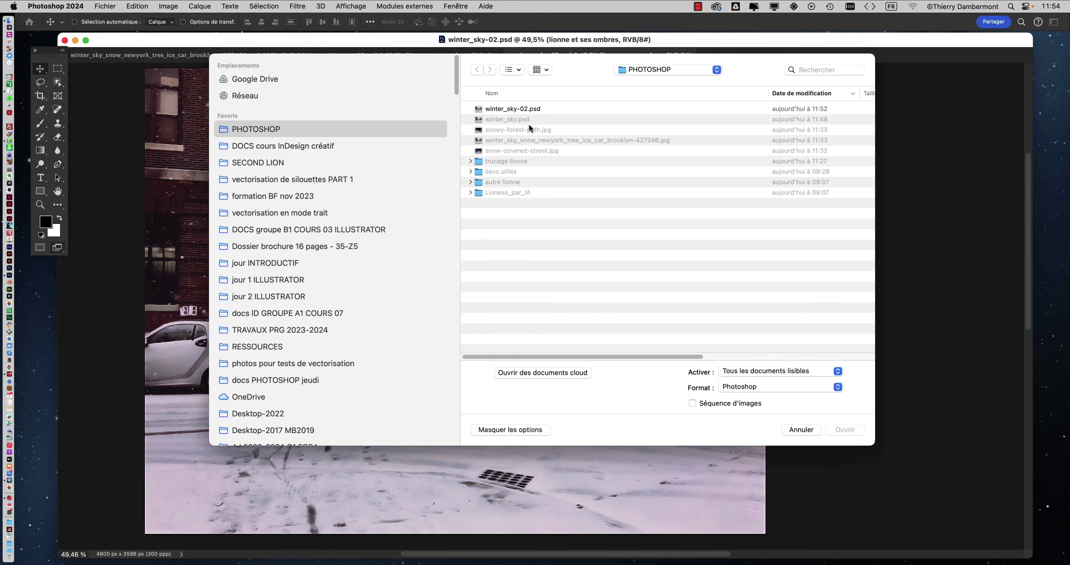
pyautogui.click(530, 132)
pyautogui.click(520, 121)
pyautogui.click(519, 130)
pyautogui.click(519, 139)
pyautogui.press('space')
pyautogui.press('space')
pyautogui.click(519, 150)
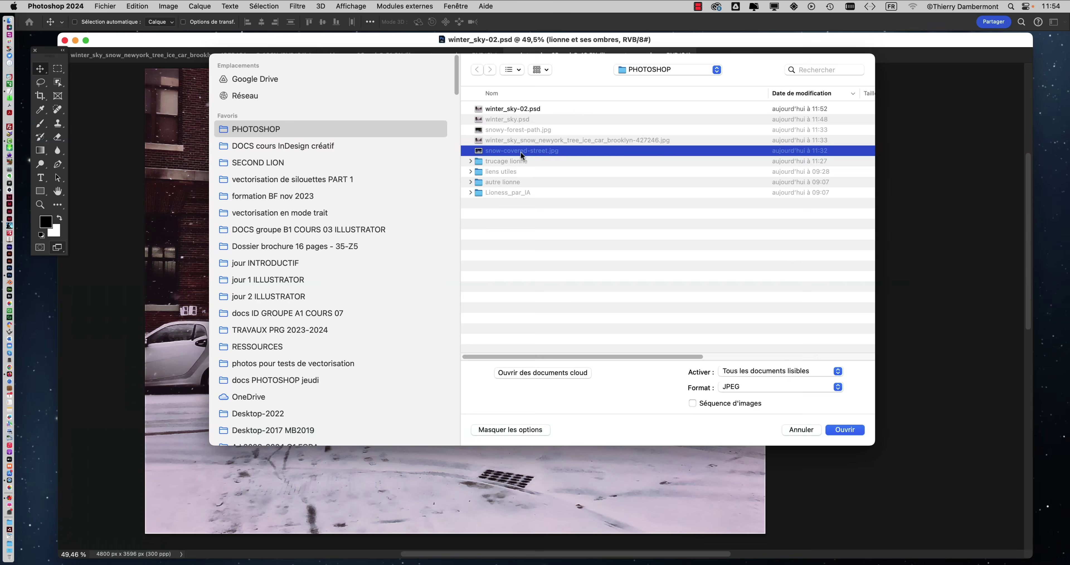
pyautogui.press('space')
pyautogui.press('space')
pyautogui.click(849, 429)
pyautogui.moveTo(579, 408); pyautogui.dragTo(669, 529)
# - Look through the open documents and examine the lioness and her ground shadow in Lionne - 18.psd
pyautogui.click(406, 56)
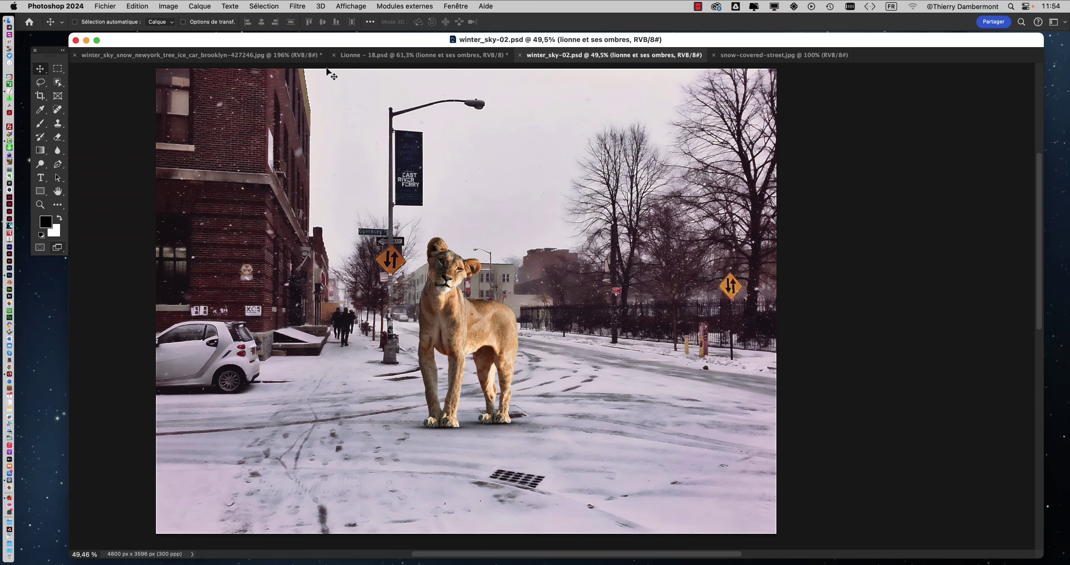
pyautogui.click(156, 57)
pyautogui.click(408, 59)
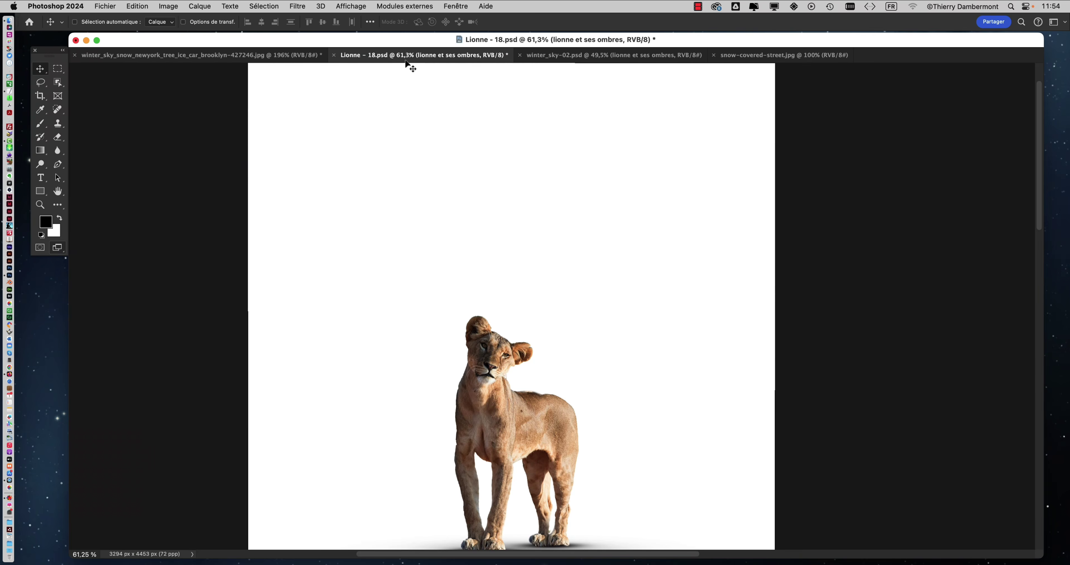
pyautogui.hscroll(5, 568, 266)
pyautogui.scroll(-8, 429, 149)
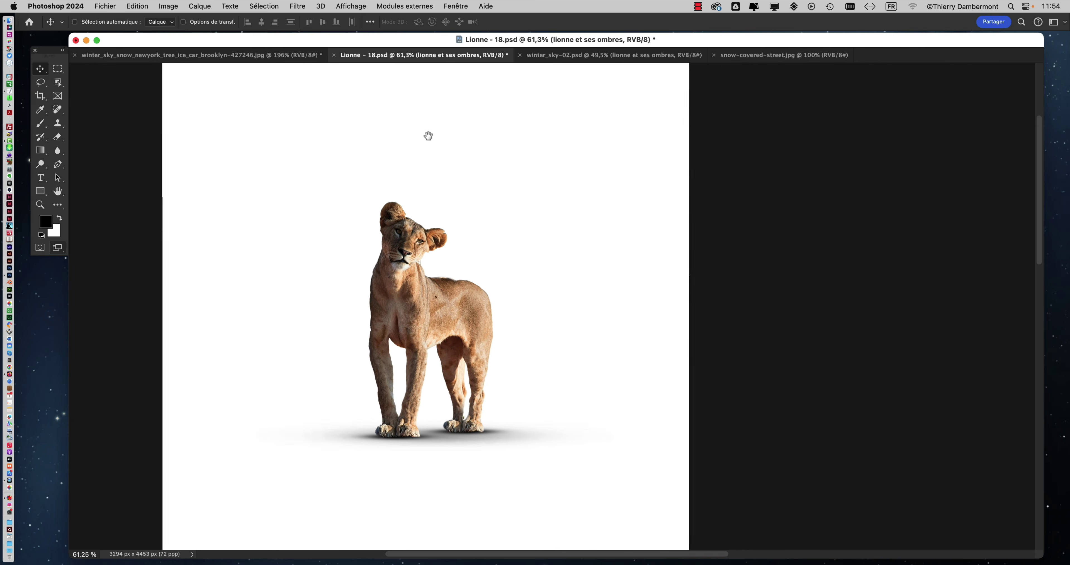
# - Copy the "lionne et ses ombres" layer group from winter_sky-02.psd into snow-covered-street.jpg
pyautogui.click(575, 56)
pyautogui.click(456, 6)
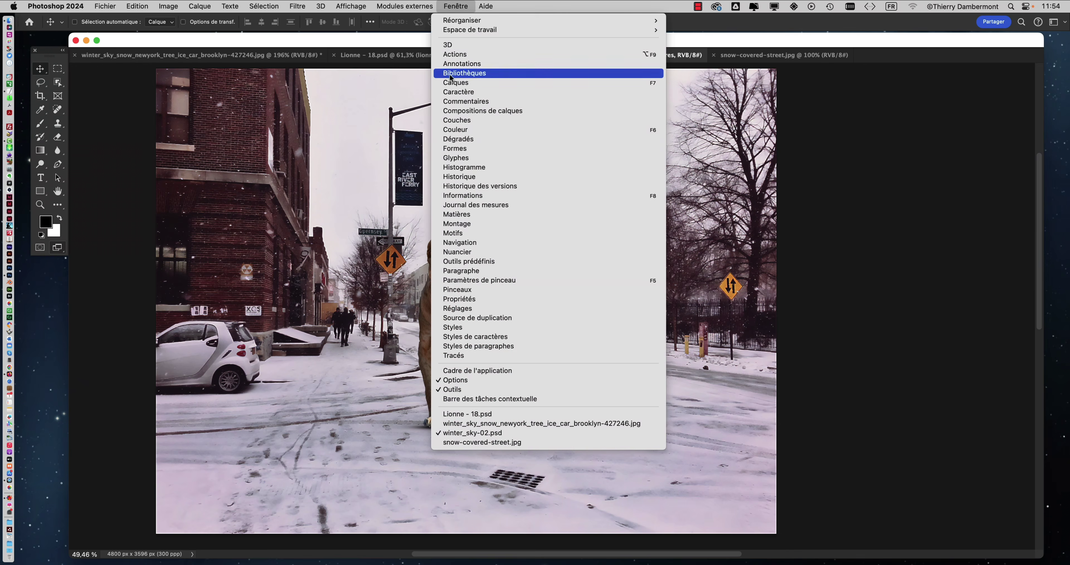
pyautogui.click(460, 82)
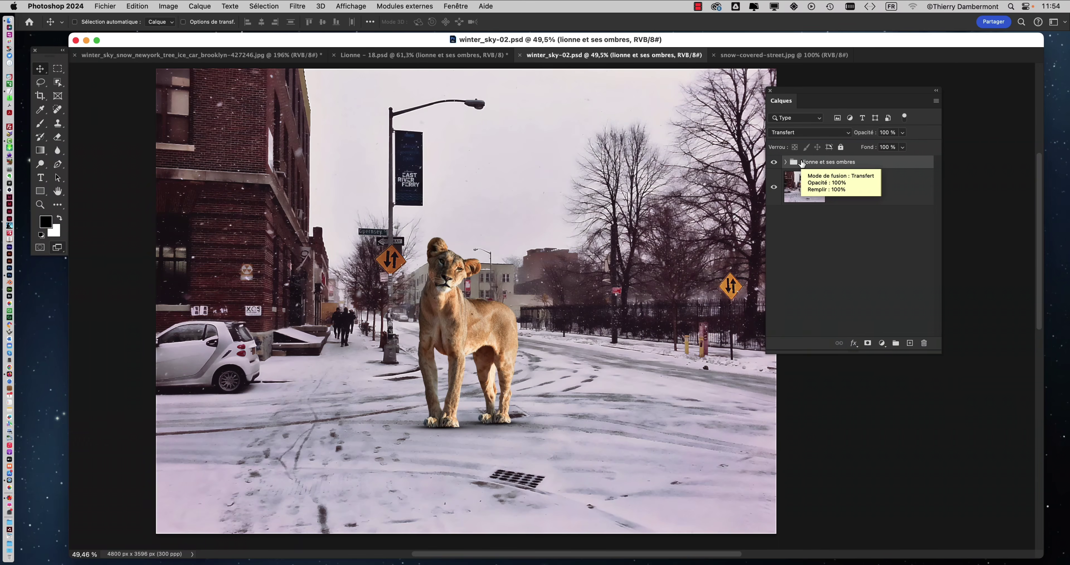
pyautogui.moveTo(801, 163); pyautogui.dragTo(344, 288)
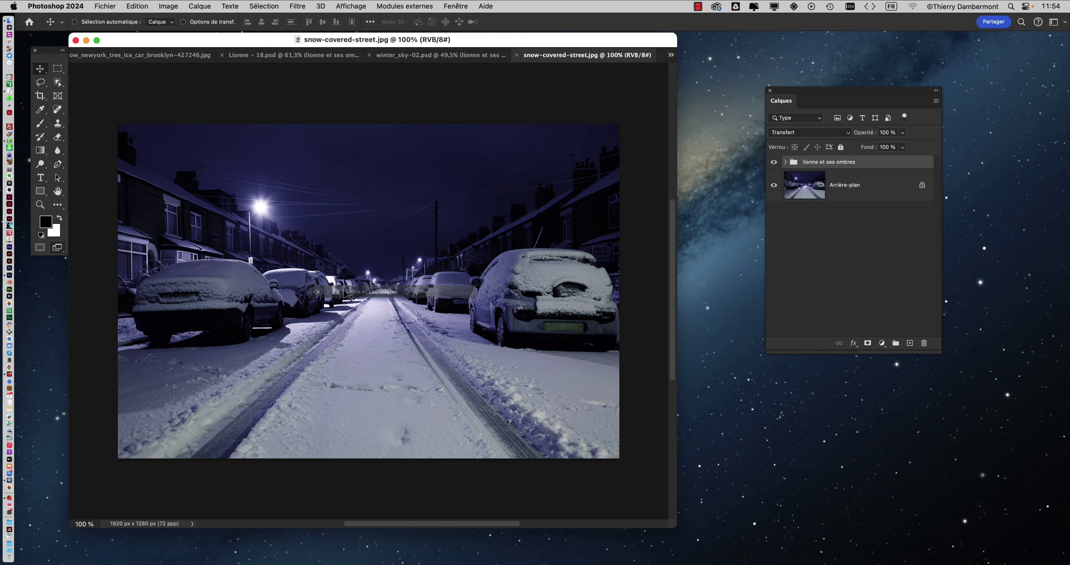
# - Enlarge the snow-covered-street.jpg window and move the Layers panel clear of the night street image
pyautogui.scroll(-5, 360, 289)
pyautogui.moveTo(673, 520); pyautogui.dragTo(885, 556)
pyautogui.scroll(4, 469, 322)
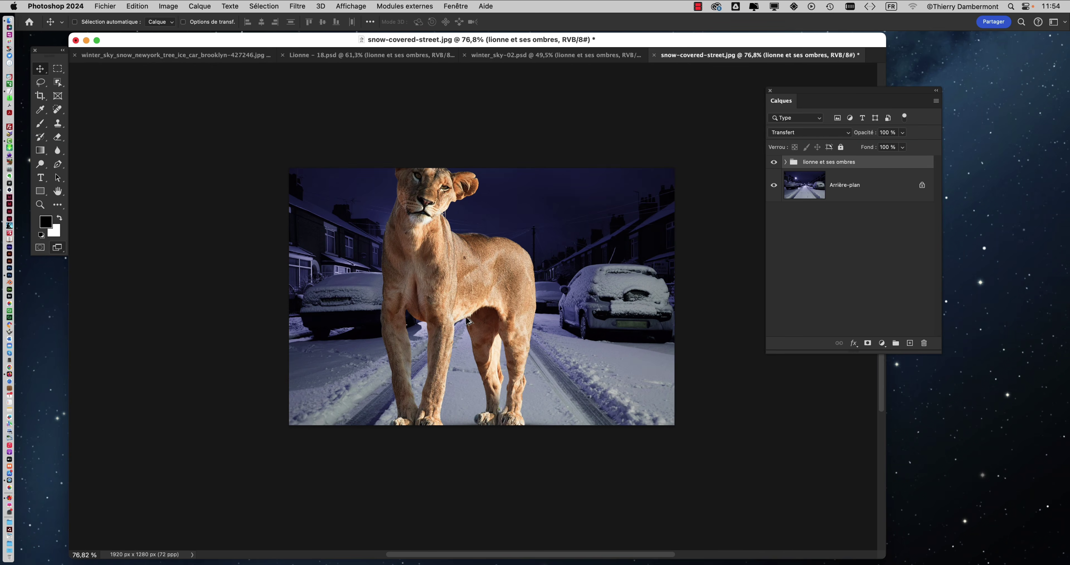
pyautogui.moveTo(780, 93); pyautogui.dragTo(880, 97)
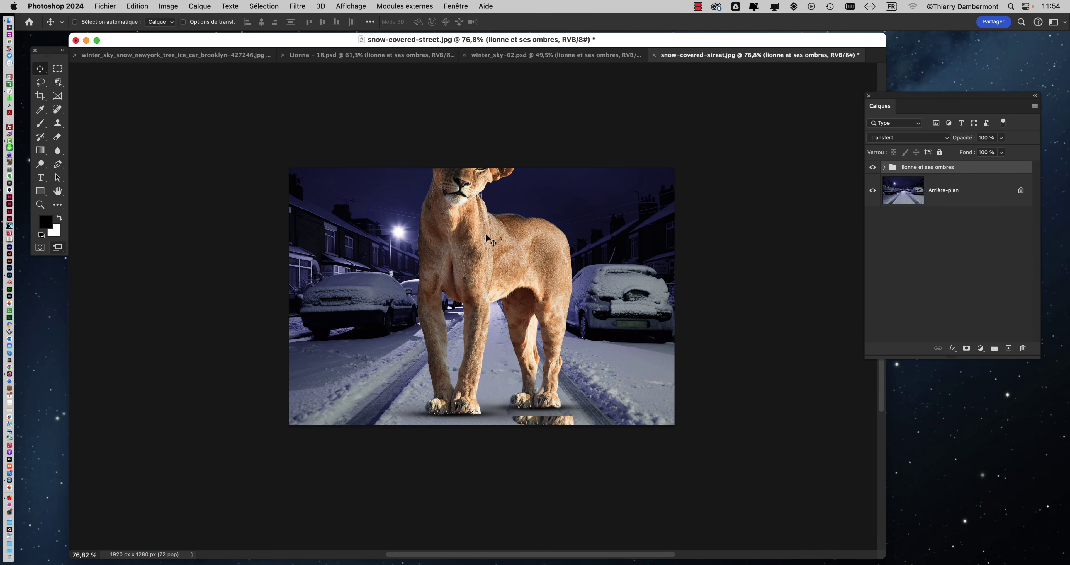
# - Scale the "lionne et ses ombres" group proportionally to about 31% and stand the lioness on the snowy road between the parked cars
pyautogui.press('super+t')
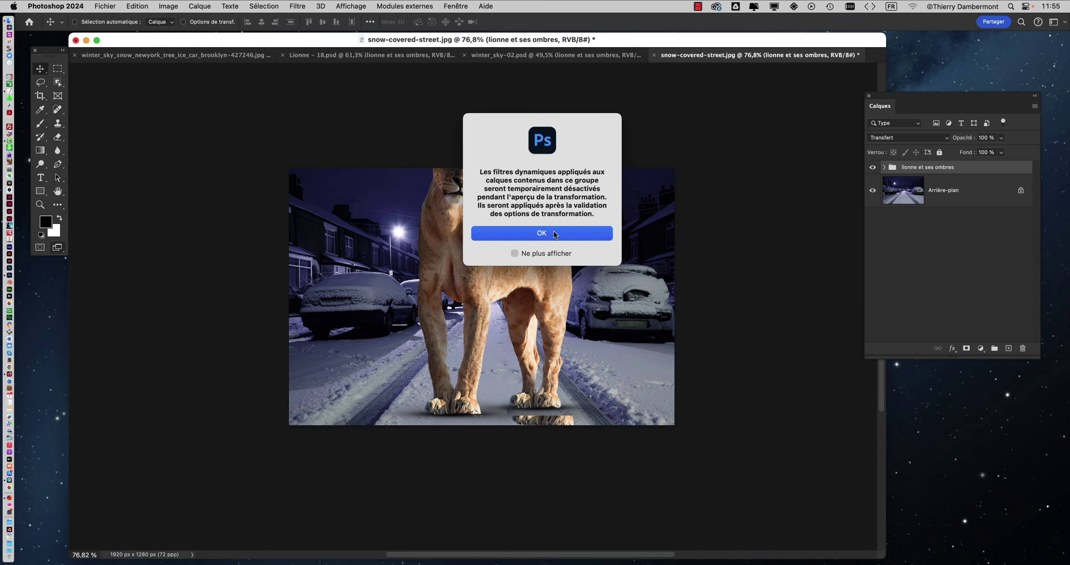
pyautogui.click(555, 235)
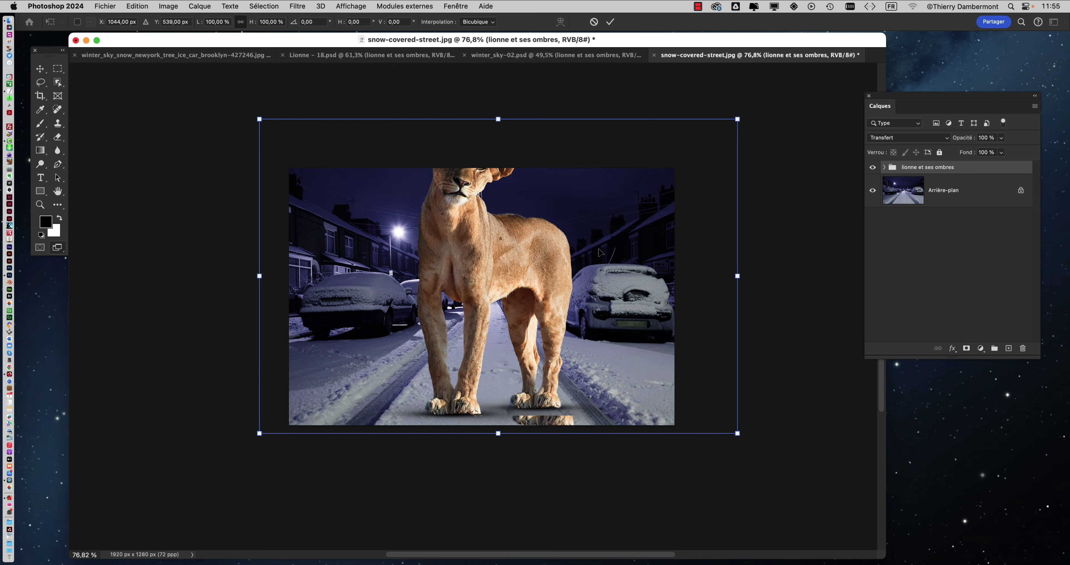
pyautogui.moveTo(733, 123); pyautogui.dragTo(589, 219)
pyautogui.moveTo(523, 280); pyautogui.dragTo(497, 308)
pyautogui.moveTo(563, 246); pyautogui.dragTo(542, 266)
pyautogui.moveTo(482, 303)
pyautogui.mouseDown()
pyautogui.moveTo(504, 332)
pyautogui.moveTo(481, 317)
pyautogui.mouseUp()
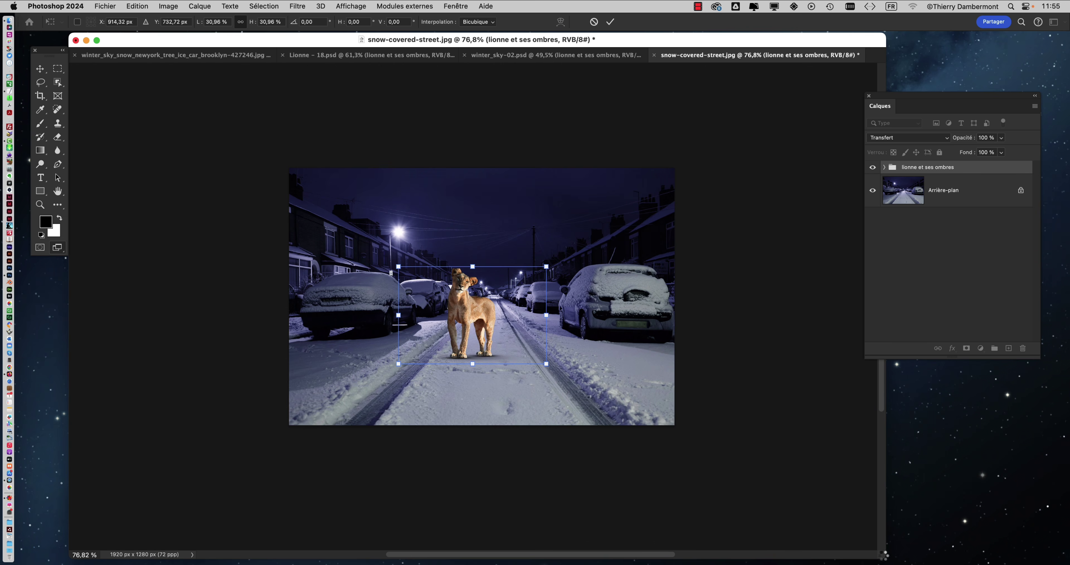
pyautogui.press('Return')
# - Shift the scaled lioness slightly to the right within the snowy lane and check her placement up close
pyautogui.moveTo(473, 311); pyautogui.dragTo(492, 316)
pyautogui.scroll(5, 514, 343)
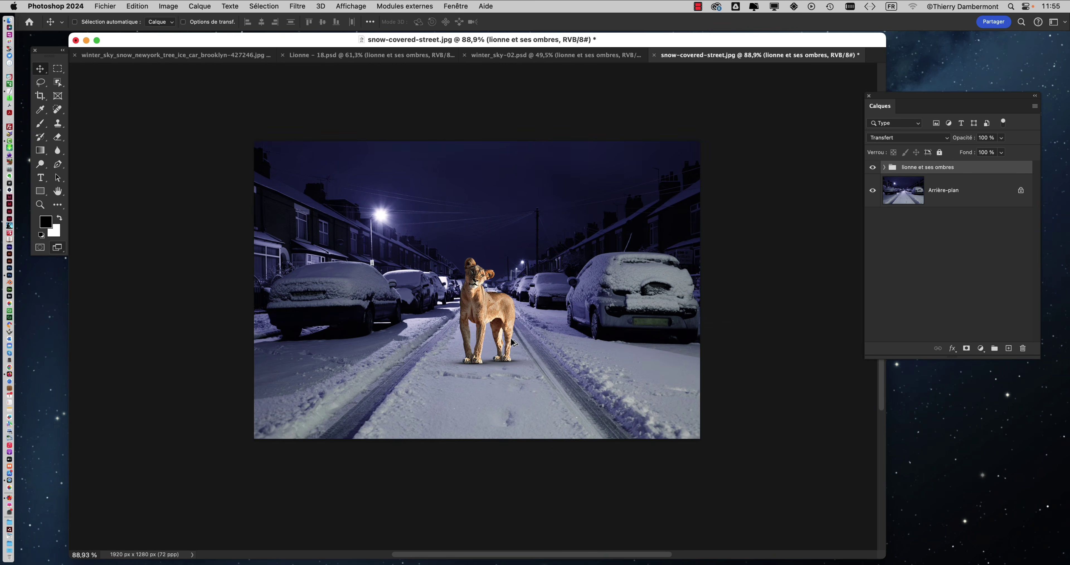
pyautogui.scroll(1, 504, 334)
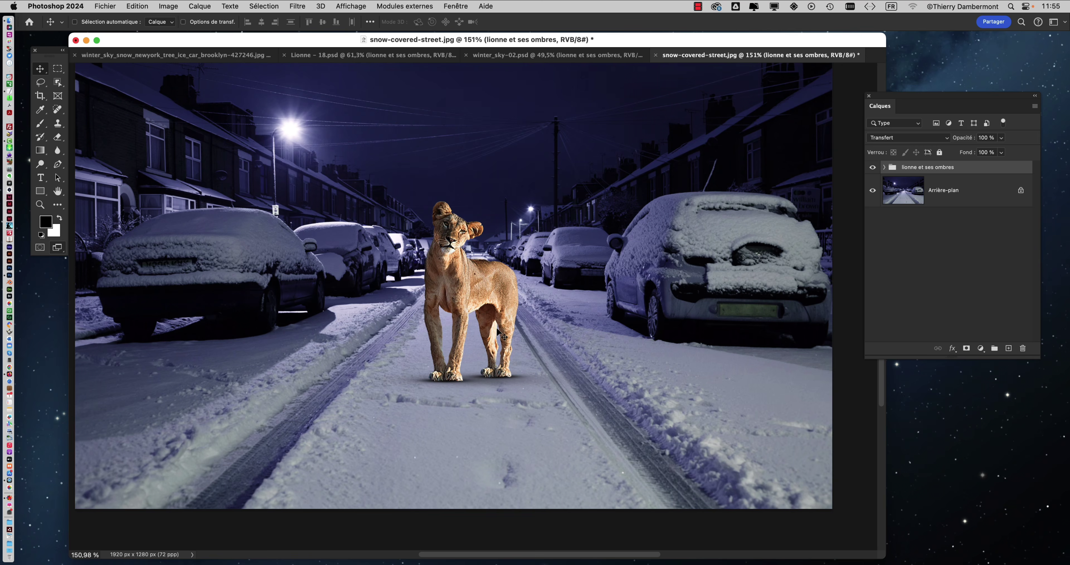
# - Display the night composite in full-screen mode and move the lioness slightly up and to the left on the road
pyautogui.press('f')
pyautogui.press('f')
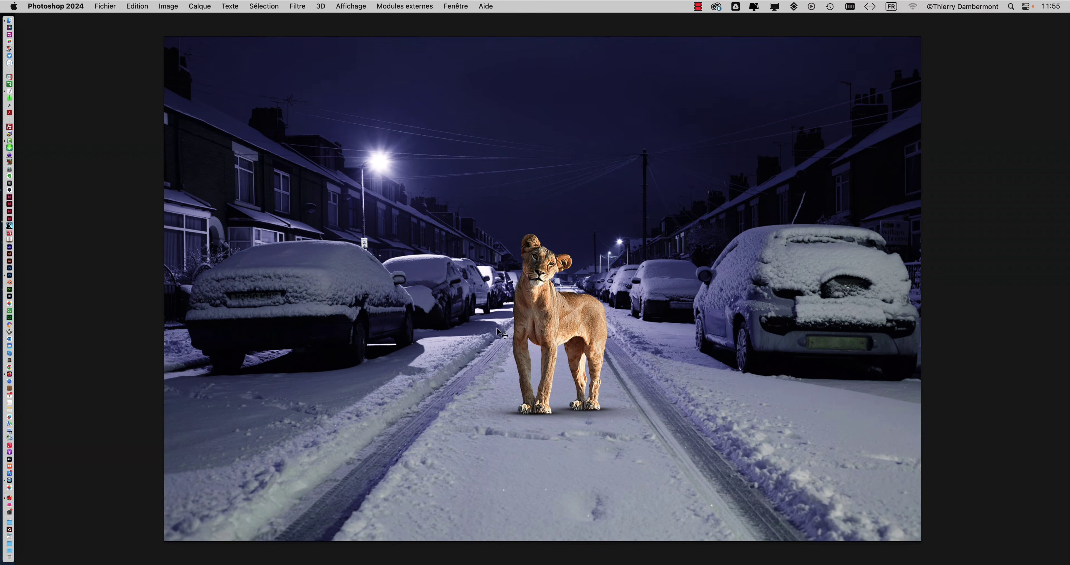
pyautogui.moveTo(543, 328); pyautogui.dragTo(510, 309)
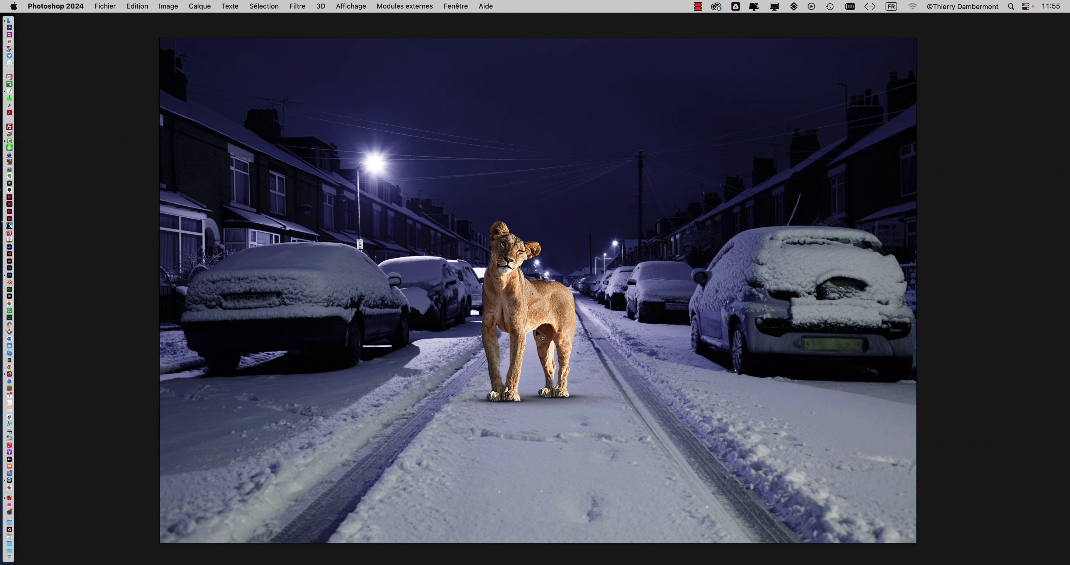
# - Try the lioness at different positions on the night road, ending in the near foreground beside the right tyre track
pyautogui.moveTo(485, 116); pyautogui.dragTo(650, 217)
pyautogui.moveTo(576, 353); pyautogui.dragTo(542, 328)
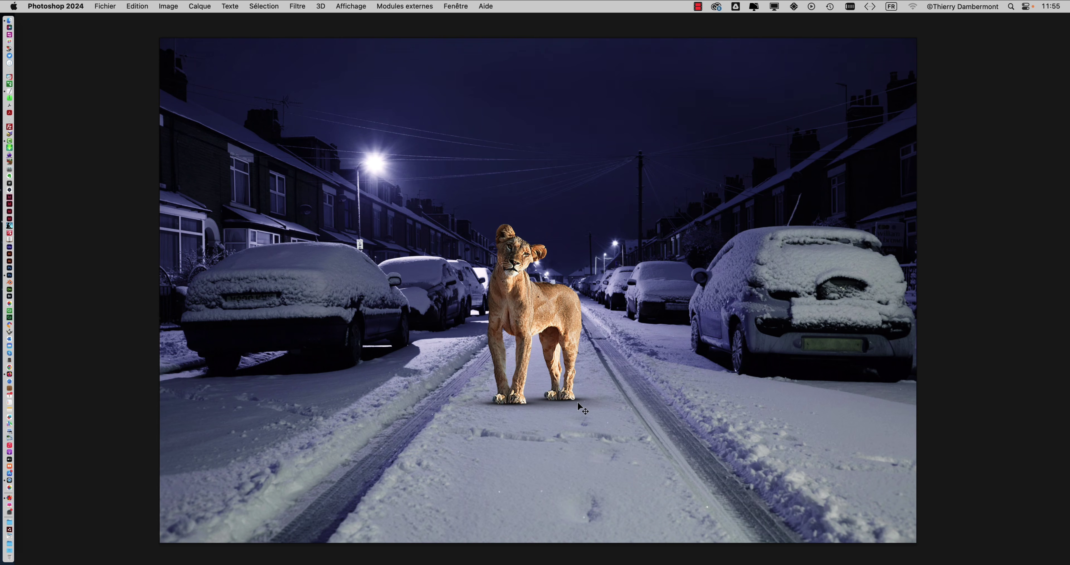
pyautogui.moveTo(553, 335); pyautogui.dragTo(648, 452)
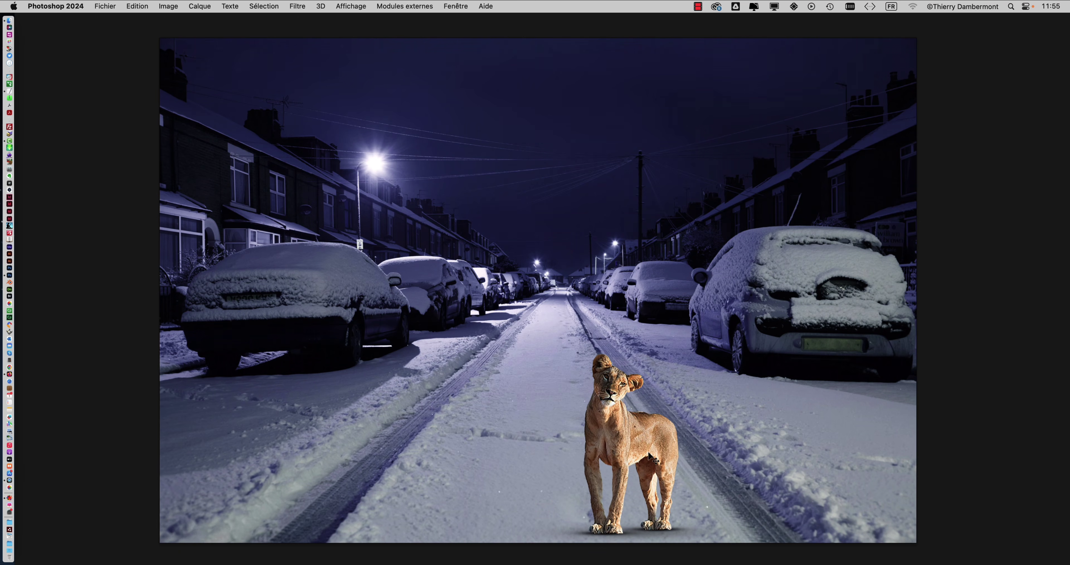
# - Display the rulers, place a horizontal guide at the night street's horizon, and raise the lioness until her head reaches the guide
pyautogui.press('super+r')
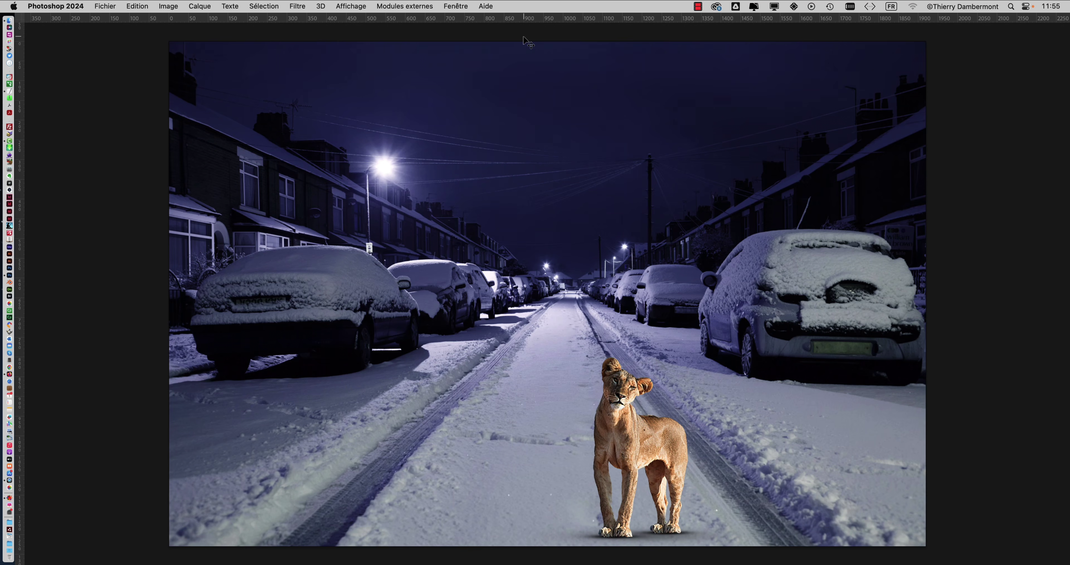
pyautogui.moveTo(906, 21); pyautogui.dragTo(762, 285)
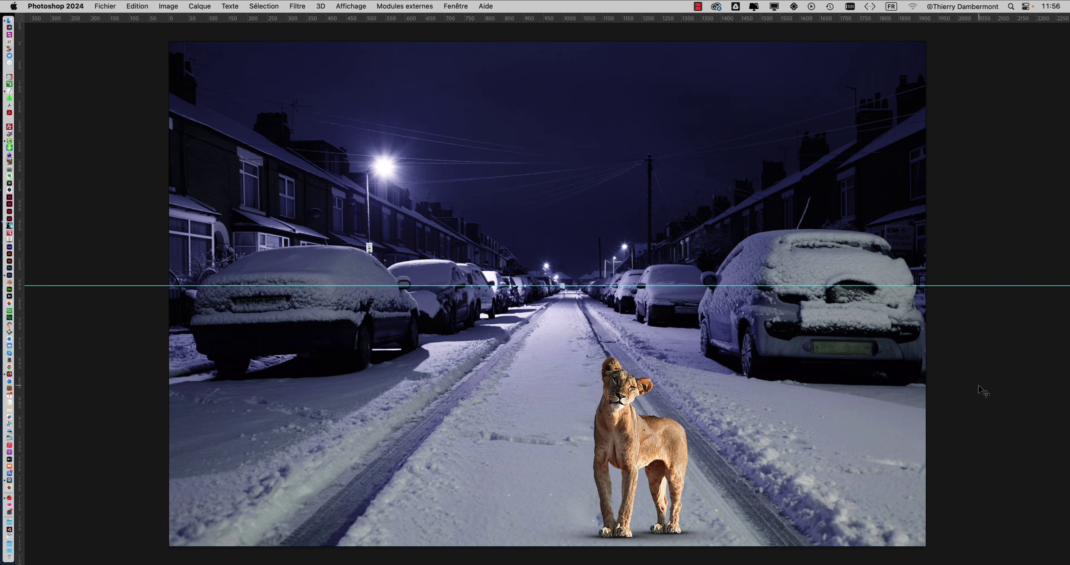
pyautogui.moveTo(646, 441); pyautogui.dragTo(555, 430)
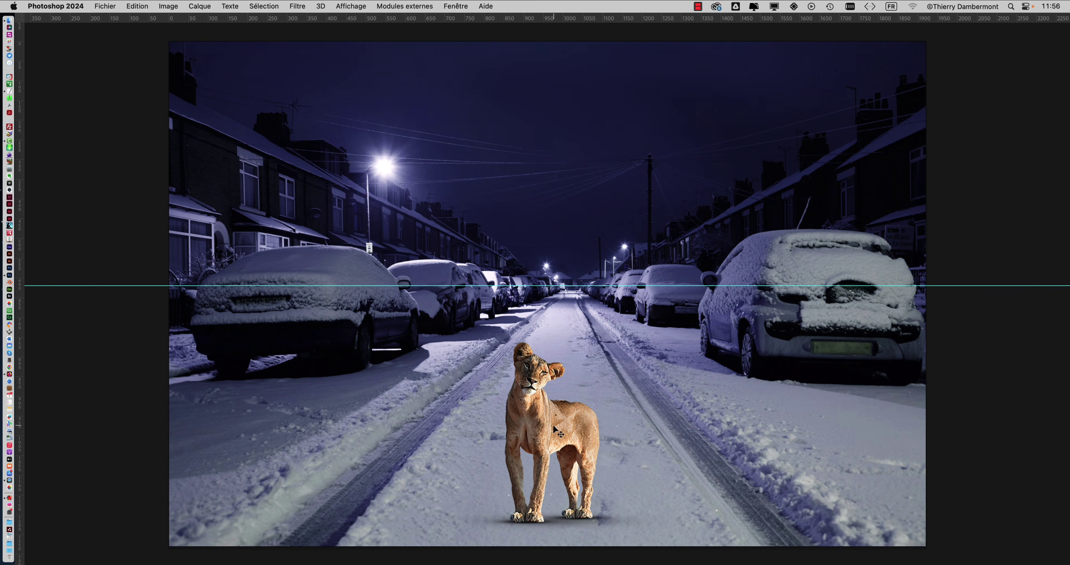
pyautogui.moveTo(550, 422); pyautogui.dragTo(573, 353)
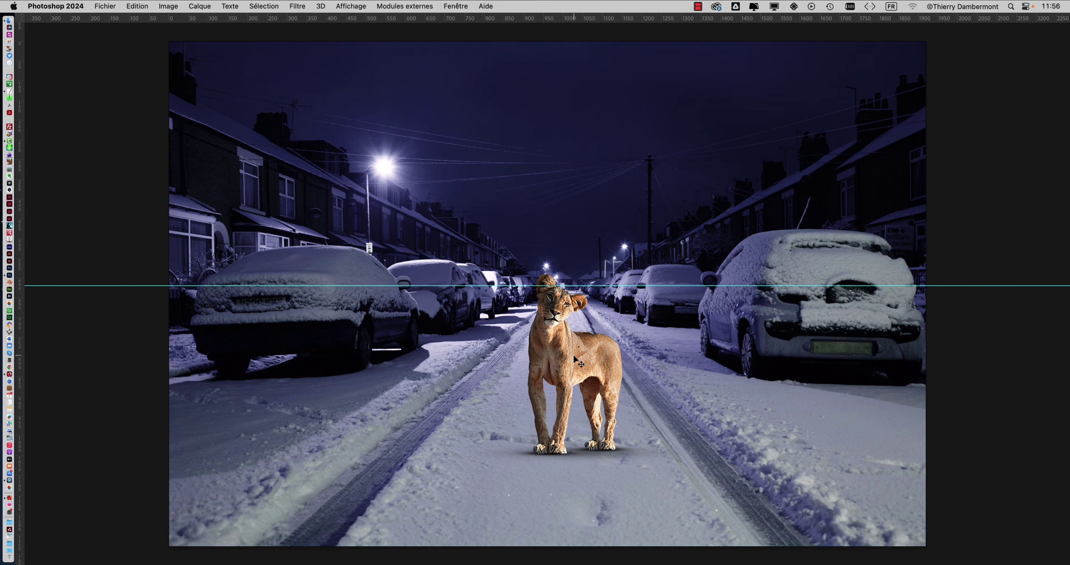
# - Switch to the daytime winter street composite, display its rulers and place a horizontal guide at the height of the pedestrians' heads
pyautogui.hotkey('ctrl', 'Tab')
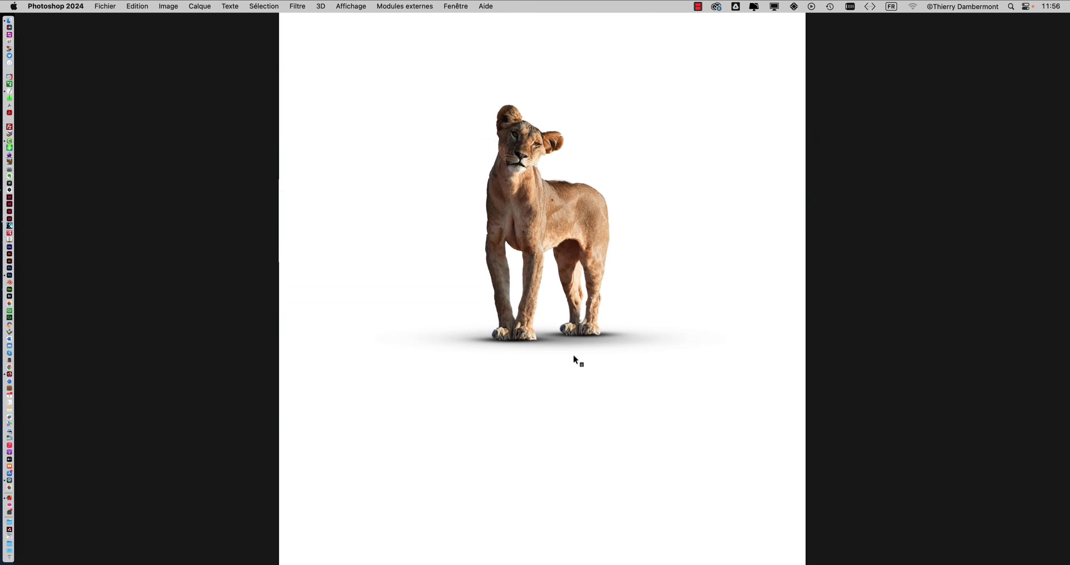
pyautogui.hotkey('ctrl', 'Tab')
pyautogui.moveTo(574, 359); pyautogui.dragTo(568, 327)
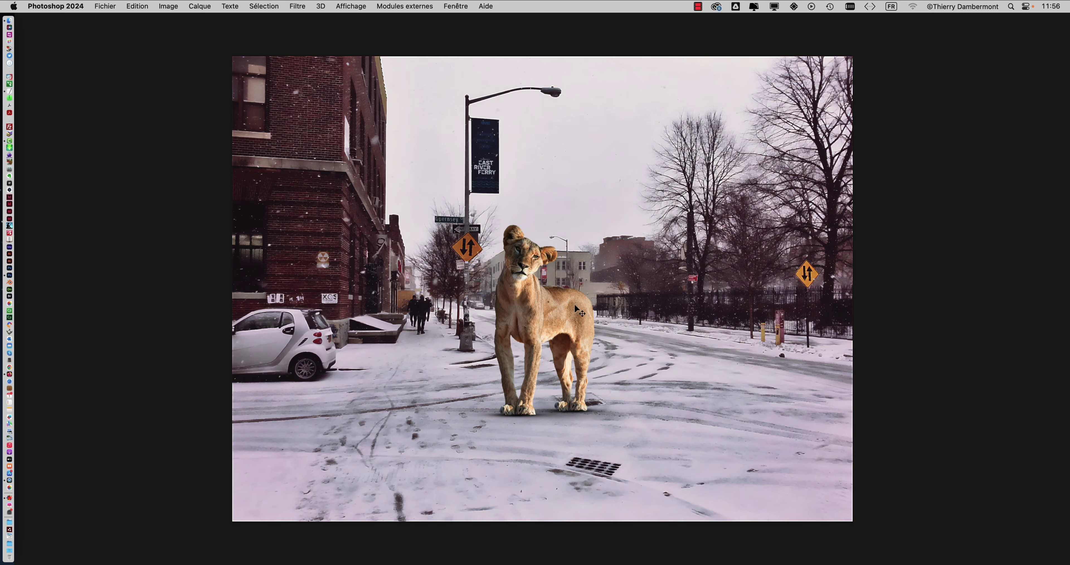
pyautogui.press('super+r')
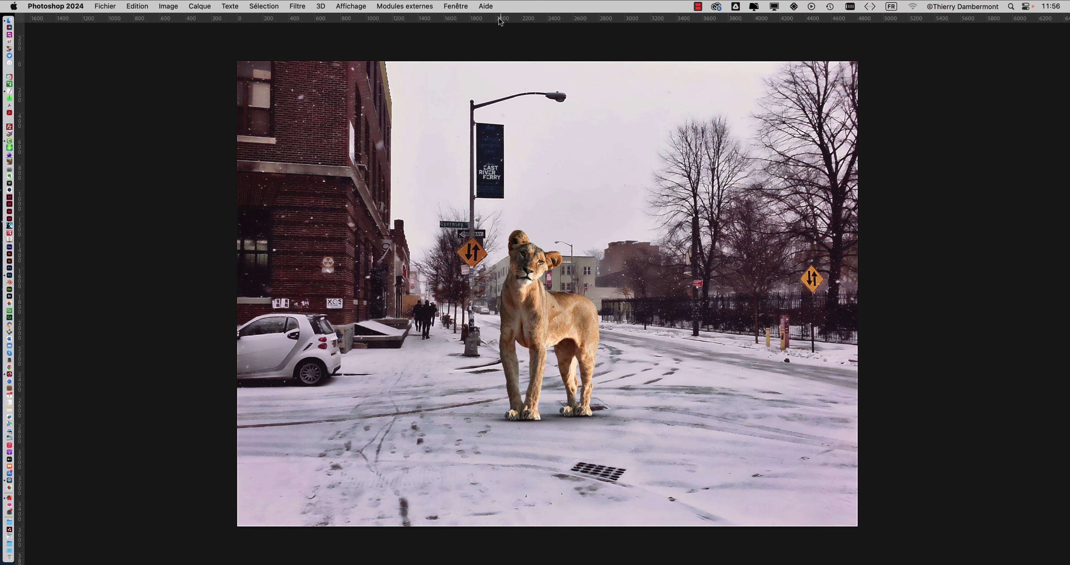
pyautogui.moveTo(500, 20); pyautogui.dragTo(286, 302)
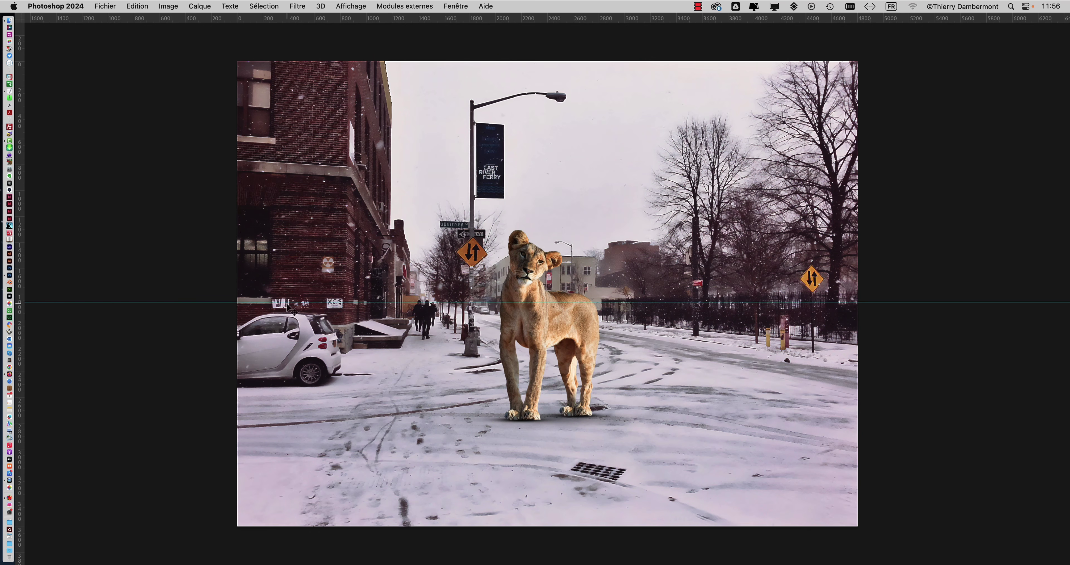
# - Try the lioness at several positions against the horizon guide, ending on the snowy intersection just behind the nearest drain grate
pyautogui.moveTo(551, 320); pyautogui.dragTo(628, 330)
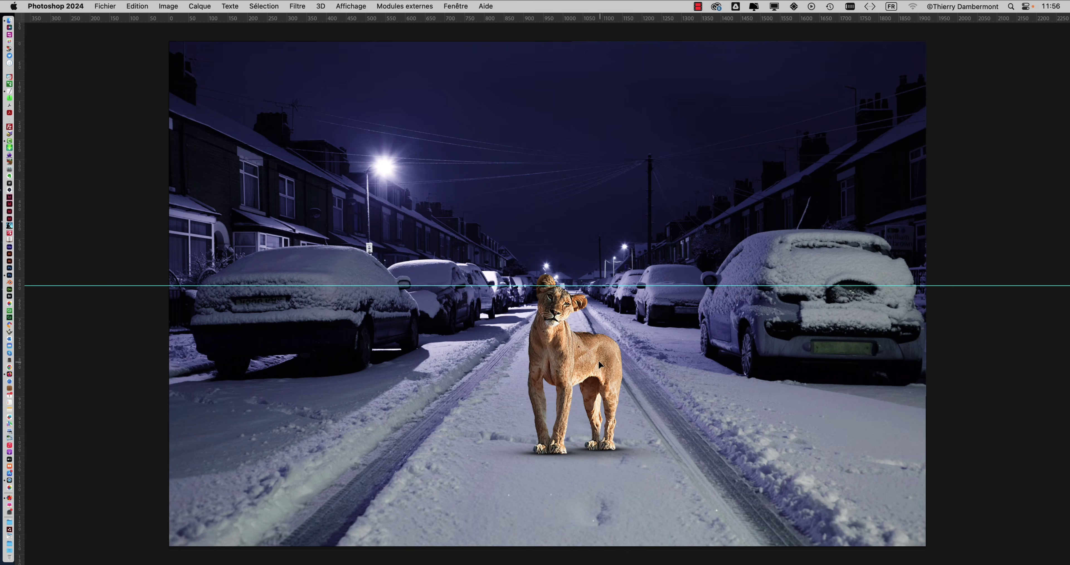
pyautogui.moveTo(598, 360); pyautogui.dragTo(659, 359)
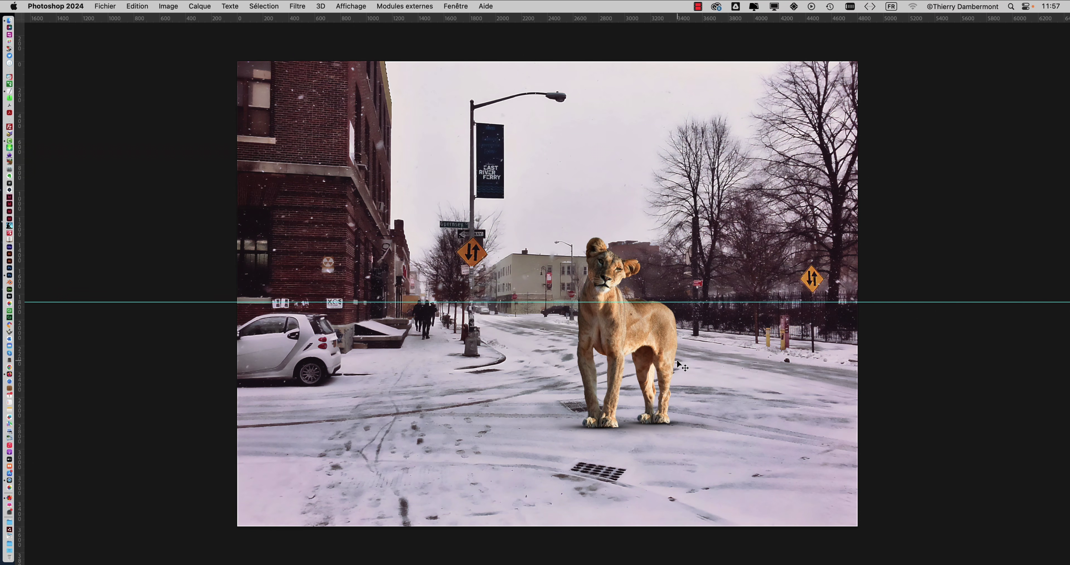
pyautogui.moveTo(642, 333); pyautogui.dragTo(700, 375)
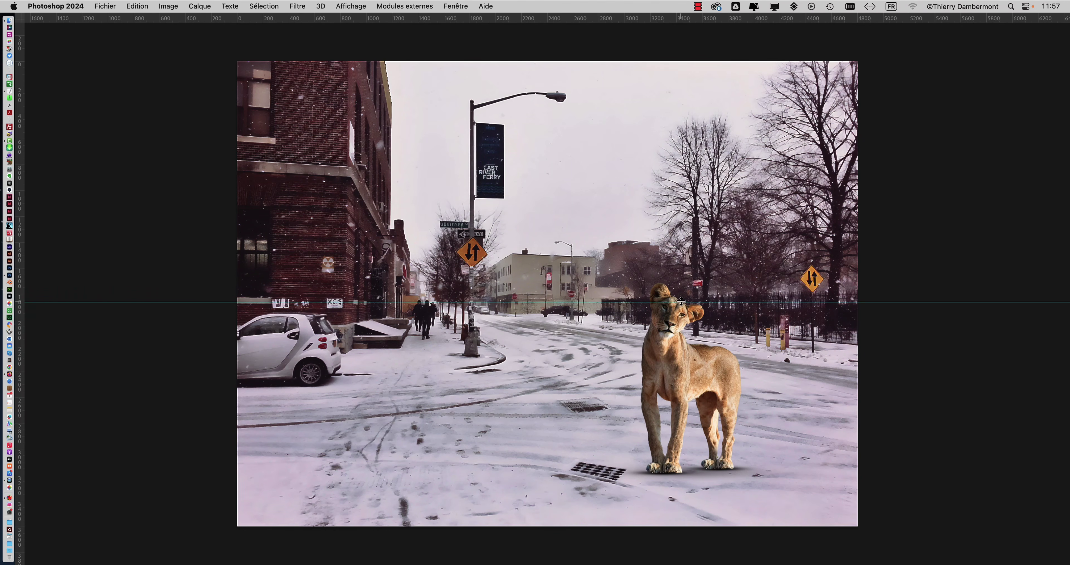
pyautogui.moveTo(708, 409); pyautogui.dragTo(599, 305)
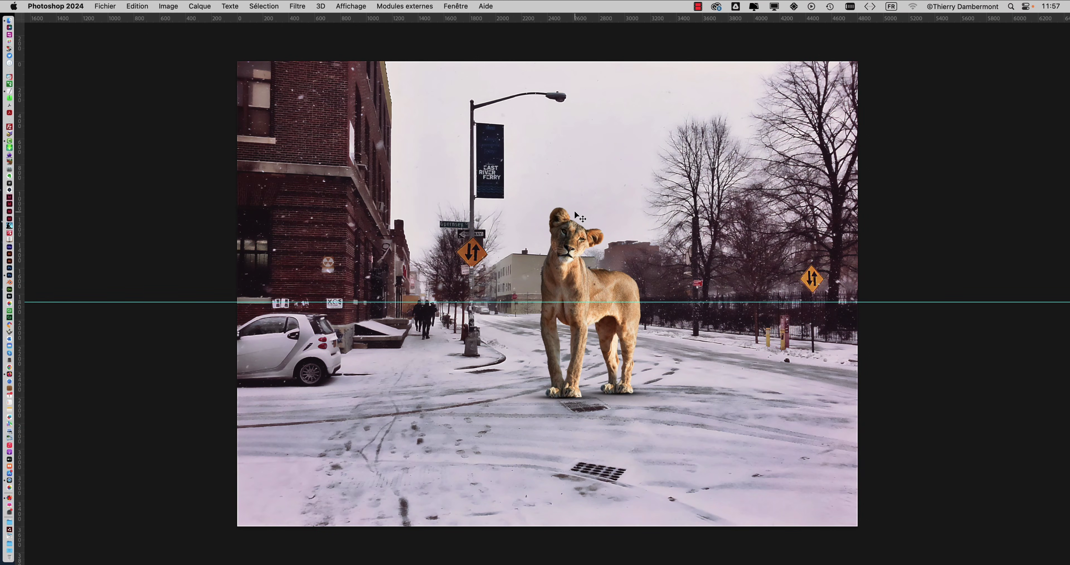
pyautogui.moveTo(577, 352); pyautogui.dragTo(561, 287)
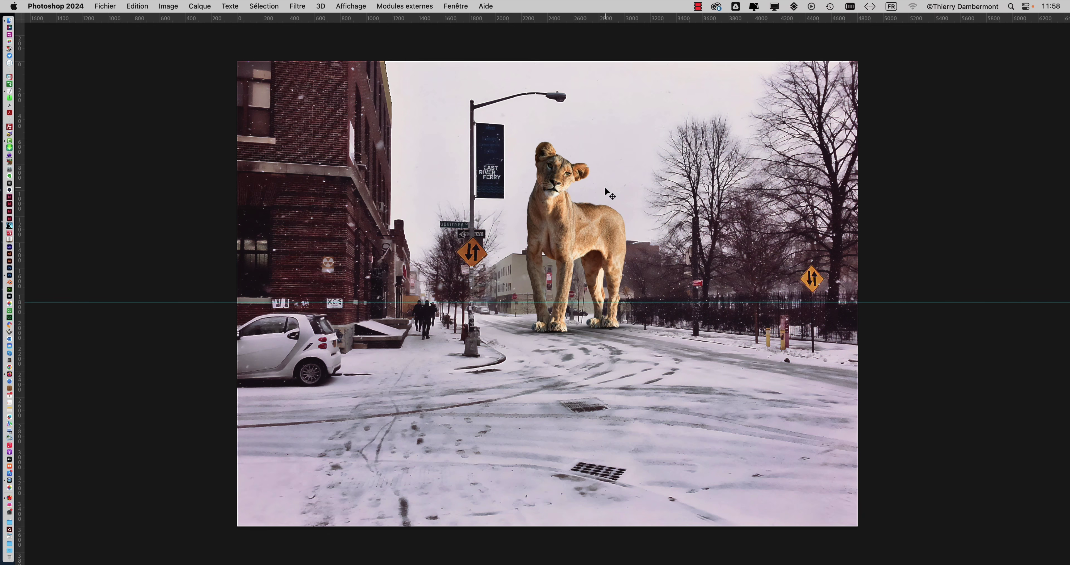
pyautogui.moveTo(583, 230); pyautogui.dragTo(544, 331)
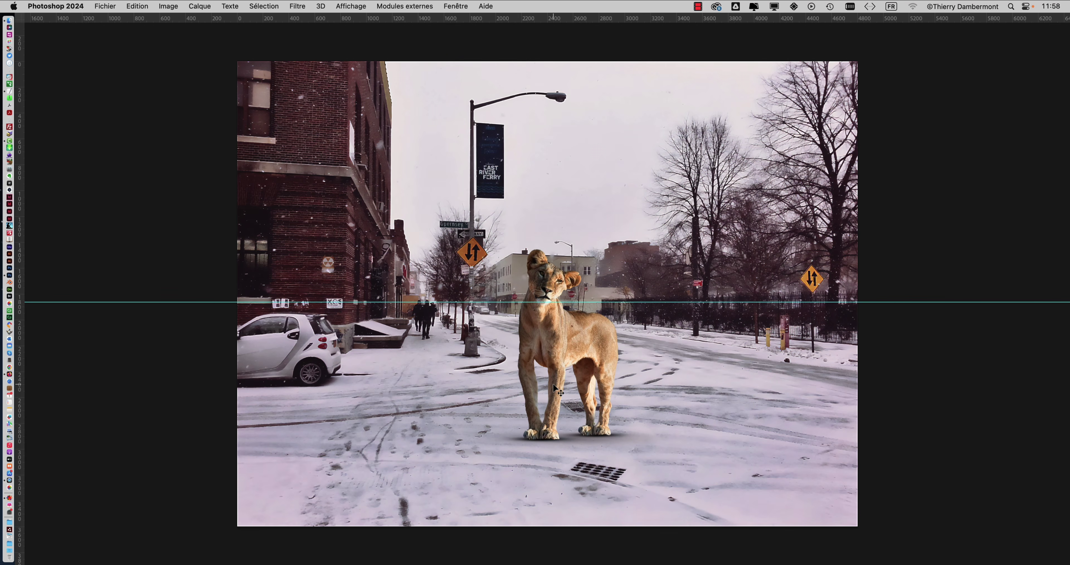
# - Hide the extras in both street composites and move the night lioness onto the right tyre track
pyautogui.press('super+h')
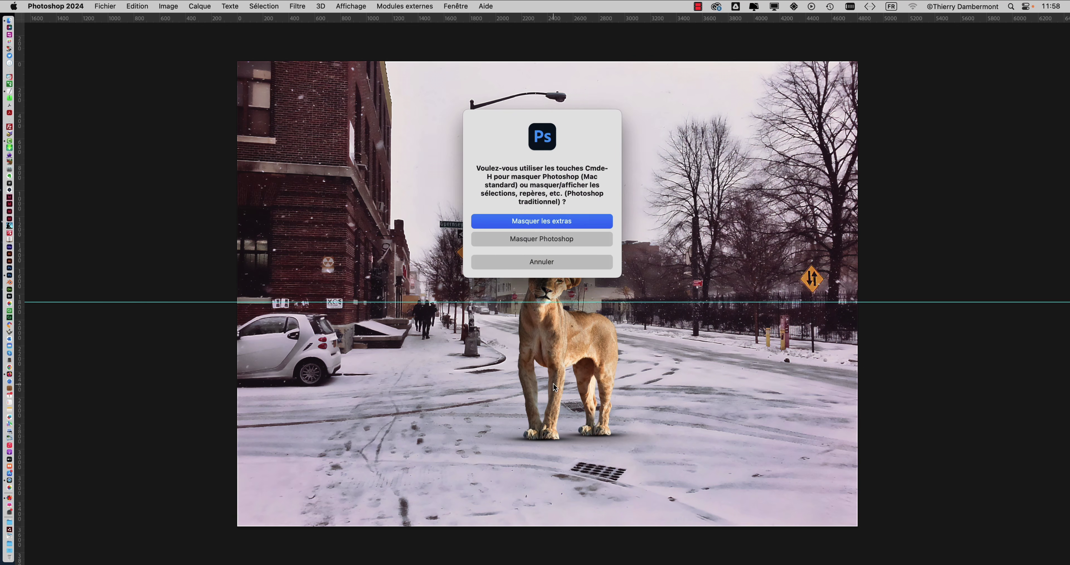
pyautogui.click(561, 221)
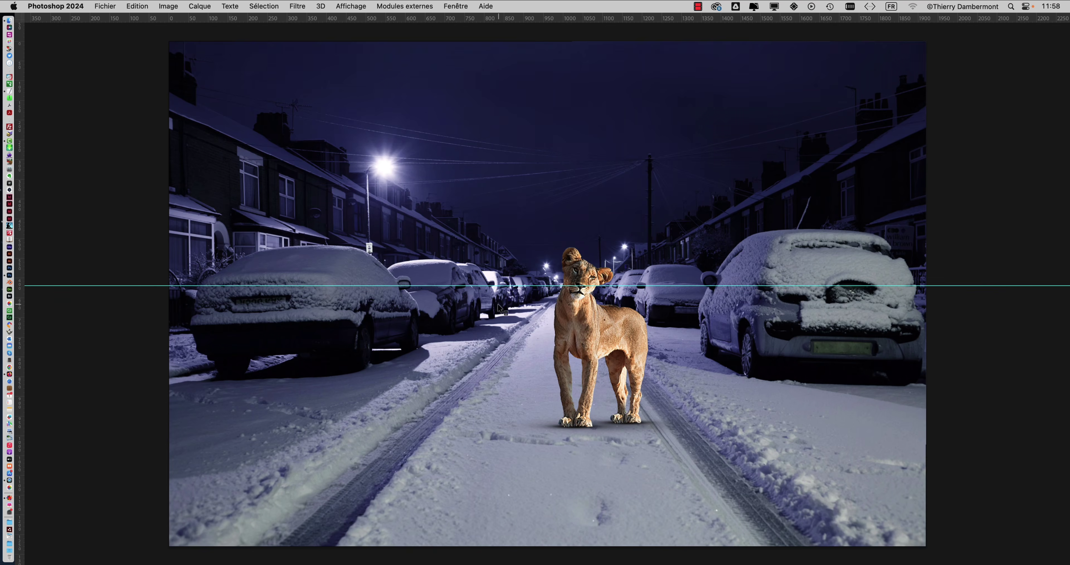
pyautogui.press('super+h')
pyautogui.moveTo(600, 328); pyautogui.dragTo(644, 296)
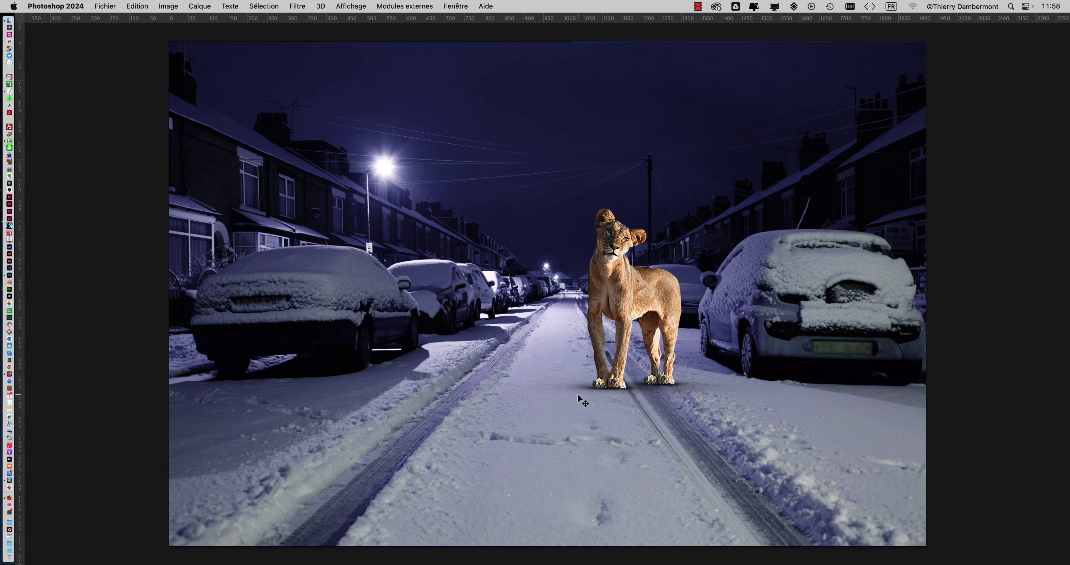
# - Scale the night lioness group down slightly with Free Transform and stand her on the right side of the road
pyautogui.press('super+t')
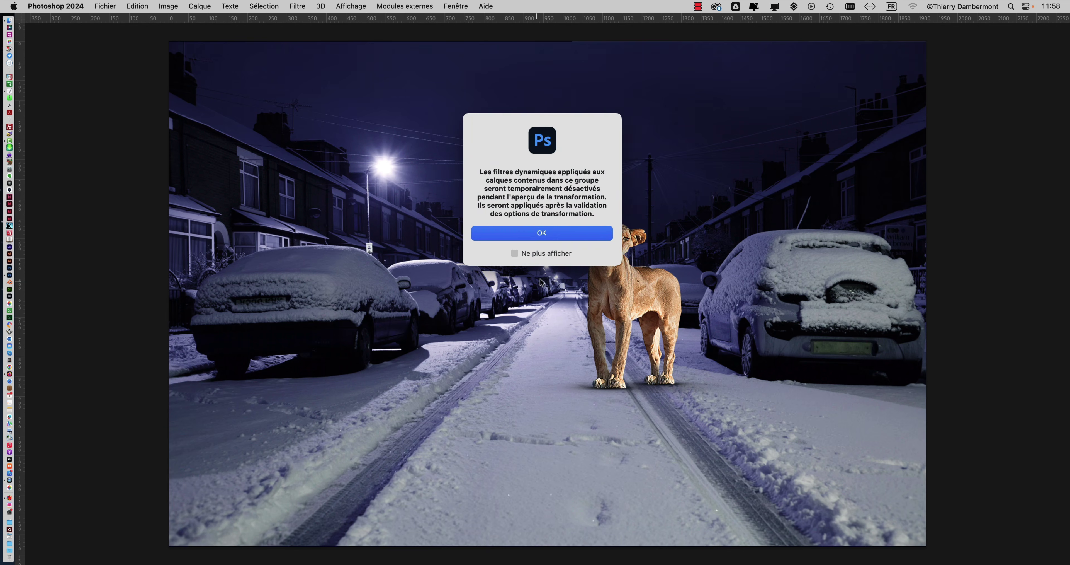
pyautogui.click(556, 231)
pyautogui.moveTo(492, 209); pyautogui.dragTo(536, 245)
pyautogui.moveTo(658, 318)
pyautogui.mouseDown()
pyautogui.moveTo(637, 321)
pyautogui.moveTo(639, 312)
pyautogui.moveTo(659, 317)
pyautogui.mouseUp()
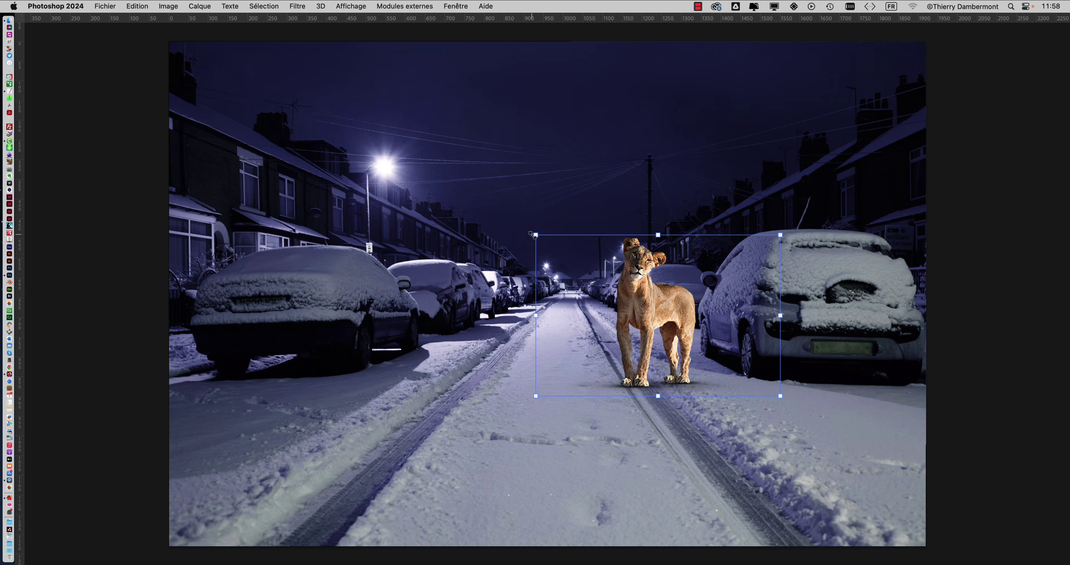
pyautogui.moveTo(534, 238)
pyautogui.mouseDown()
pyautogui.moveTo(543, 239)
pyautogui.moveTo(527, 229)
pyautogui.mouseUp()
pyautogui.press('Return')
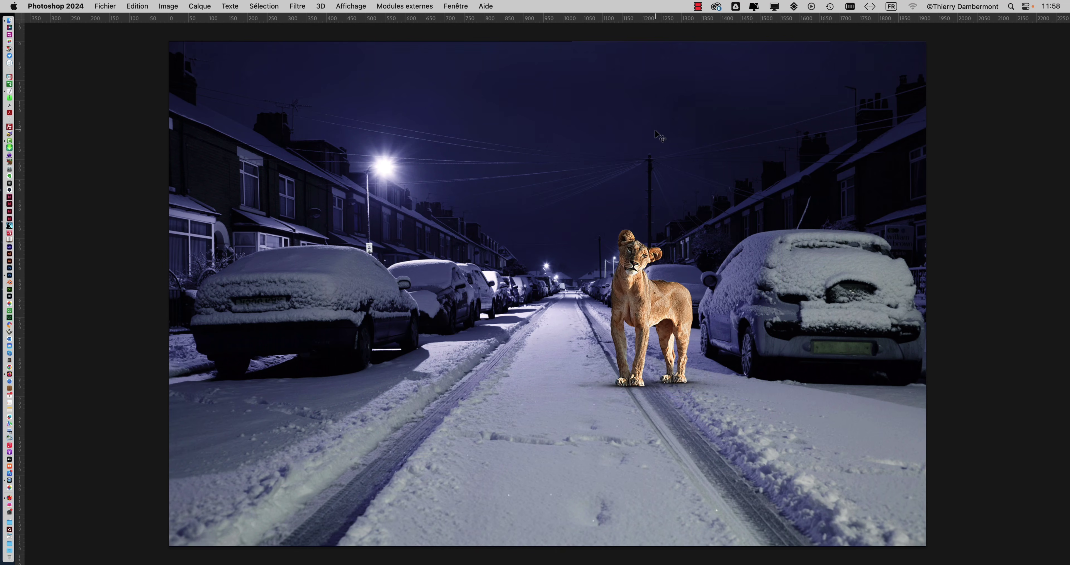
# - Move the night lioness to the left roadside beside the parked cars and scale her group down to suit that distance
pyautogui.moveTo(640, 306); pyautogui.dragTo(675, 312)
pyautogui.moveTo(677, 322); pyautogui.dragTo(408, 328)
pyautogui.press('super+t')
pyautogui.click(525, 232)
pyautogui.moveTo(536, 234); pyautogui.dragTo(497, 258)
pyautogui.moveTo(424, 322); pyautogui.dragTo(438, 318)
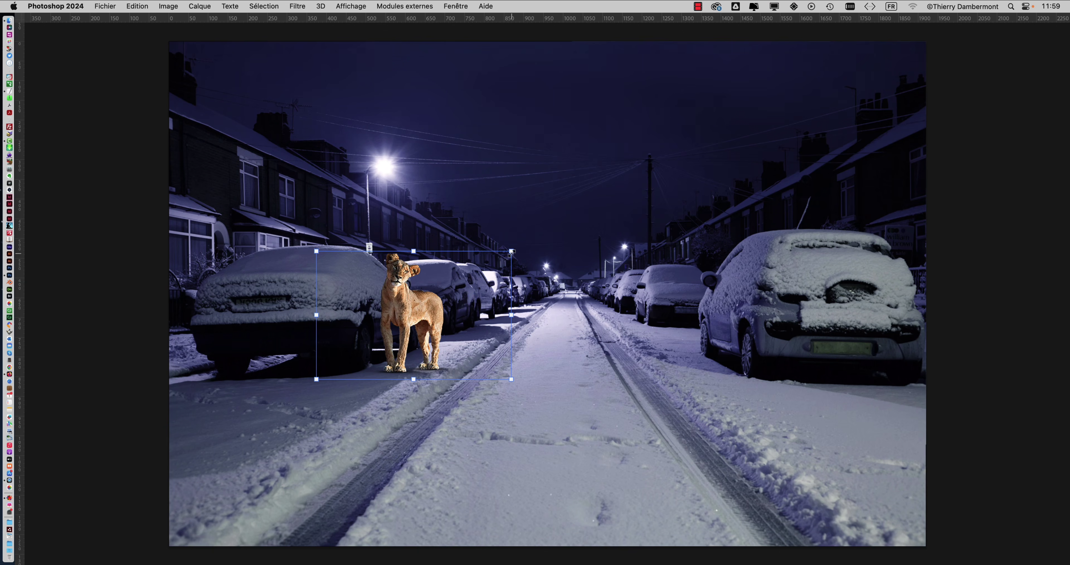
pyautogui.moveTo(512, 252); pyautogui.dragTo(523, 244)
pyautogui.moveTo(455, 306); pyautogui.dragTo(466, 309)
pyautogui.press('Return')
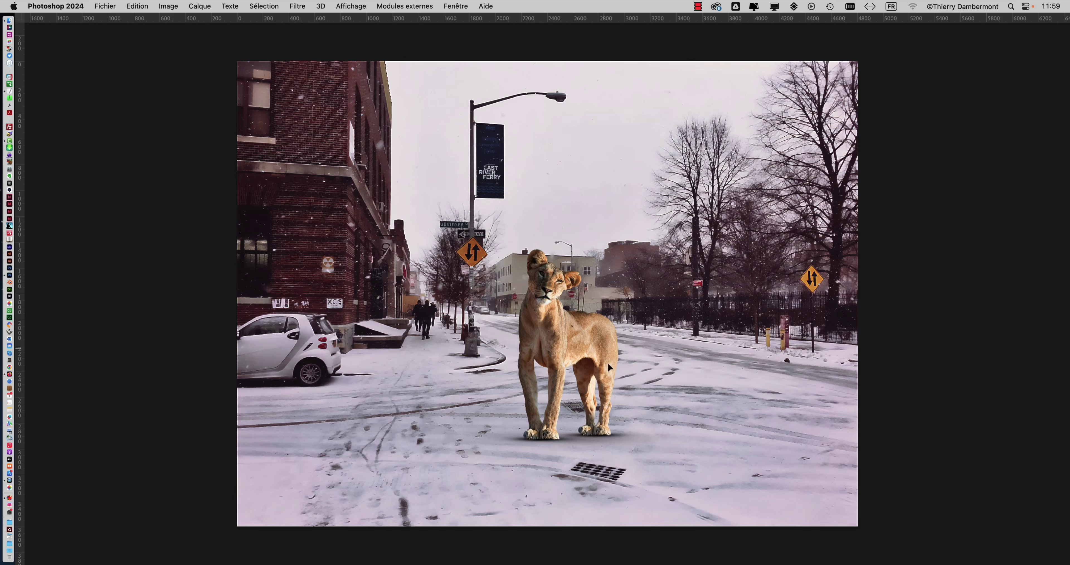
# - Return to the daytime street composite, bring back the panels and move the Layers panel clear of the Paths panel
pyautogui.moveTo(603, 352); pyautogui.dragTo(667, 337)
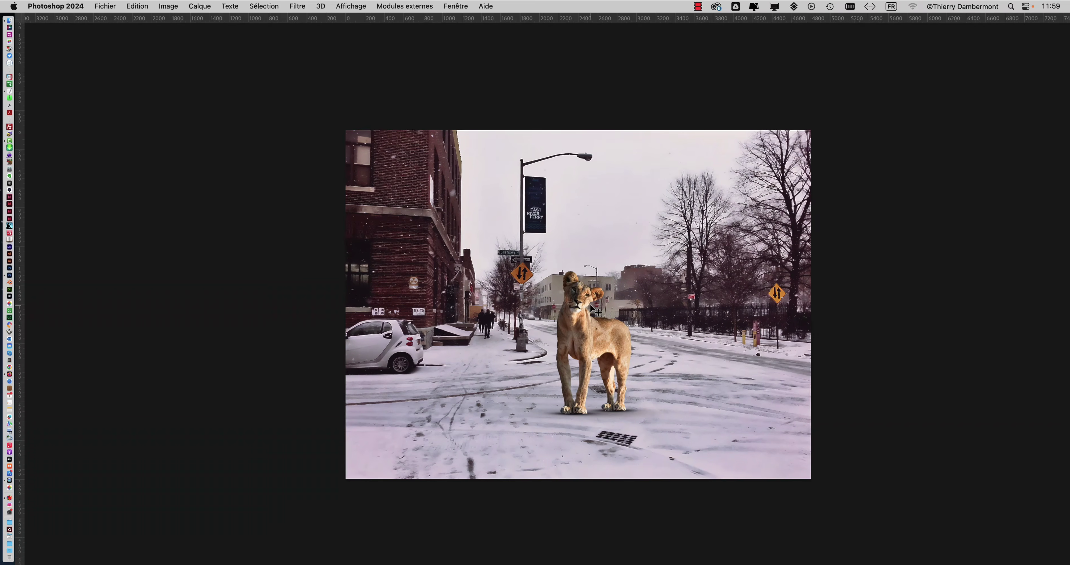
pyautogui.press('Tab')
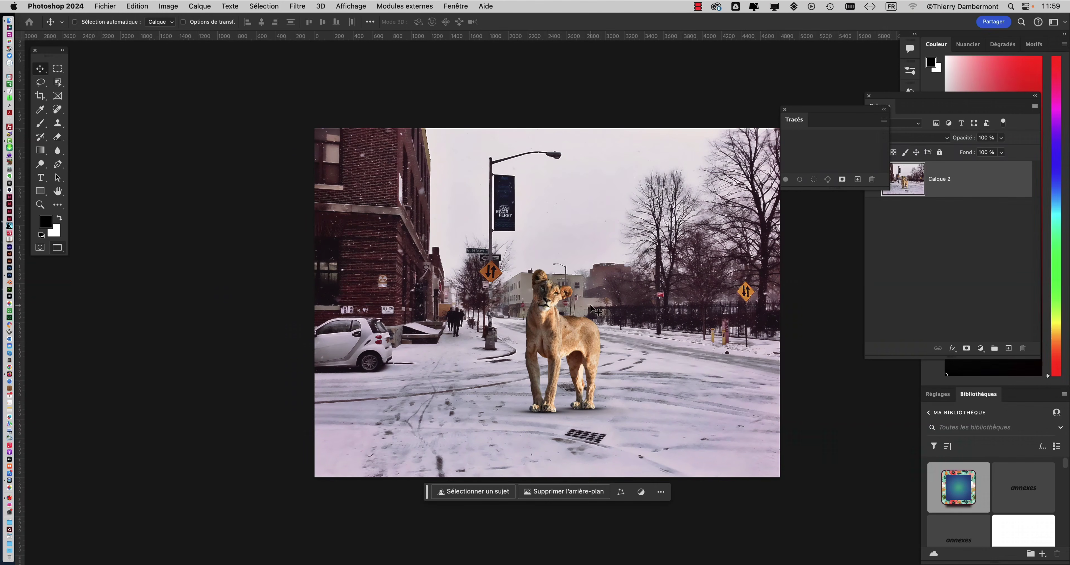
pyautogui.hscroll(5, 598, 311)
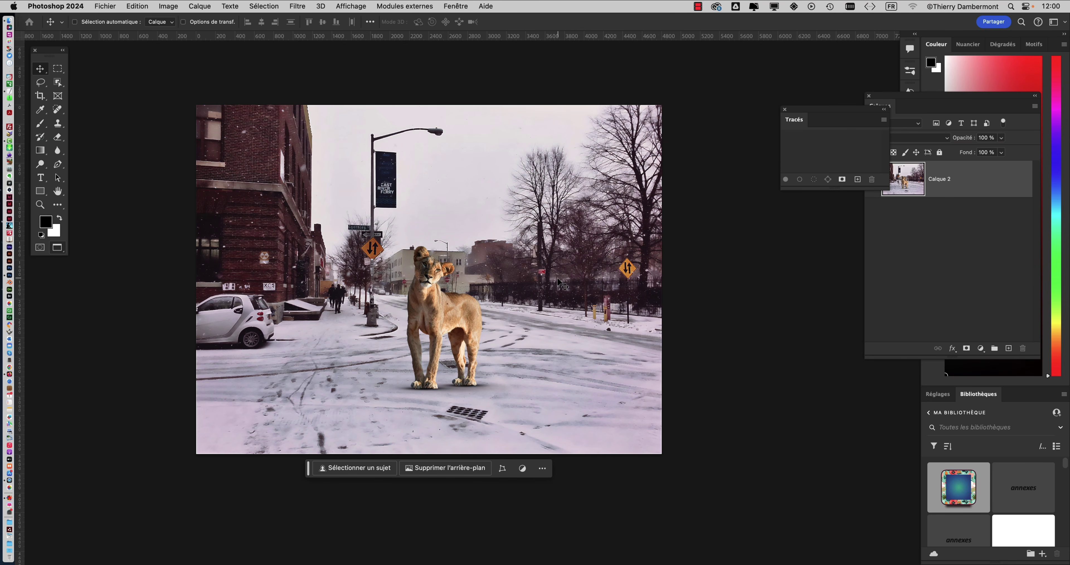
pyautogui.click(908, 241)
pyautogui.moveTo(882, 98); pyautogui.dragTo(718, 246)
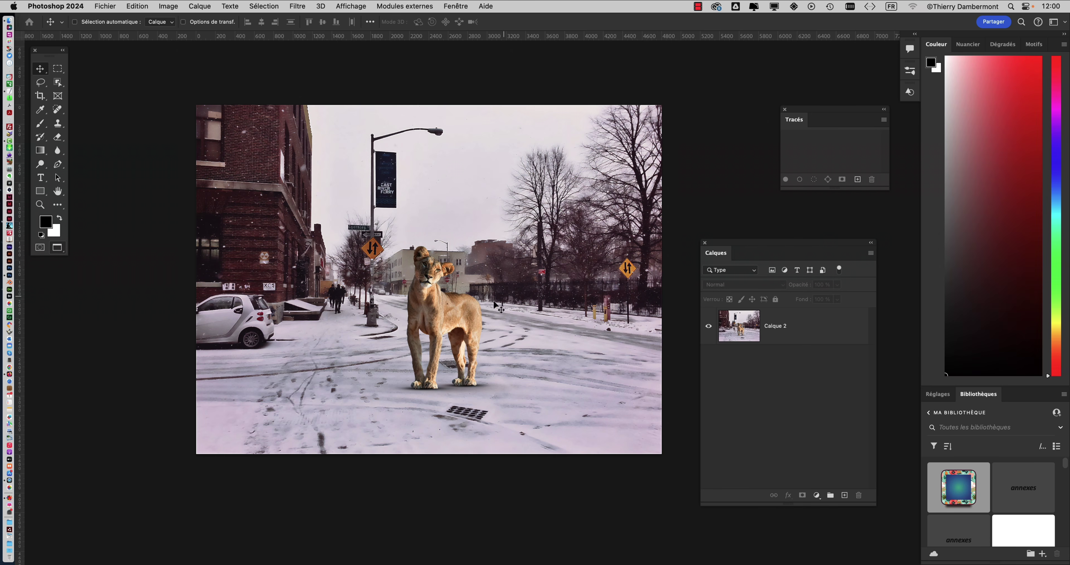
pyautogui.click(465, 319)
pyautogui.click(506, 220)
pyautogui.press('super+Tab')
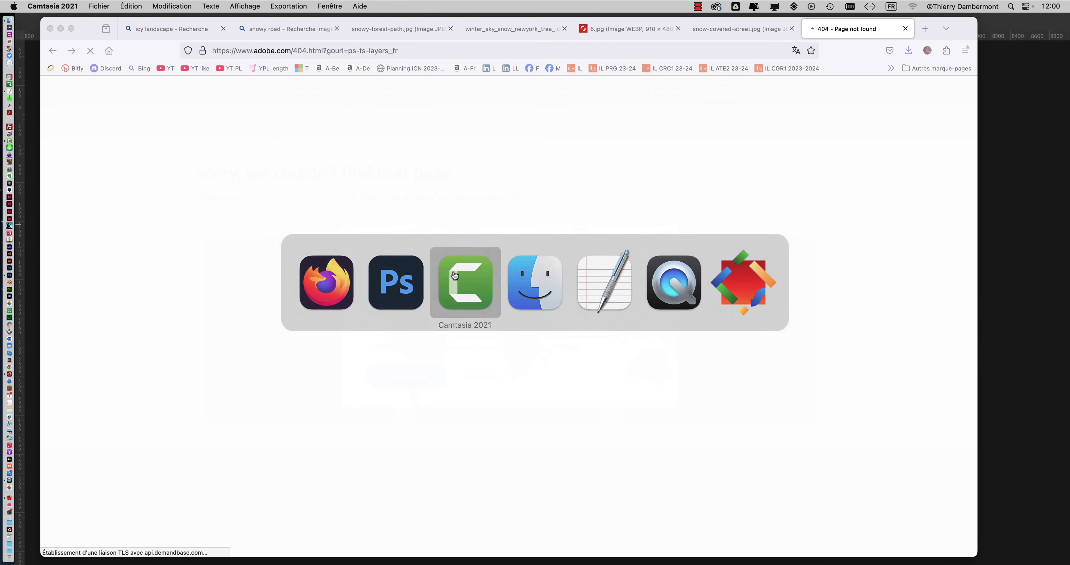
pyautogui.press('super+Tab')
pyautogui.press('Tab')
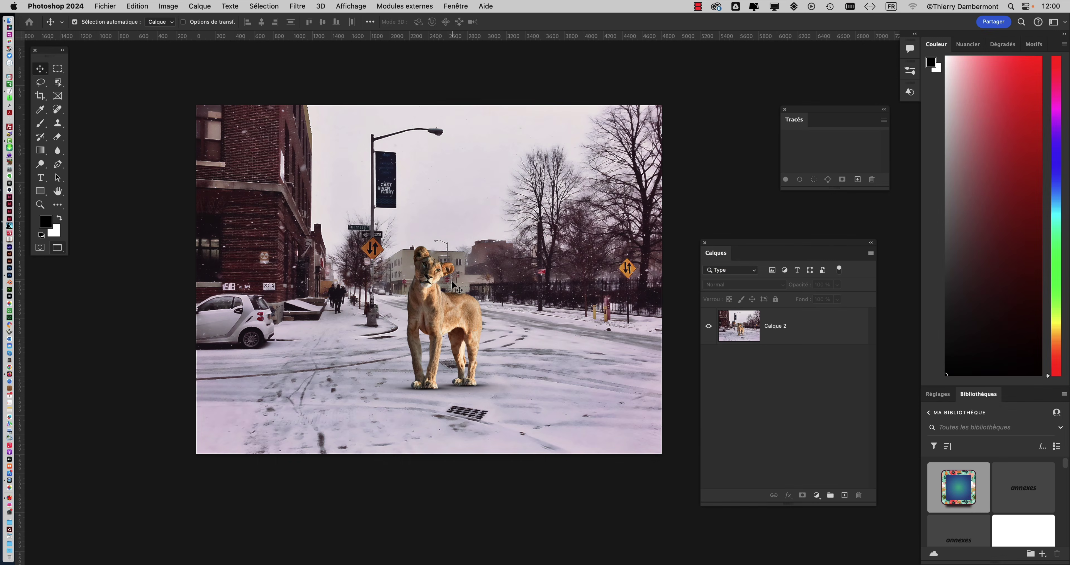
# - Undo the merging until the "lionne et ses ombres" group is restored, reposition the Layers panel and close the Paths panel
pyautogui.click(453, 286)
pyautogui.press('super')
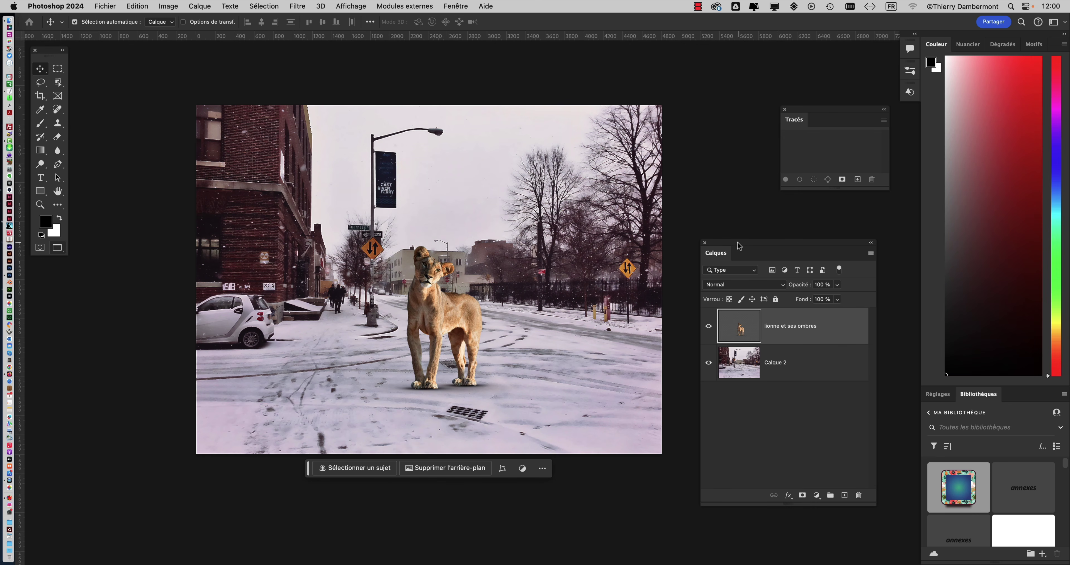
pyautogui.press('super+z')
pyautogui.moveTo(735, 248); pyautogui.dragTo(760, 105)
pyautogui.click(785, 109)
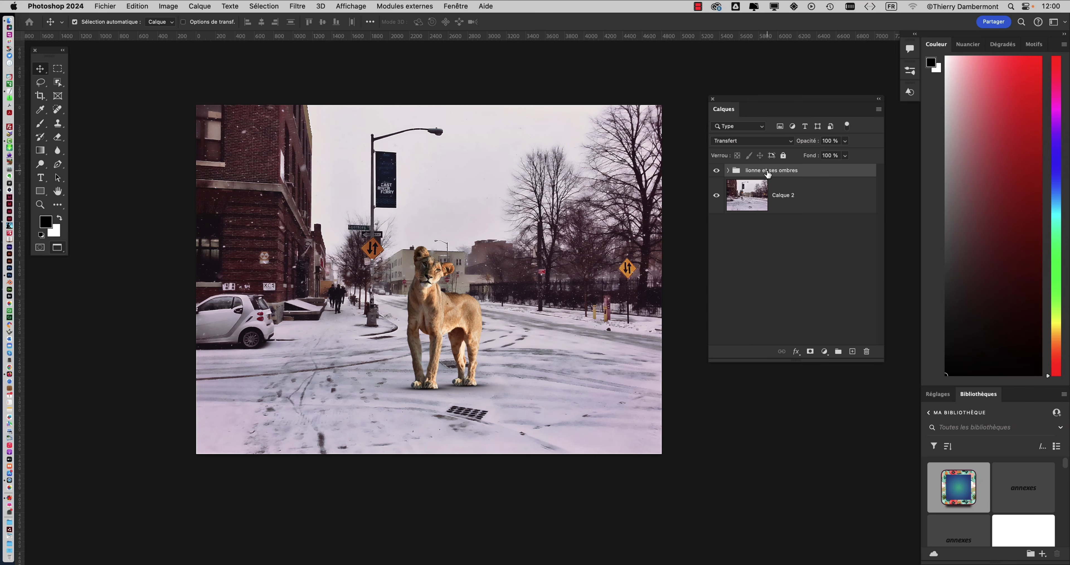
pyautogui.moveTo(467, 308)
pyautogui.mouseDown()
pyautogui.moveTo(506, 321)
pyautogui.moveTo(455, 299)
pyautogui.moveTo(433, 310)
pyautogui.moveTo(488, 306)
pyautogui.mouseUp()
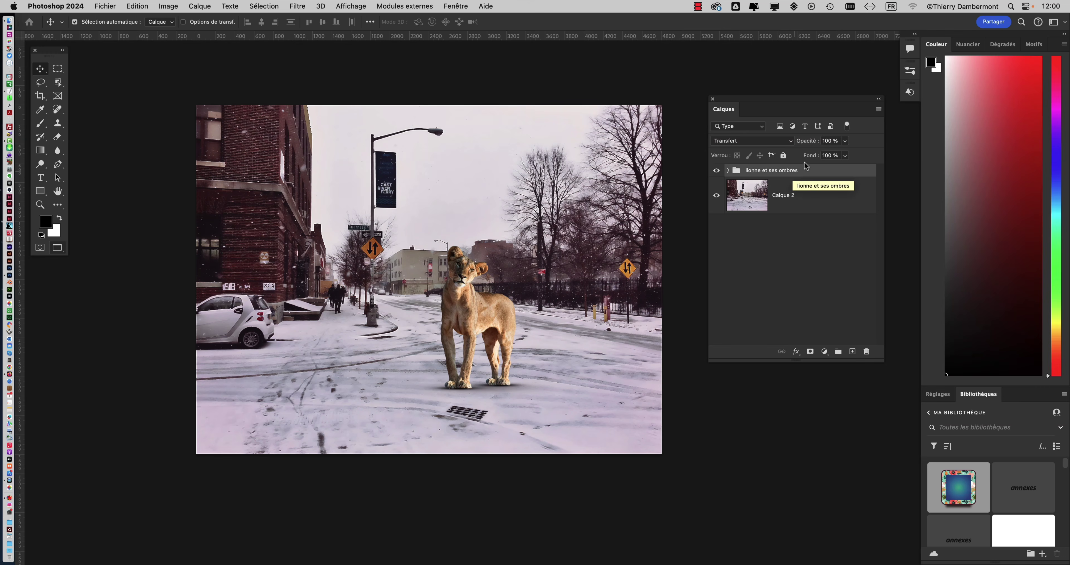
pyautogui.press('super+t')
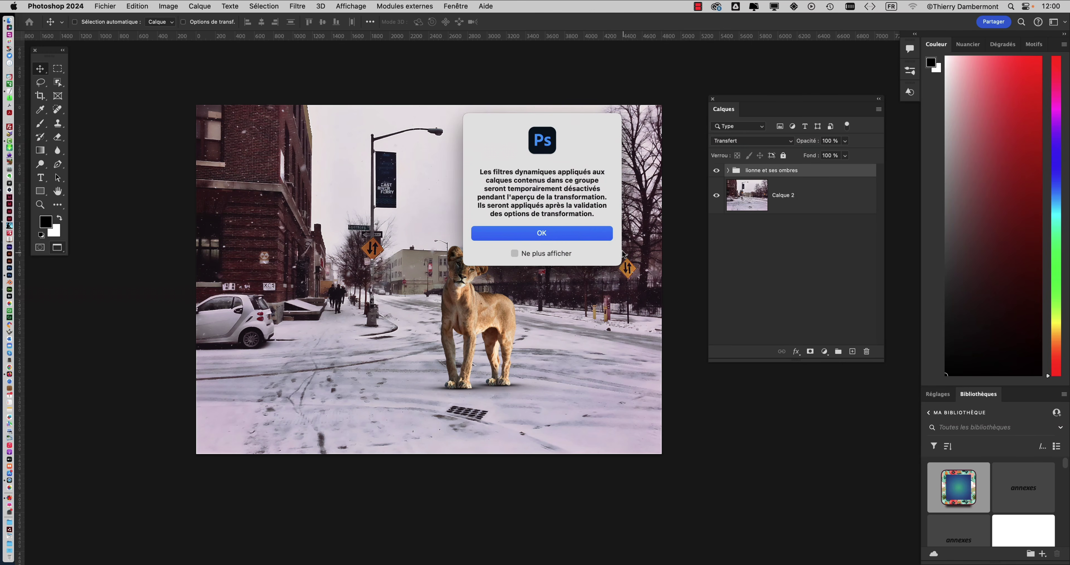
pyautogui.click(556, 234)
pyautogui.moveTo(595, 245); pyautogui.dragTo(565, 265)
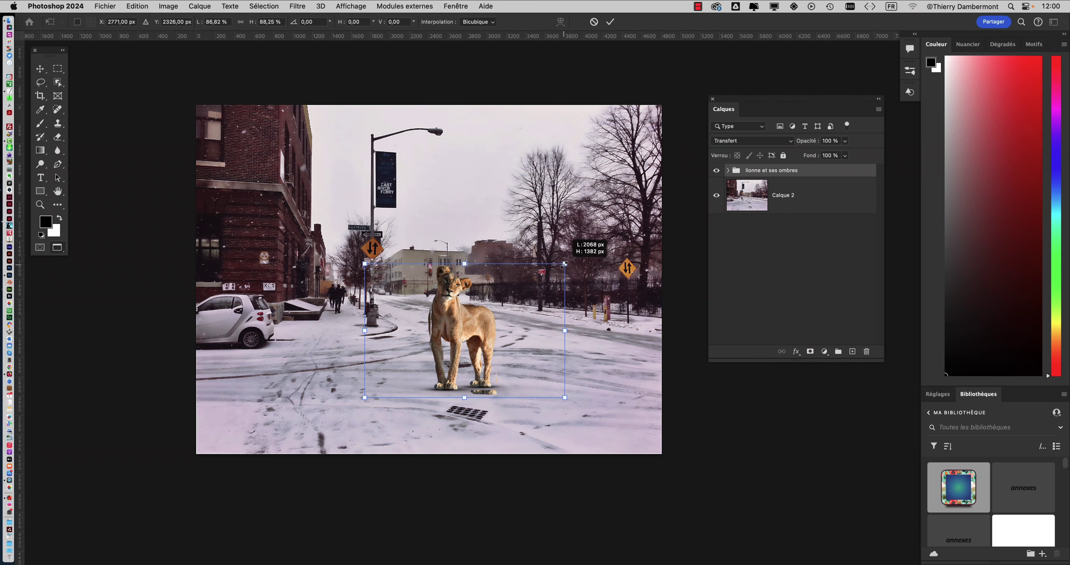
pyautogui.moveTo(463, 333); pyautogui.dragTo(433, 335)
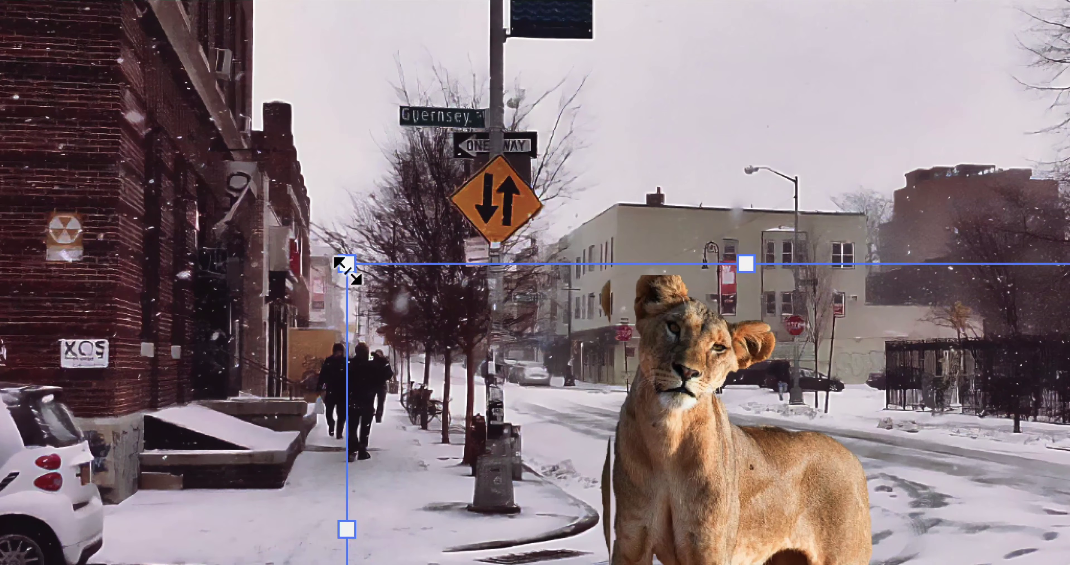
pyautogui.moveTo(349, 260)
pyautogui.mouseDown()
pyautogui.moveTo(410, 297)
pyautogui.moveTo(362, 270)
pyautogui.mouseUp()
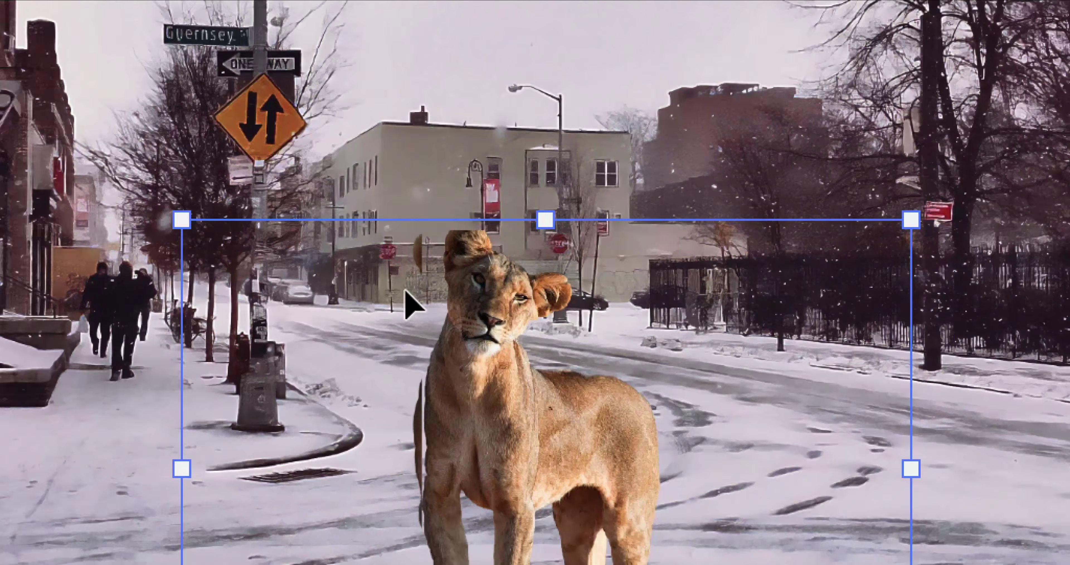
pyautogui.moveTo(423, 303); pyautogui.dragTo(407, 284)
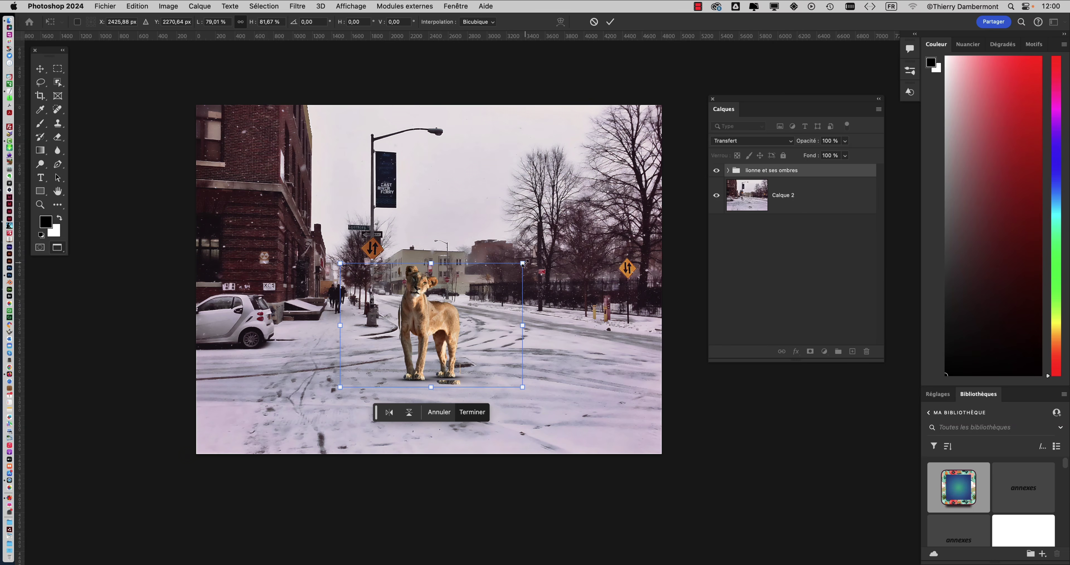
pyautogui.moveTo(524, 262); pyautogui.dragTo(524, 289)
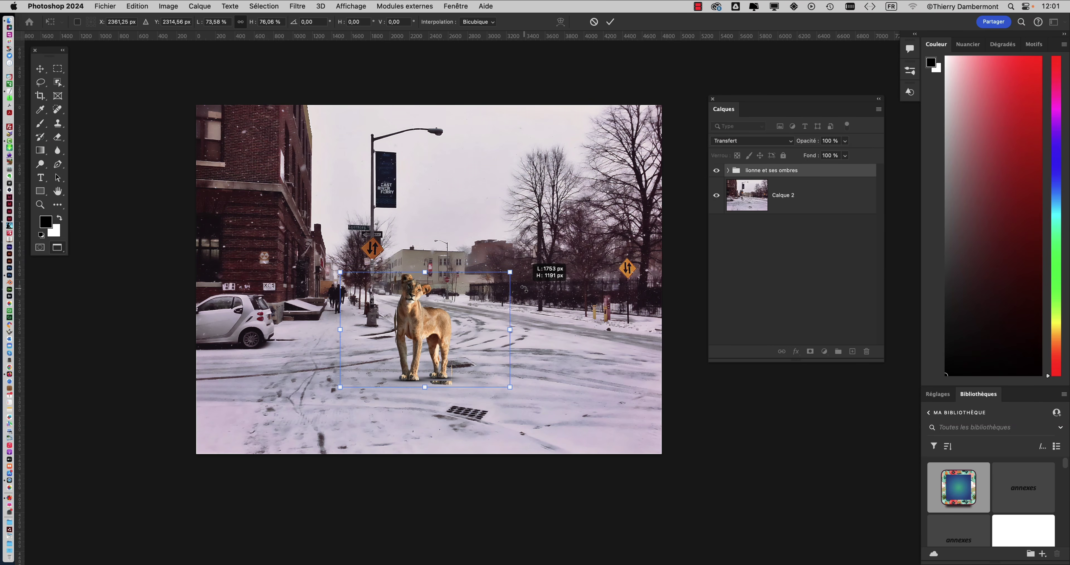
pyautogui.press('Return')
# - Scale the lioness group proportionally to 70.02% with Free Transform and stand her on the road near the street-sign pole
pyautogui.press('super+t')
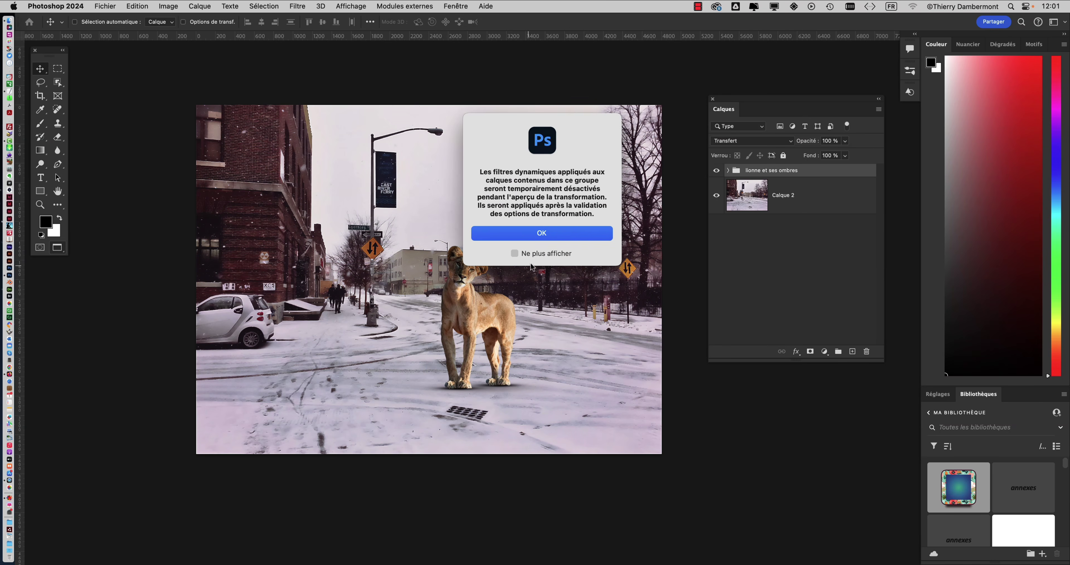
pyautogui.click(573, 234)
pyautogui.moveTo(597, 248); pyautogui.dragTo(545, 279)
pyautogui.moveTo(447, 339); pyautogui.dragTo(520, 337)
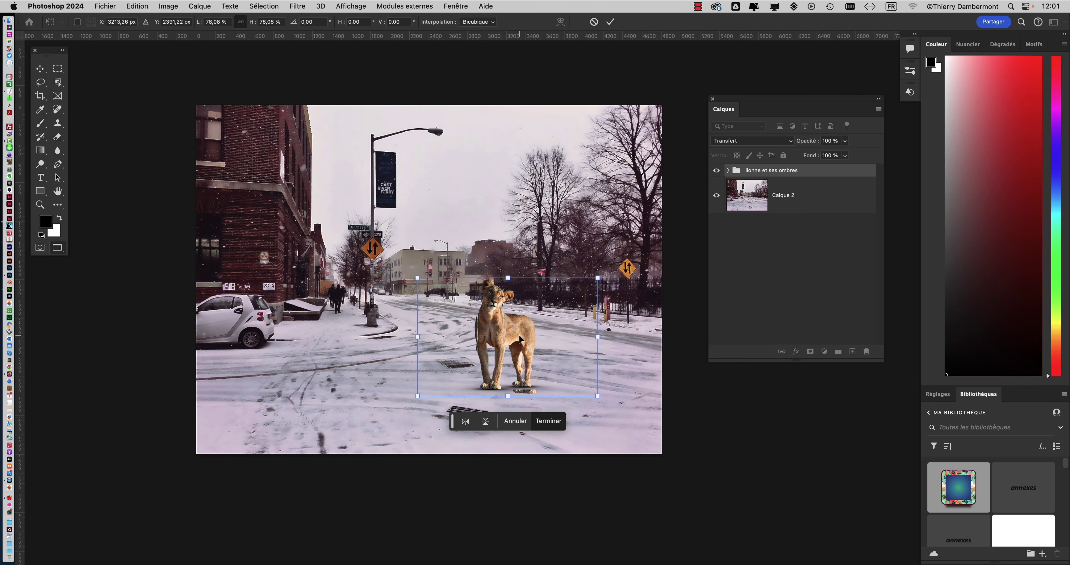
pyautogui.moveTo(521, 338)
pyautogui.mouseDown()
pyautogui.moveTo(548, 331)
pyautogui.moveTo(541, 337)
pyautogui.mouseUp()
pyautogui.moveTo(617, 276); pyautogui.dragTo(599, 289)
pyautogui.moveTo(535, 328); pyautogui.dragTo(445, 320)
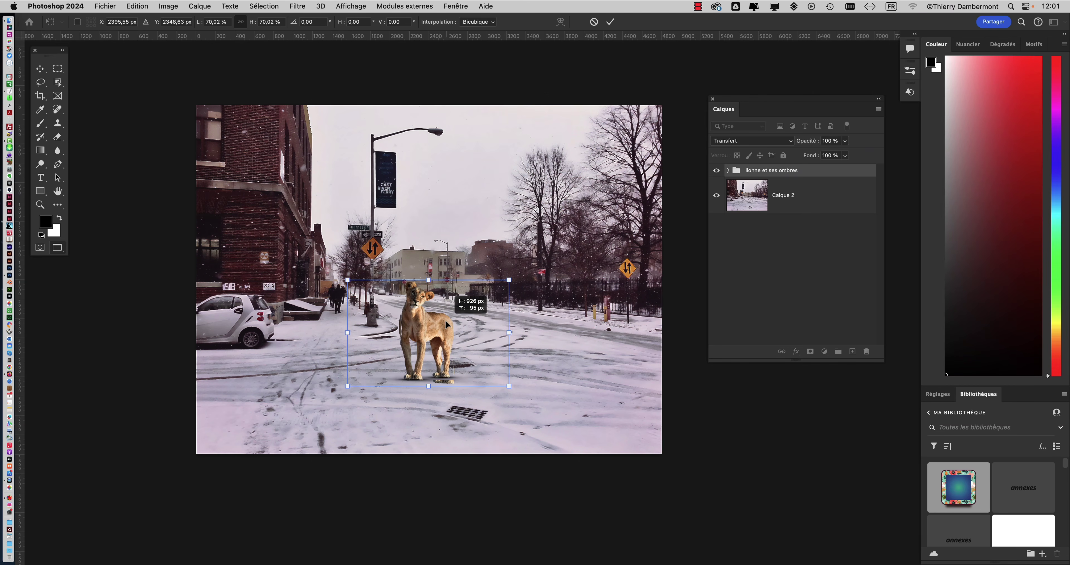
pyautogui.click(610, 22)
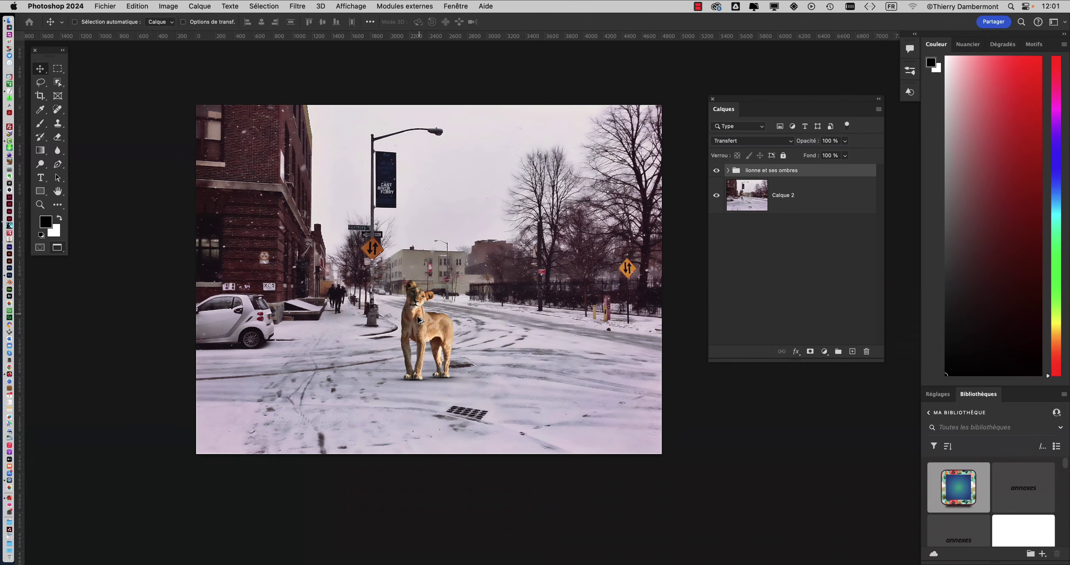
# - Check the lioness up close and nudge her group slightly up and to the left on the snowy road
pyautogui.scroll(5, 411, 298)
pyautogui.scroll(5, 411, 298)
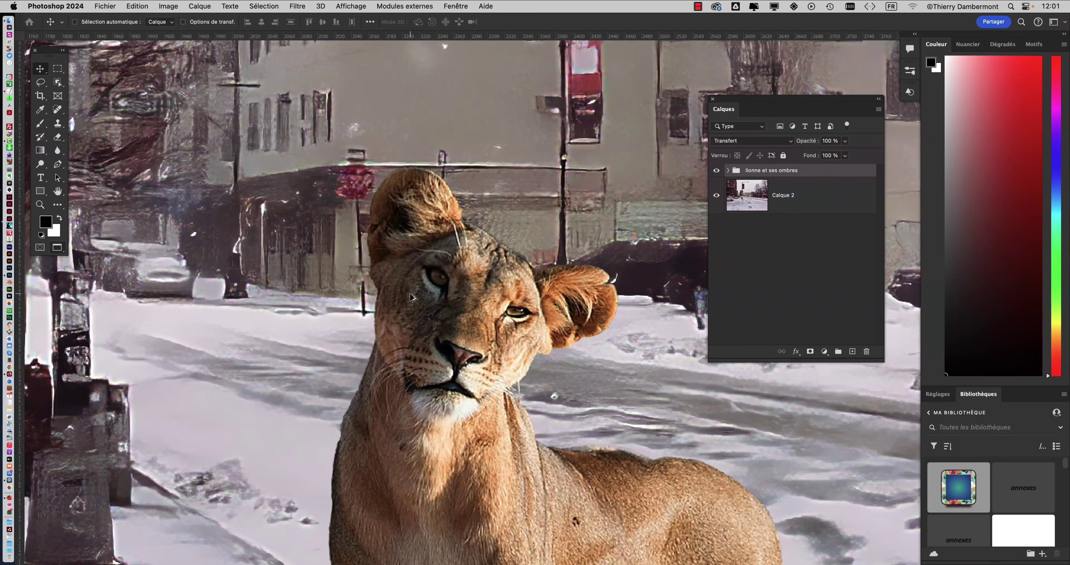
pyautogui.scroll(3, 466, 299)
pyautogui.scroll(-12, 466, 299)
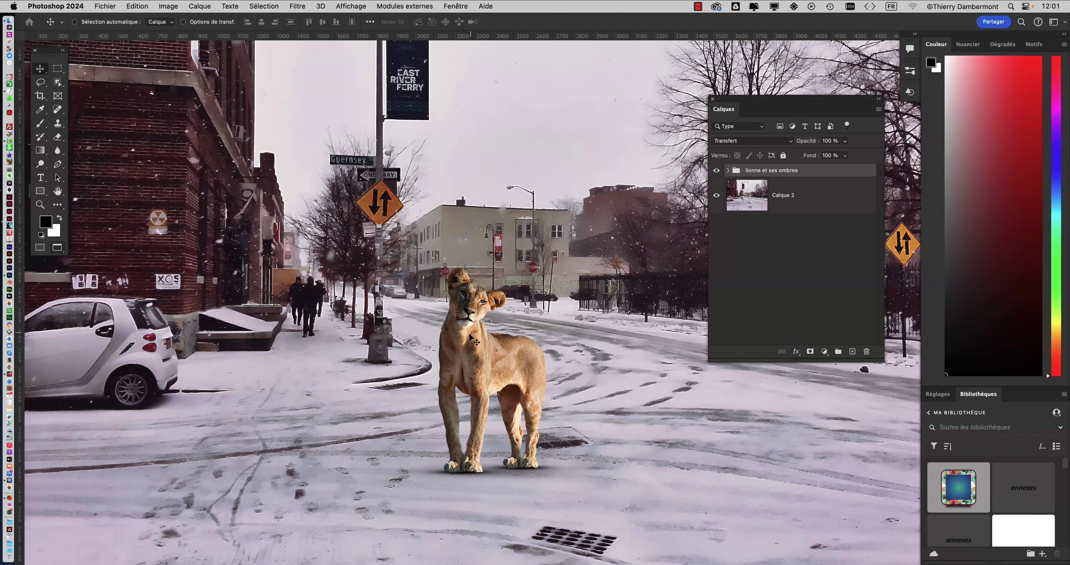
pyautogui.moveTo(470, 337)
pyautogui.mouseDown()
pyautogui.moveTo(551, 337)
pyautogui.moveTo(443, 332)
pyautogui.moveTo(462, 329)
pyautogui.mouseUp()
pyautogui.scroll(4, 502, 472)
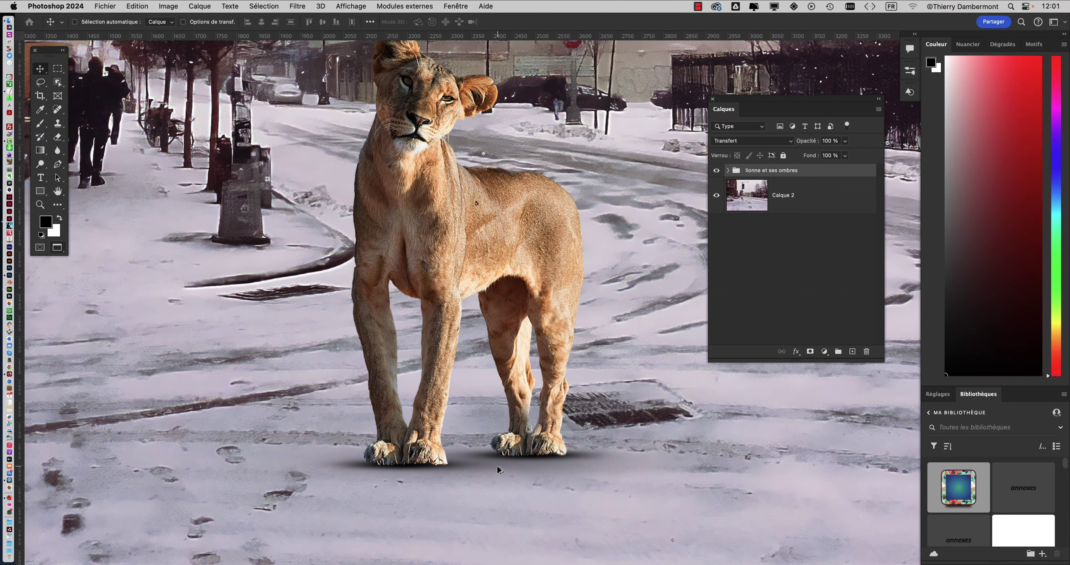
# - Expand the "lionne et ses ombres" group, enlarge the Layers panel, and hide and reshow its three shadow layers to compare
pyautogui.click(728, 170)
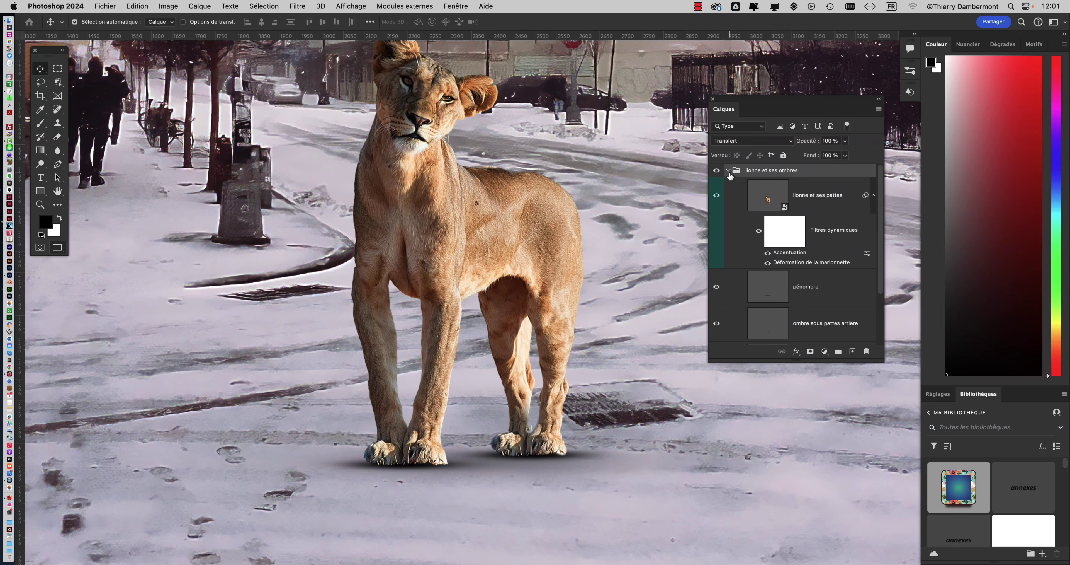
pyautogui.moveTo(881, 359); pyautogui.dragTo(892, 475)
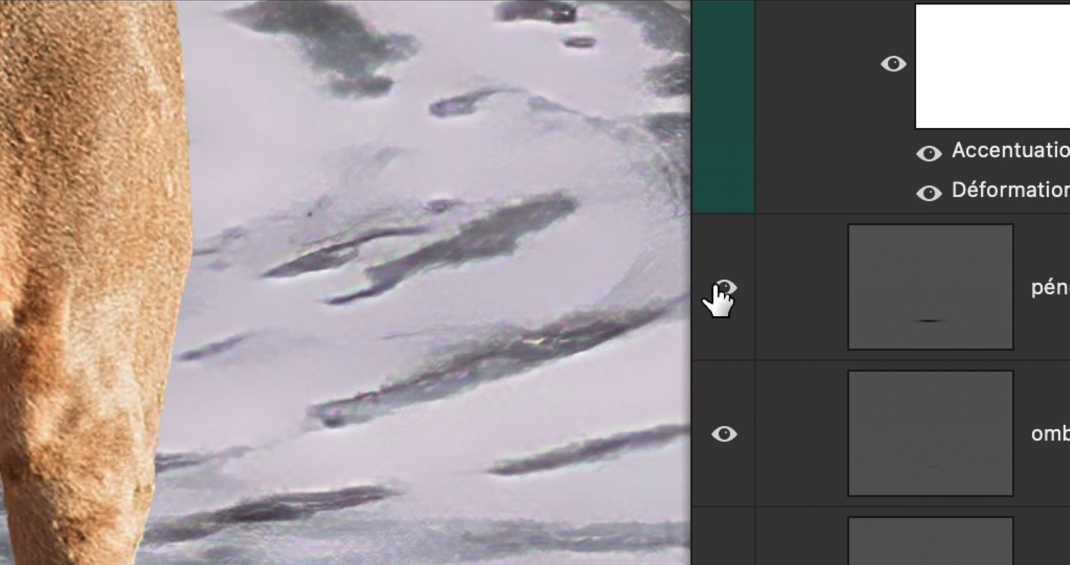
pyautogui.moveTo(718, 283); pyautogui.dragTo(733, 546)
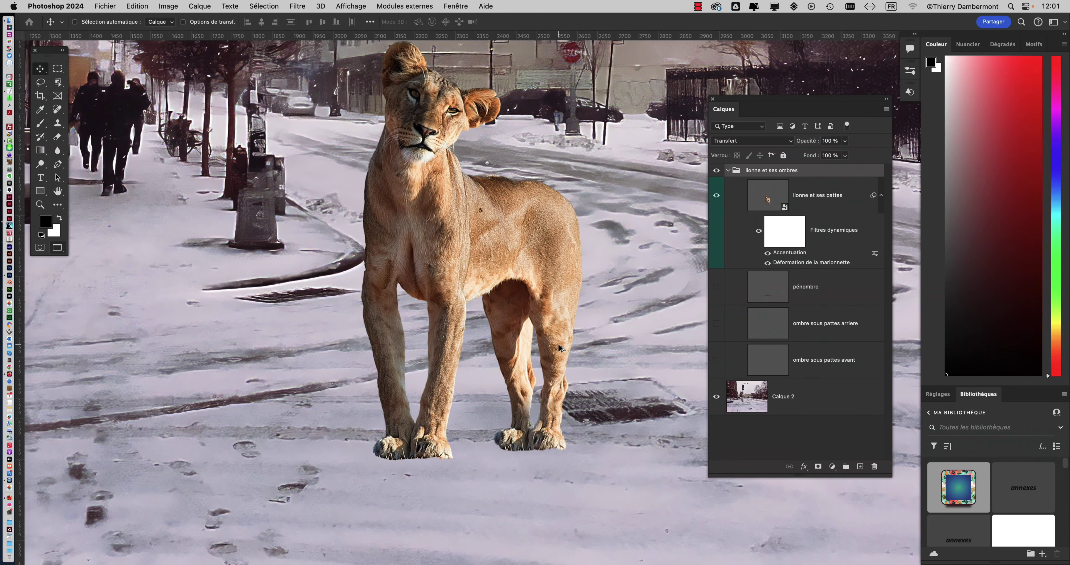
pyautogui.scroll(-2, 561, 348)
pyautogui.moveTo(717, 369); pyautogui.dragTo(721, 286)
pyautogui.click(716, 360)
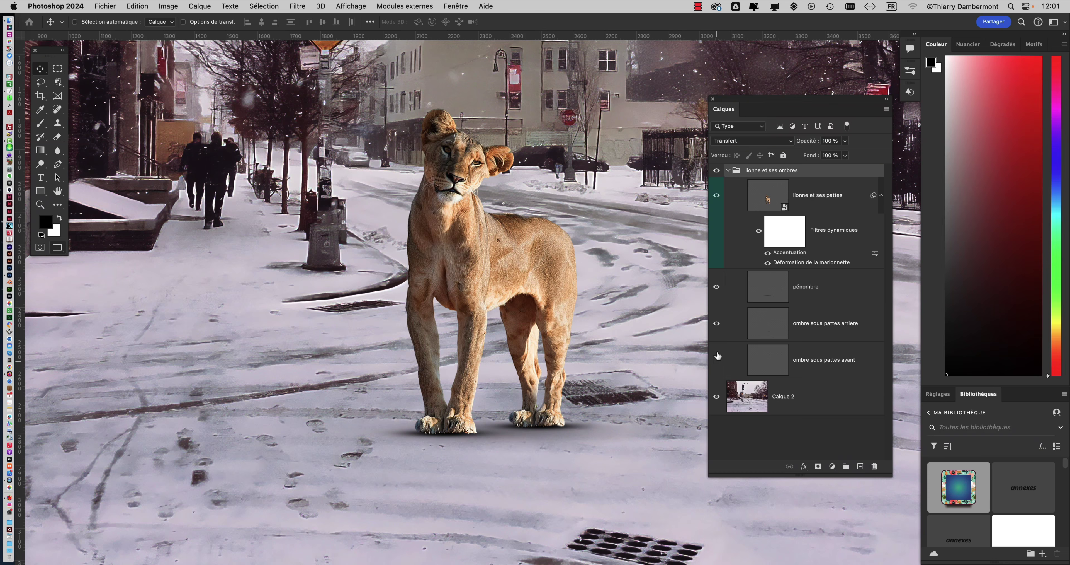
pyautogui.click(716, 287)
# - Collapse the "lionne et ses ombres" group and shift the lioness slightly left, away from the grate behind her paws
pyautogui.scroll(-2, 638, 361)
pyautogui.scroll(-2, 637, 362)
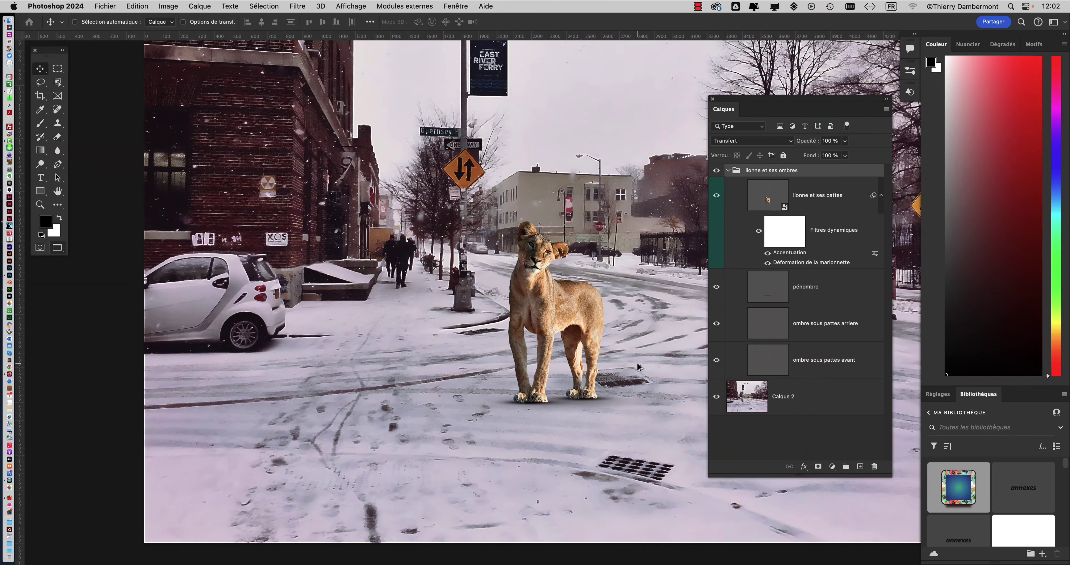
pyautogui.hscroll(2, 638, 362)
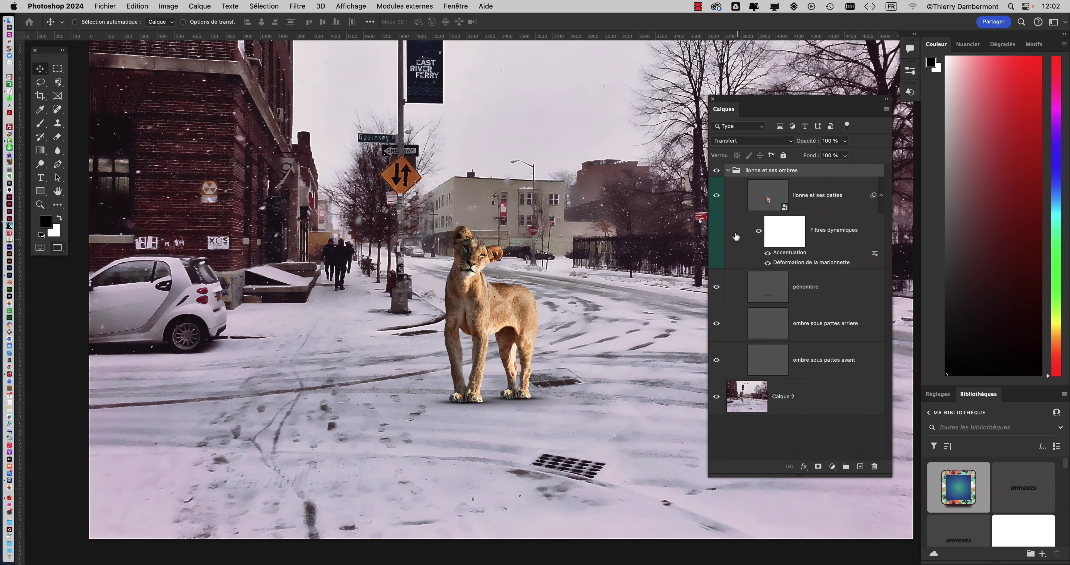
pyautogui.click(727, 171)
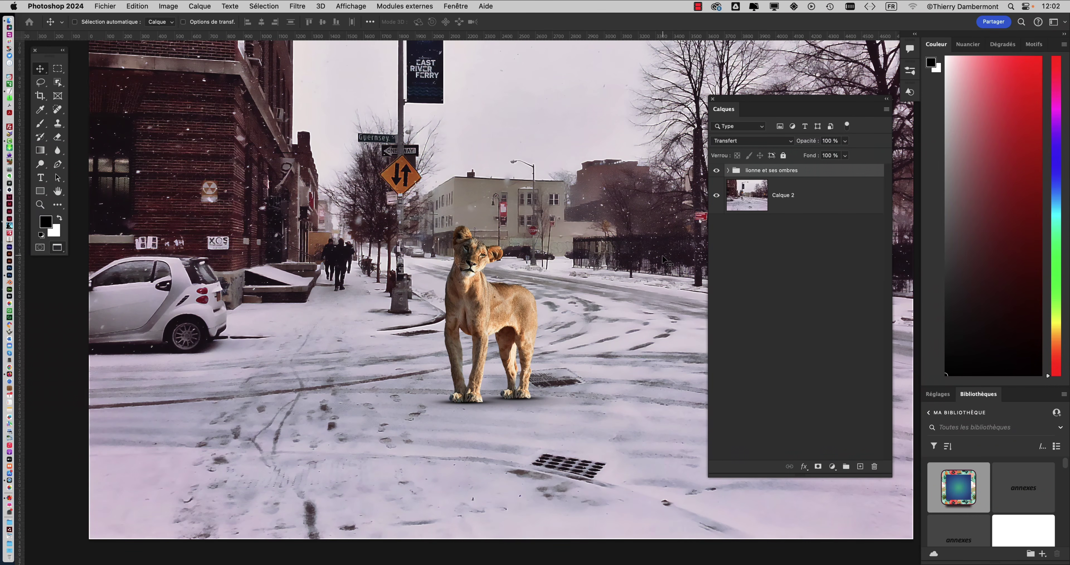
pyautogui.moveTo(494, 318)
pyautogui.mouseDown()
pyautogui.moveTo(527, 319)
pyautogui.moveTo(471, 306)
pyautogui.moveTo(486, 309)
pyautogui.mouseUp()
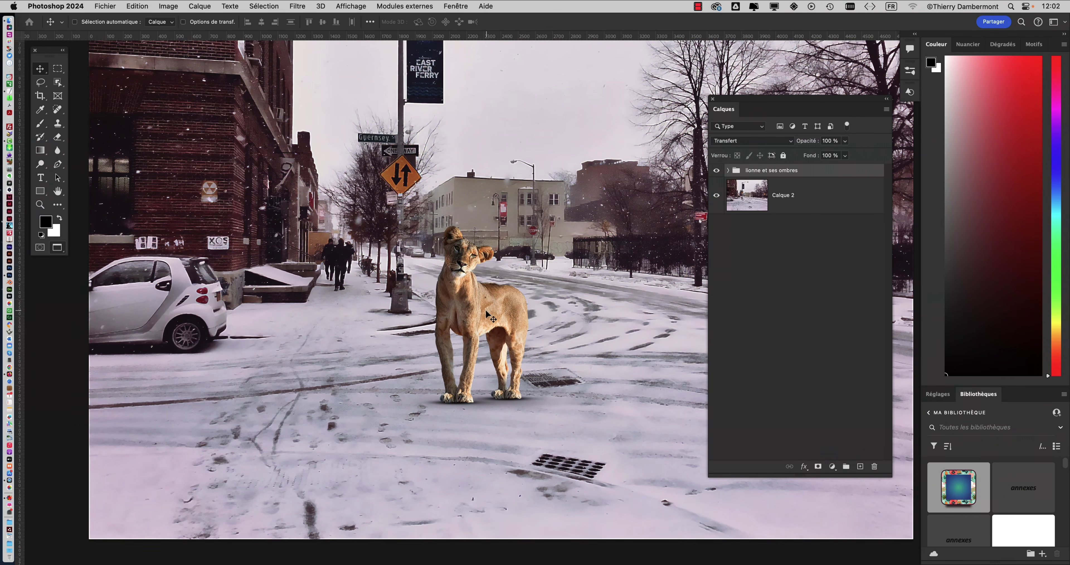